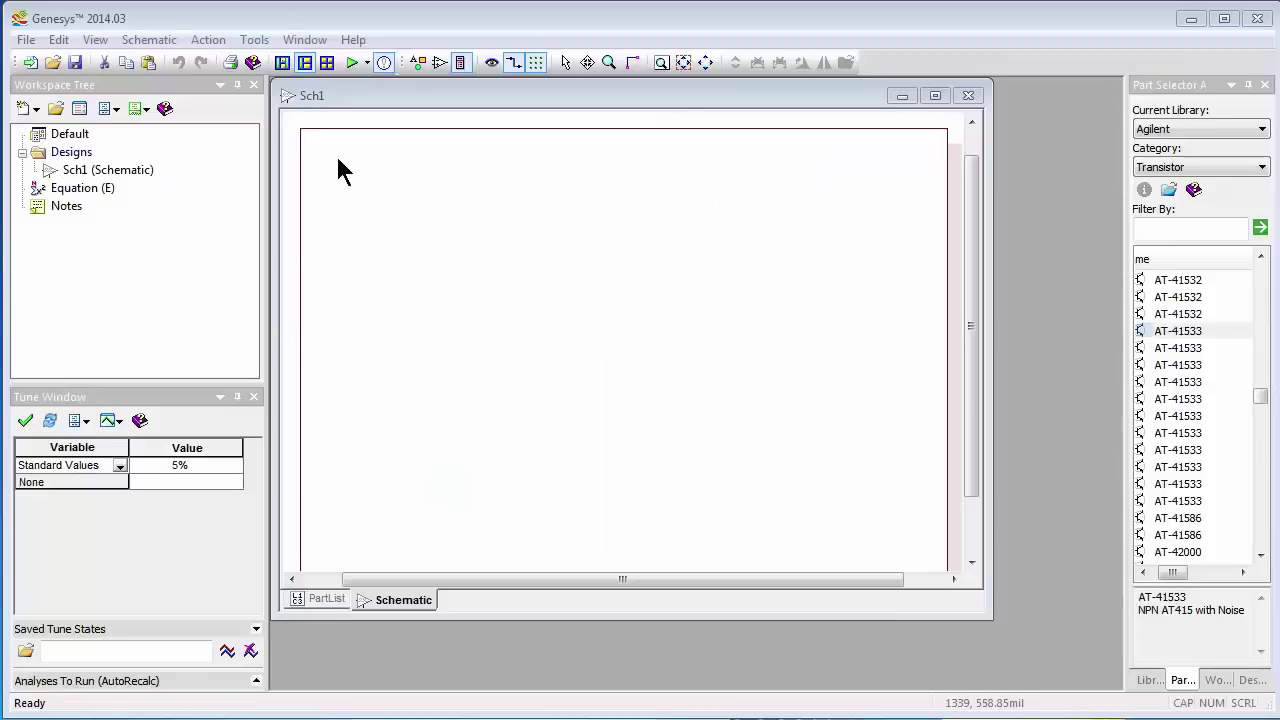
Create a new impedance match synthesis, Match1, from factory default values
click(26, 108)
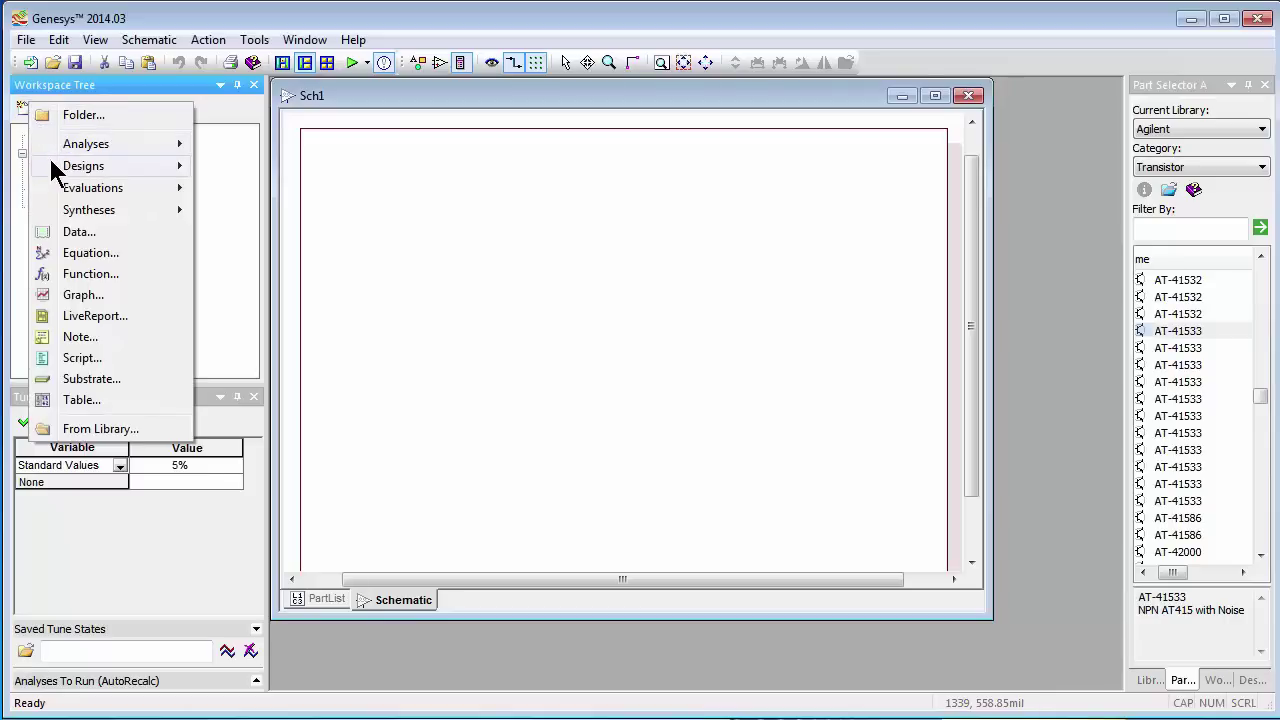
mouse_move(128, 212)
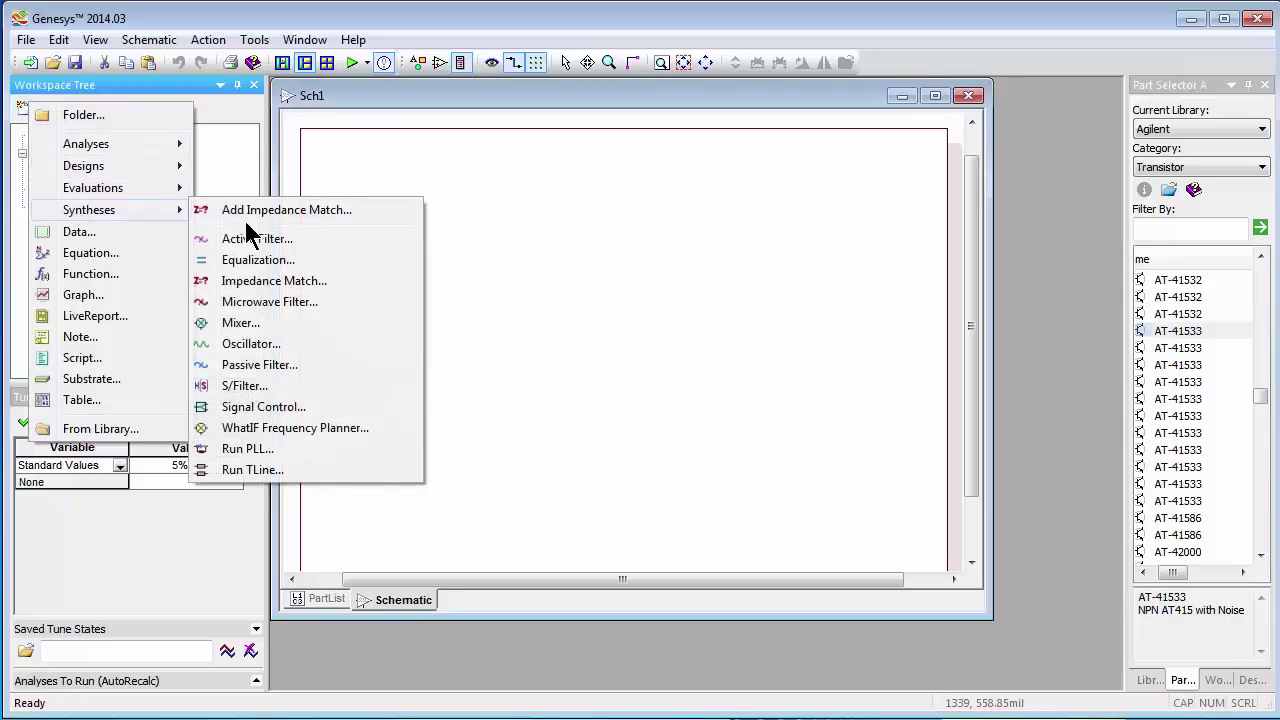
click(254, 282)
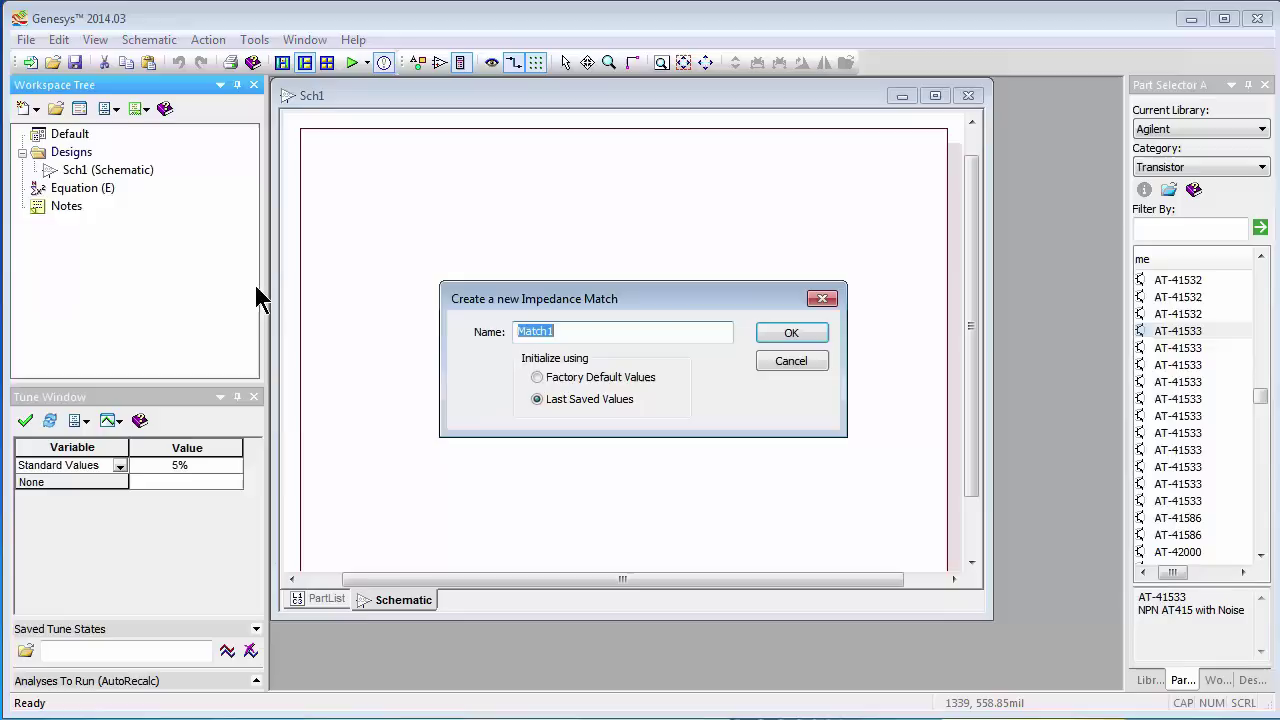
click(537, 380)
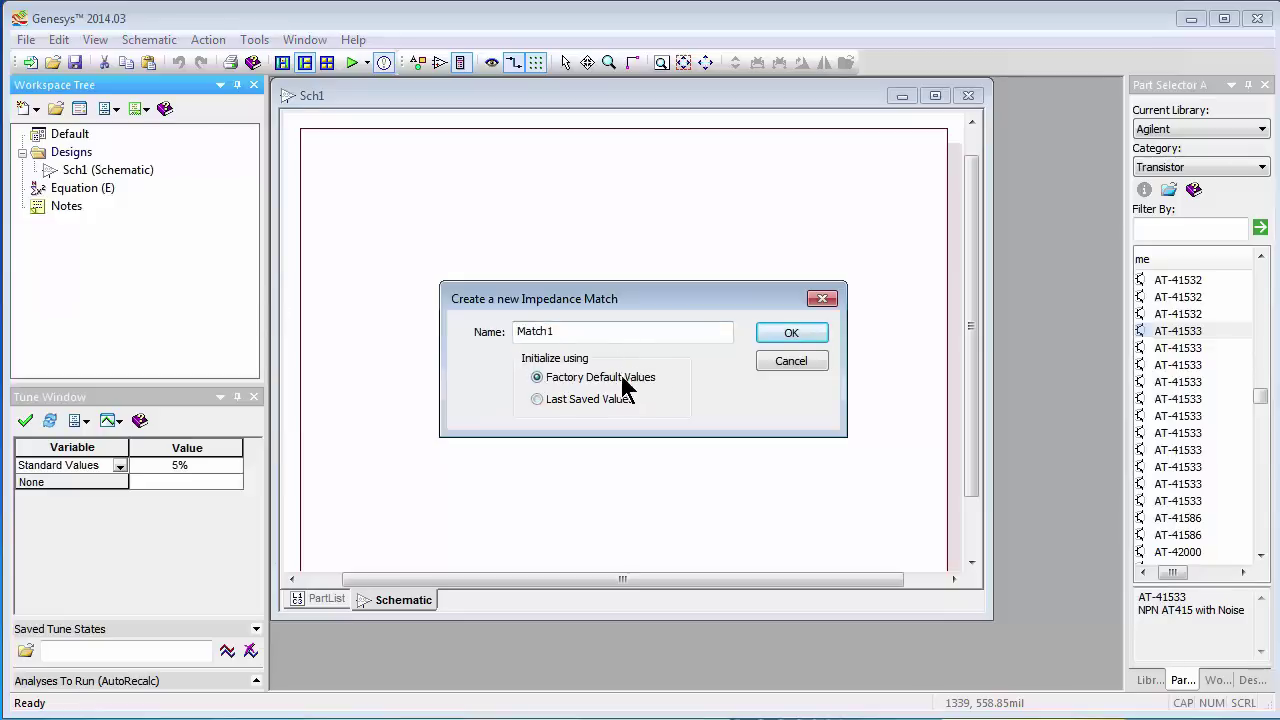
click(790, 338)
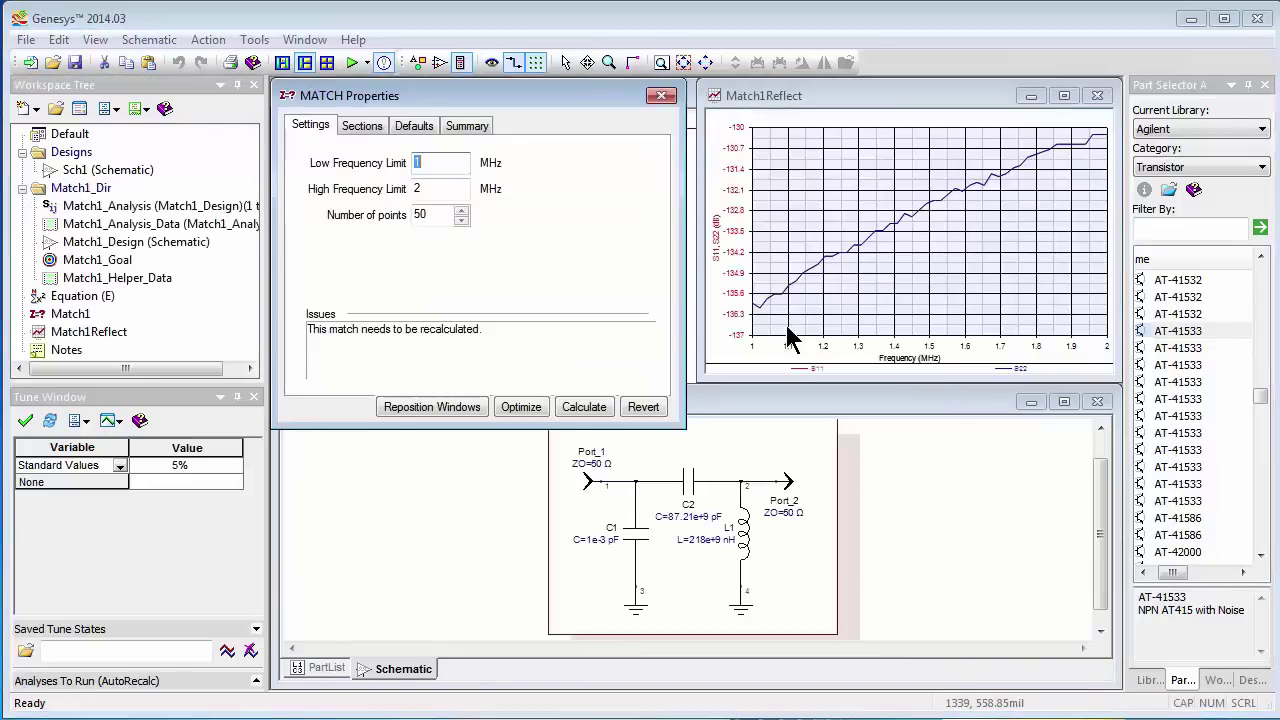
Set Match1's low and high frequency limits to 1000 and 2000 MHz
click(447, 163)
text(00)
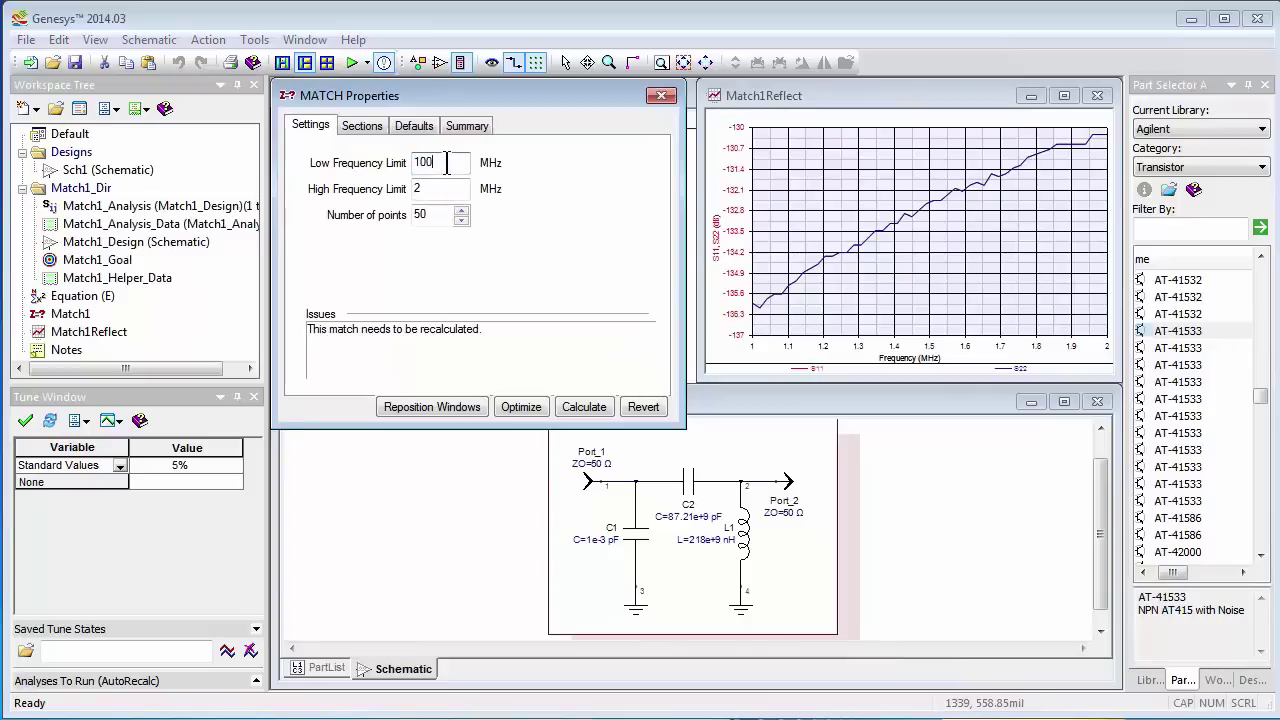
text(0)
click(438, 188)
text(000)
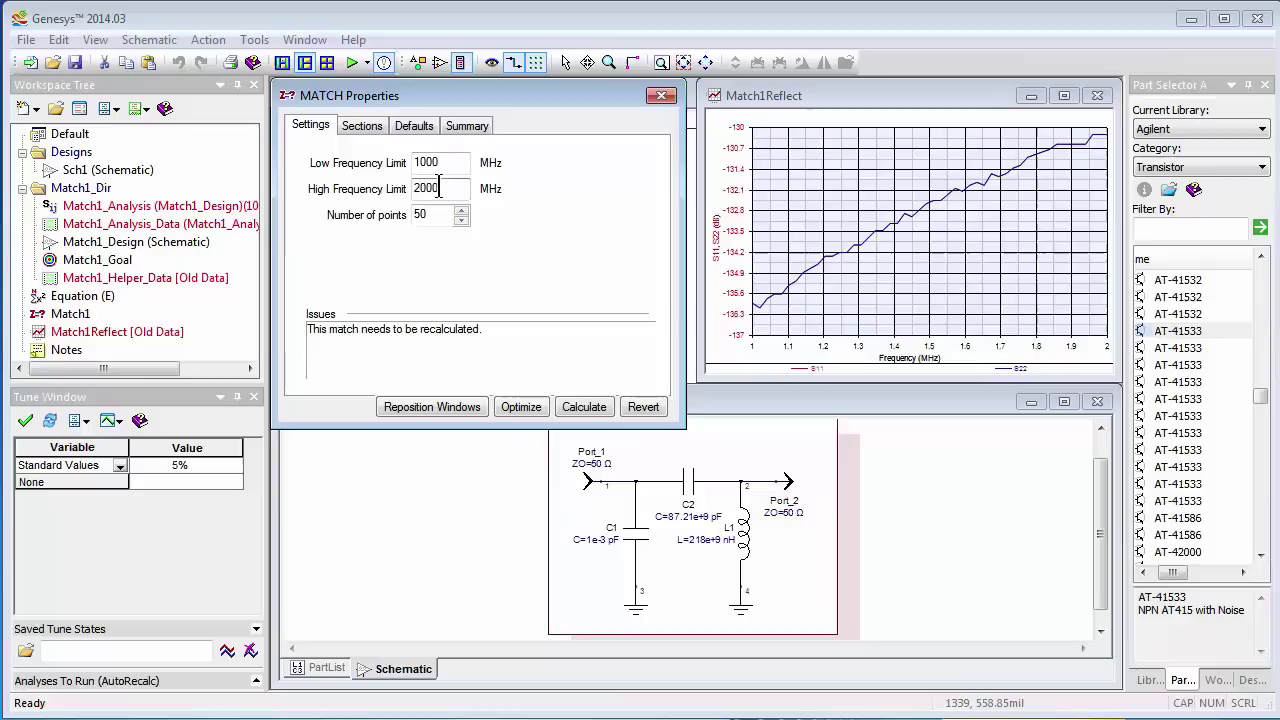
Make the first section, the source termination, a series R+X load
click(362, 125)
click(330, 156)
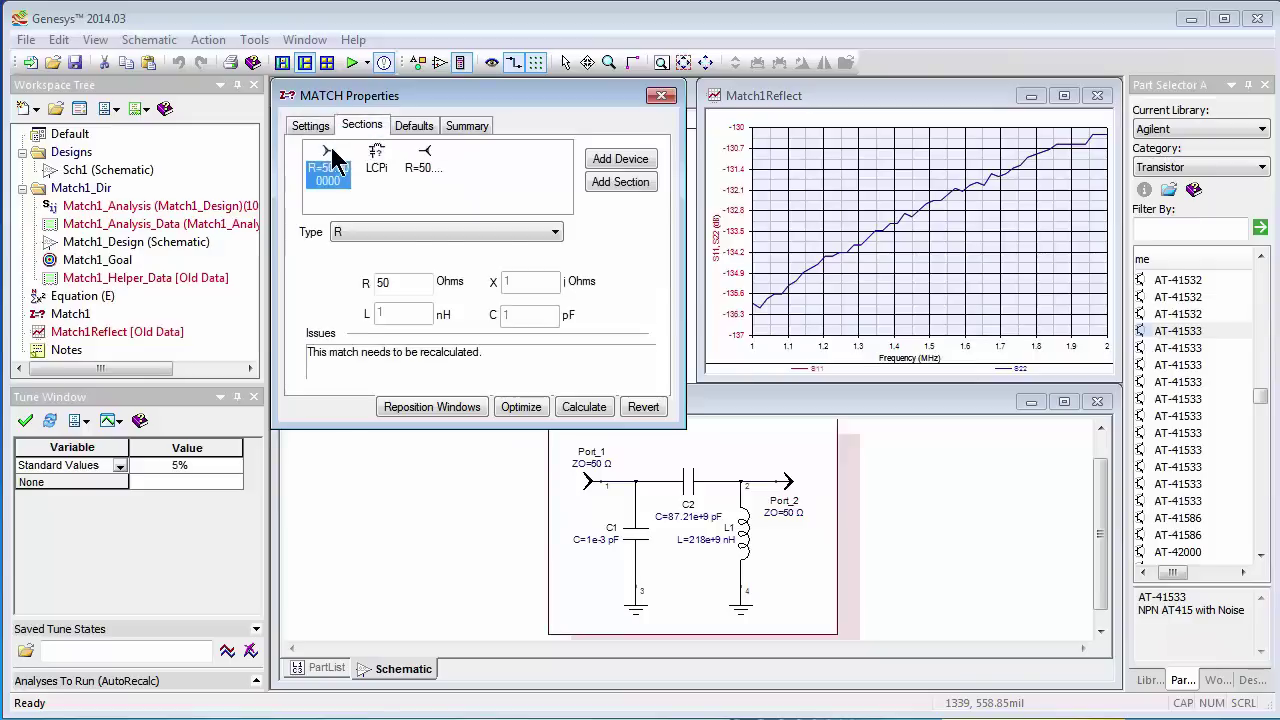
click(553, 234)
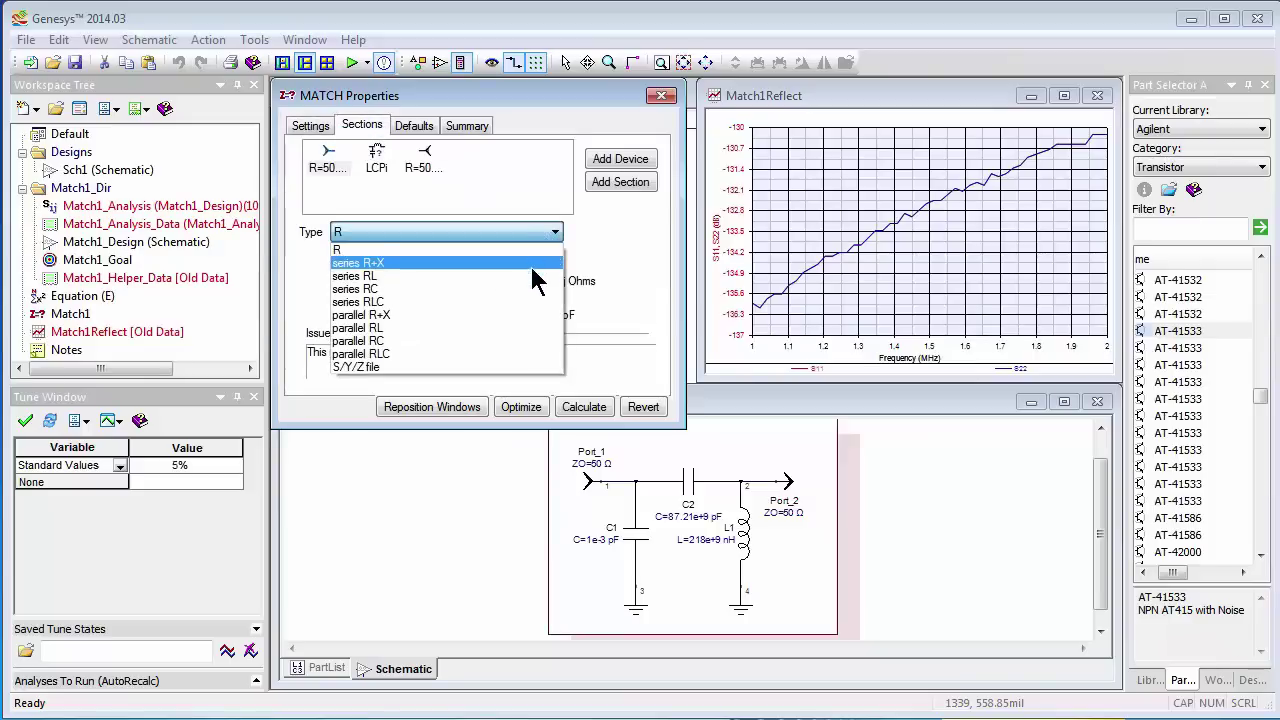
click(517, 366)
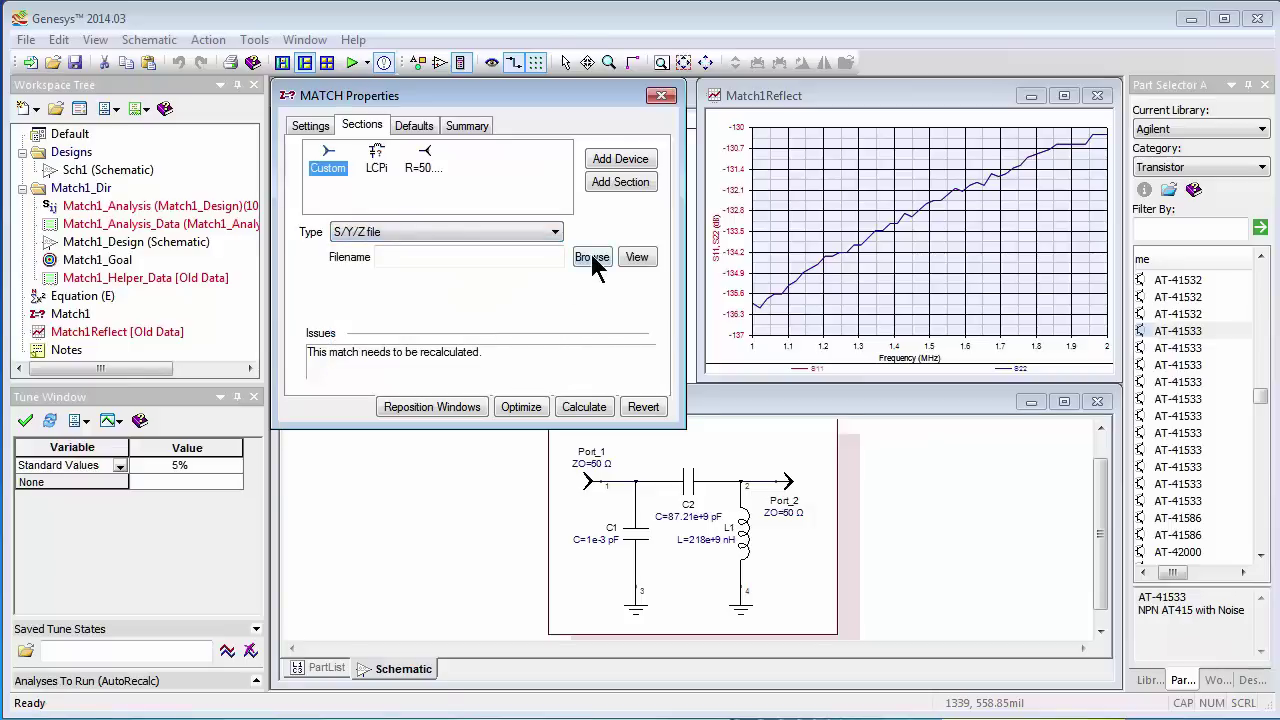
click(420, 232)
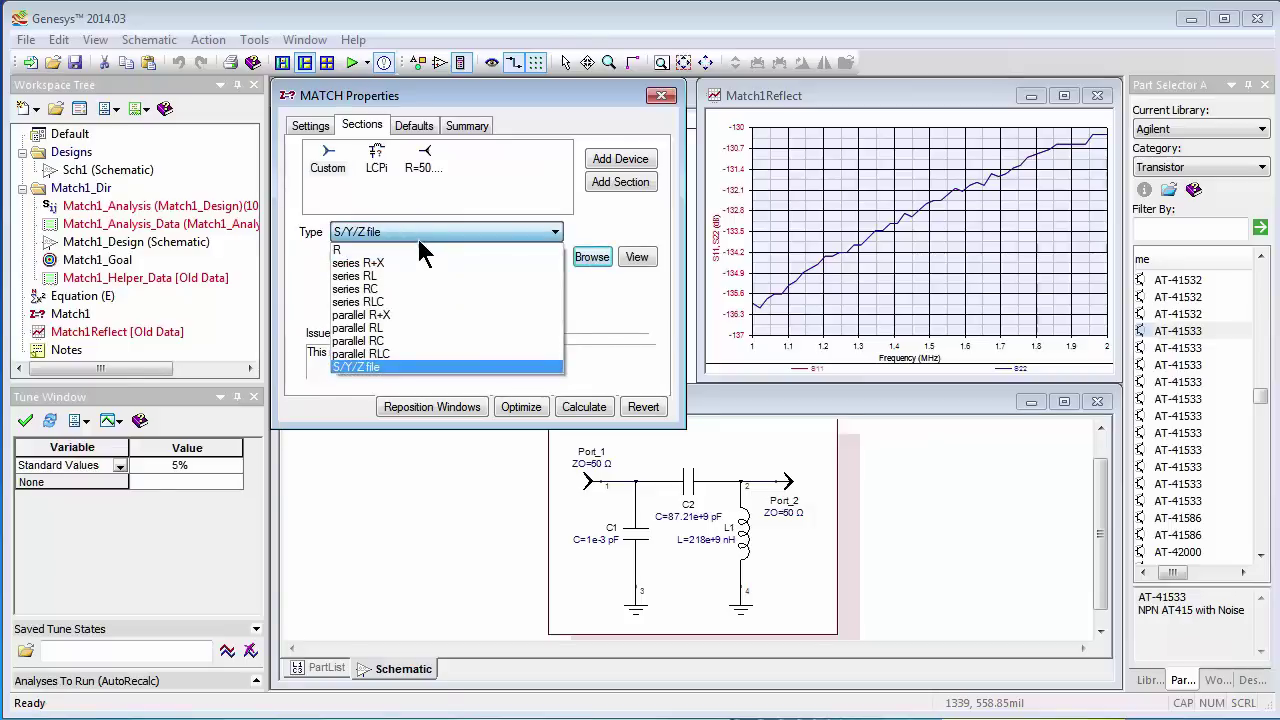
click(419, 264)
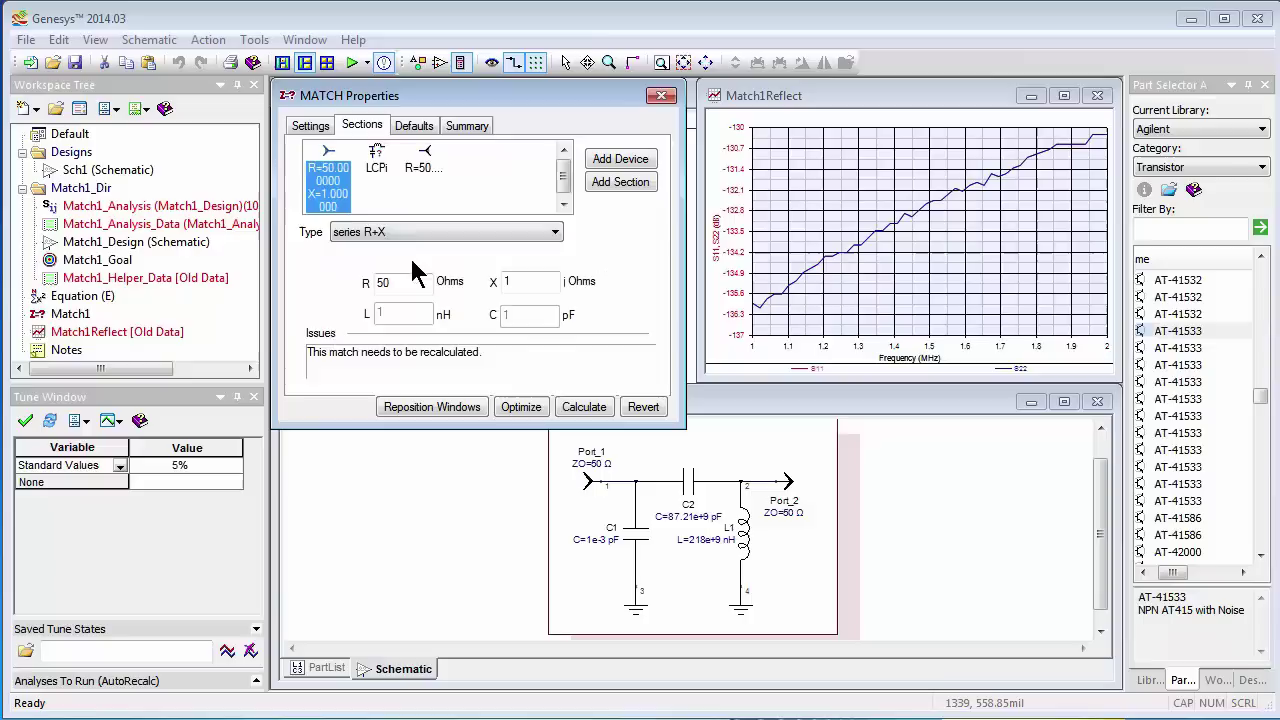
Set the source termination's resistance to 75 Ω and reactance to 10 Ω
drag(405, 287, 362, 284)
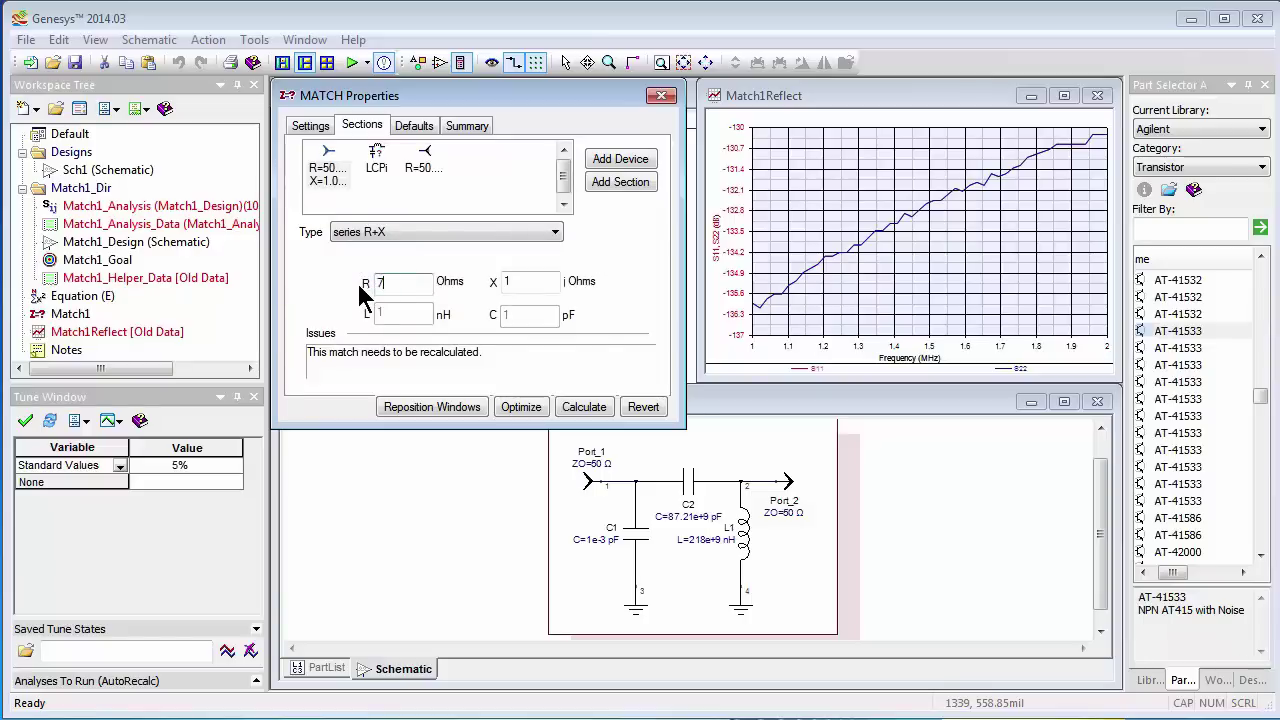
text(75)
click(523, 280)
text(0)
click(386, 167)
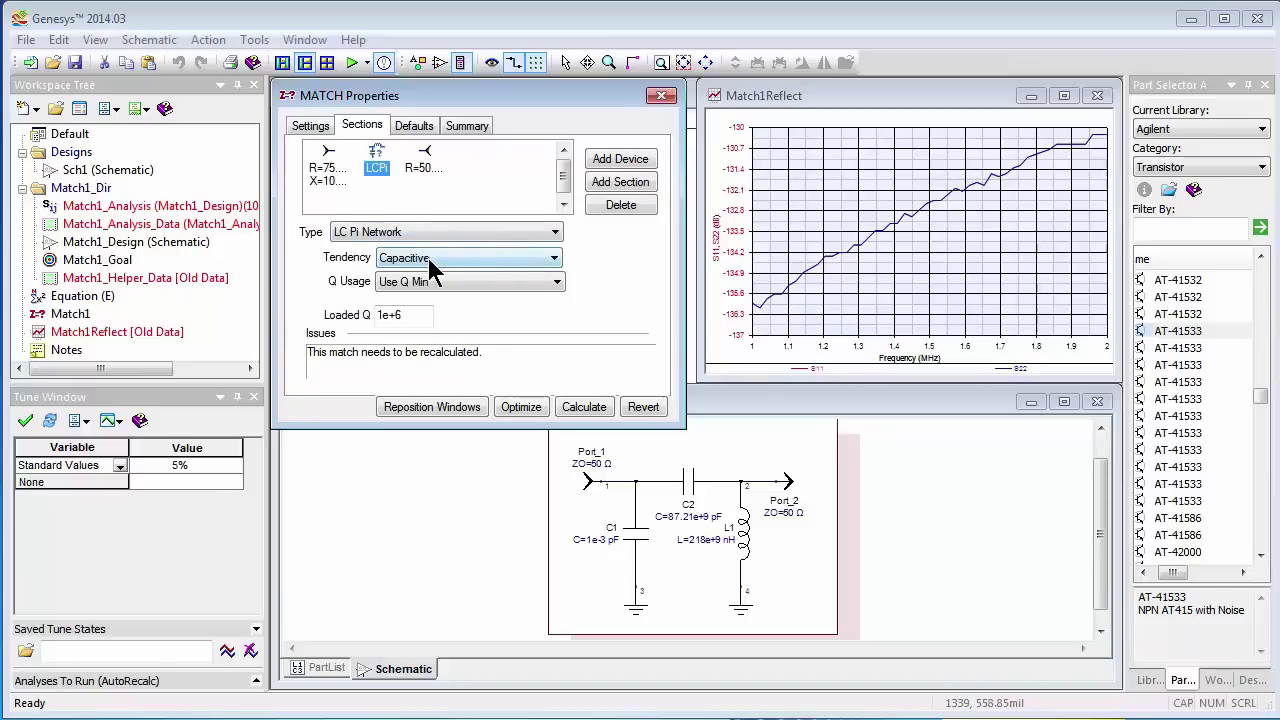
Make the LC Pi tendency Inductive and recalculate, giving L1 4.084 nH and C1 1.267 pF
click(533, 262)
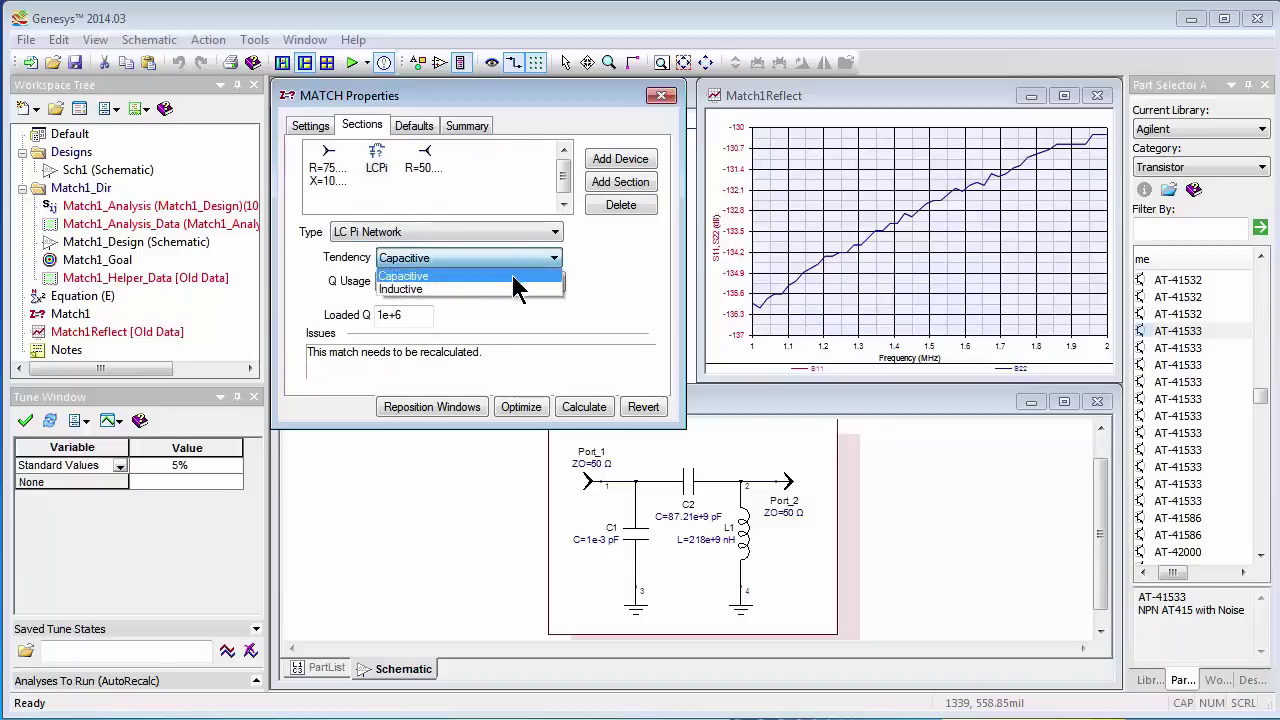
click(494, 288)
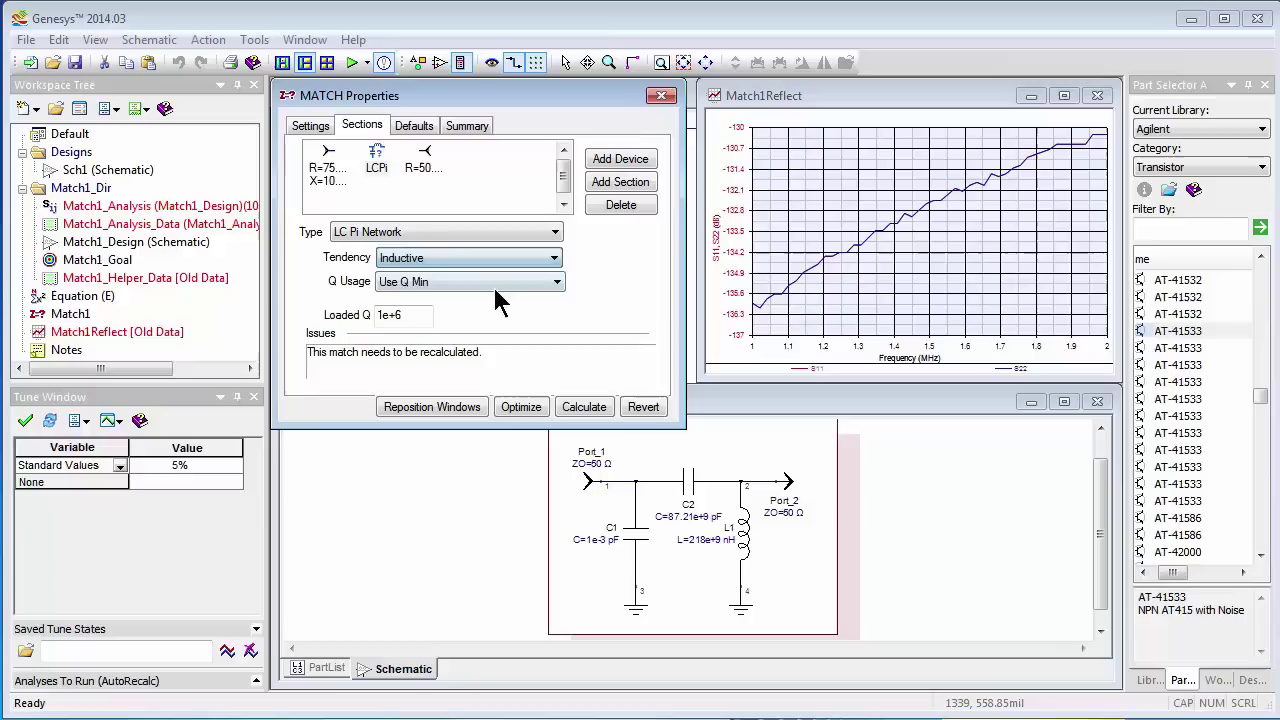
click(578, 407)
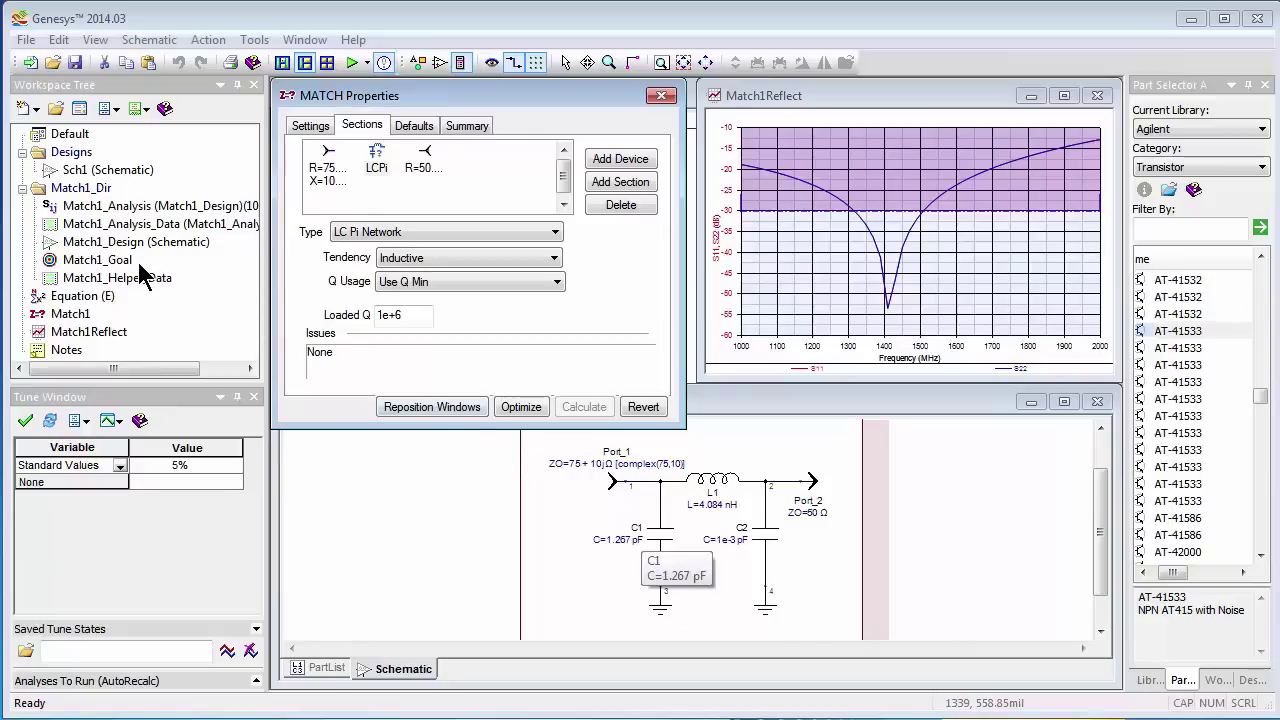
In Match1_Goal, change the db(S11) and db(S22) targets from -30 to -20 dB
double_click(106, 261)
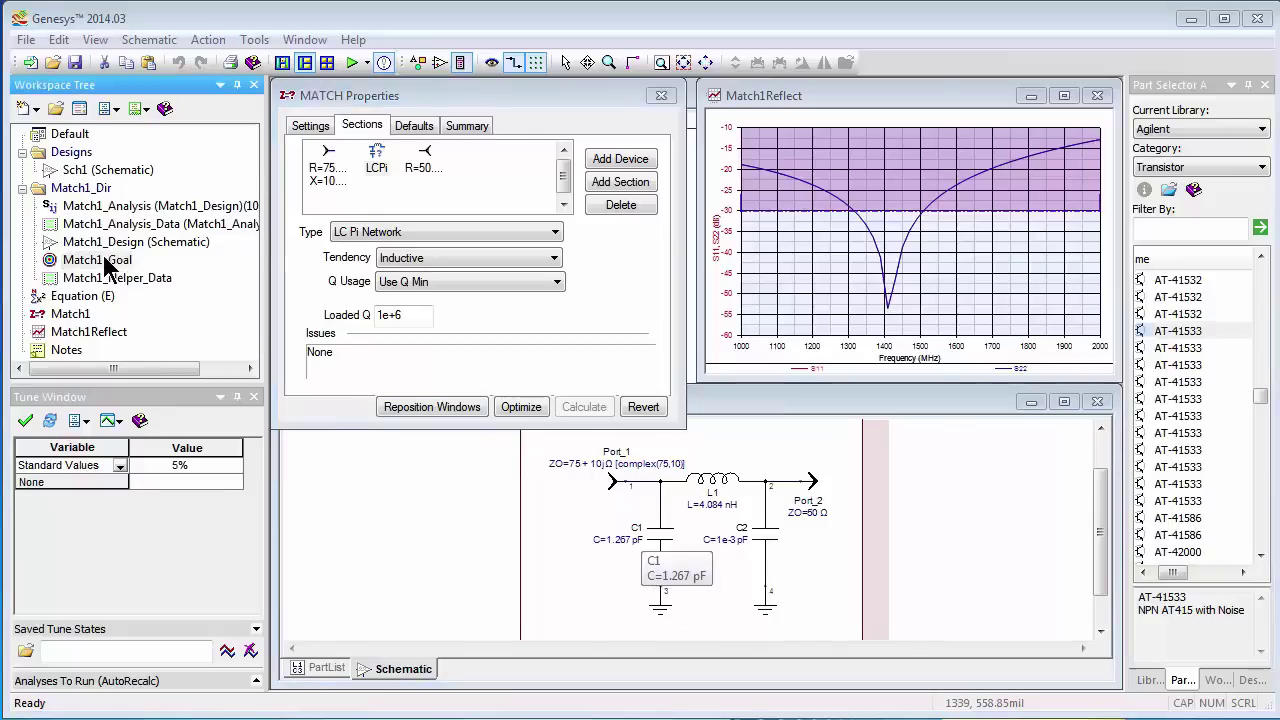
click(424, 145)
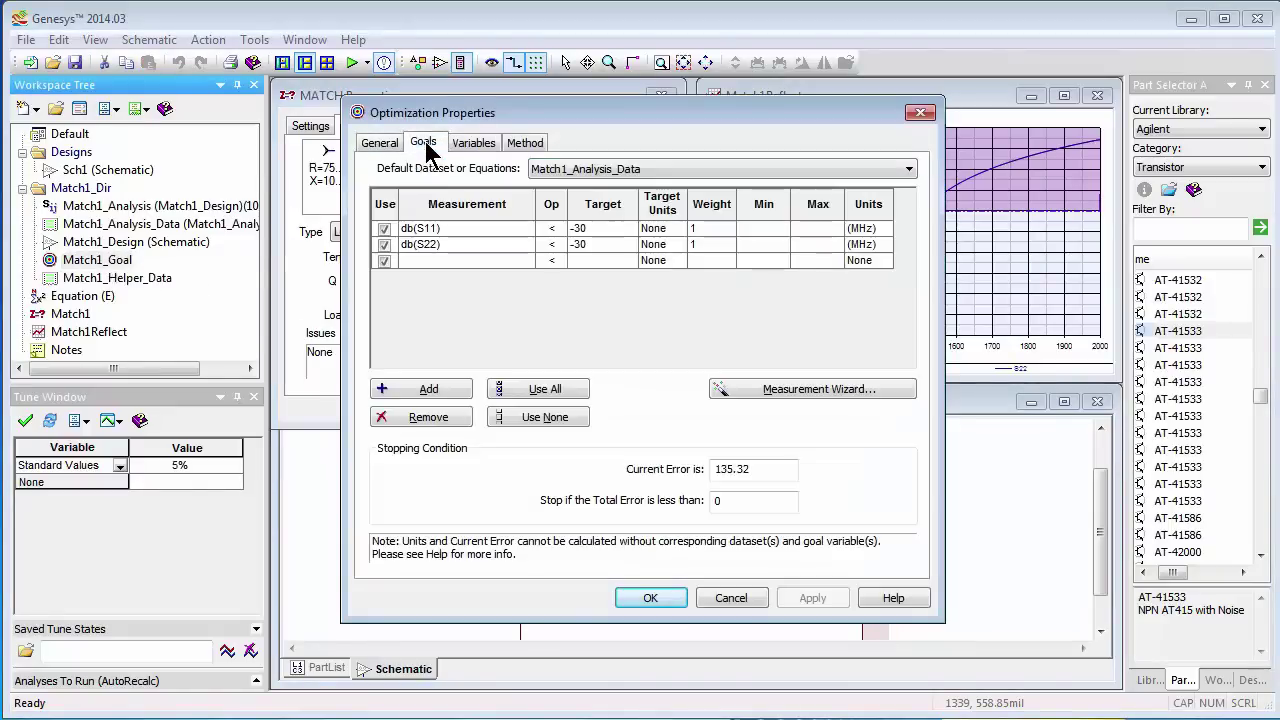
click(590, 230)
double_click(580, 229)
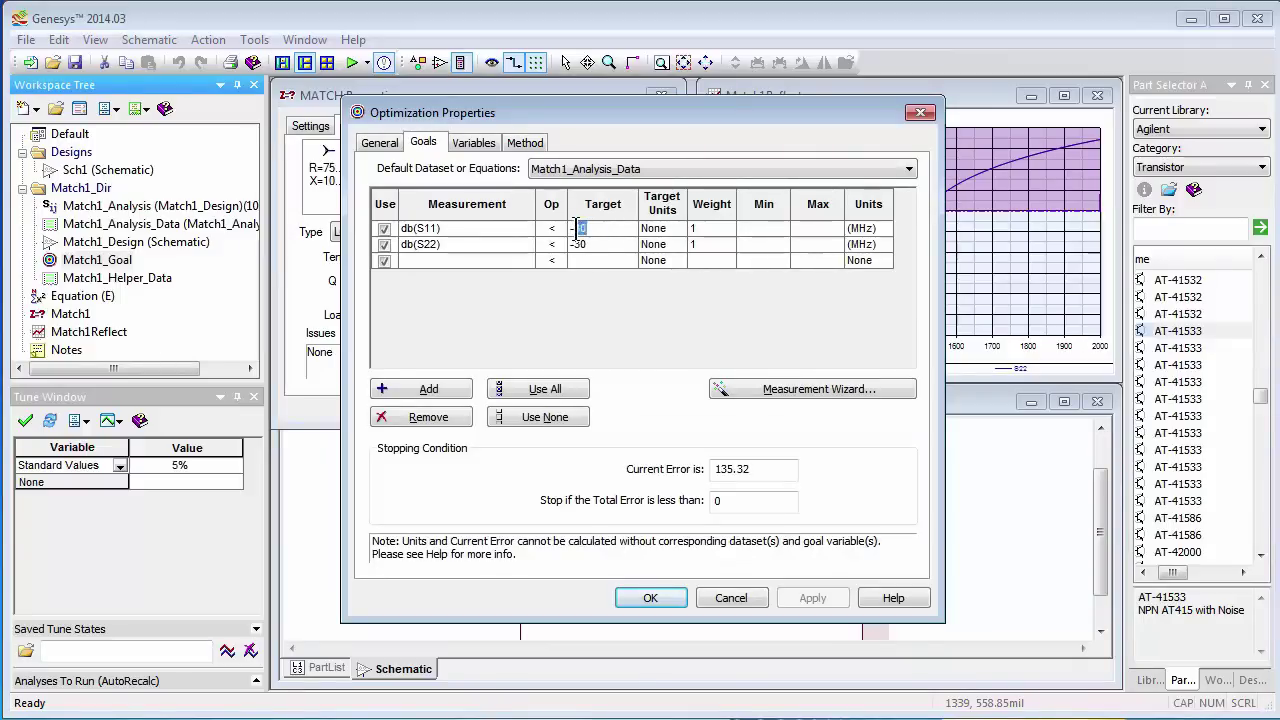
text(2)
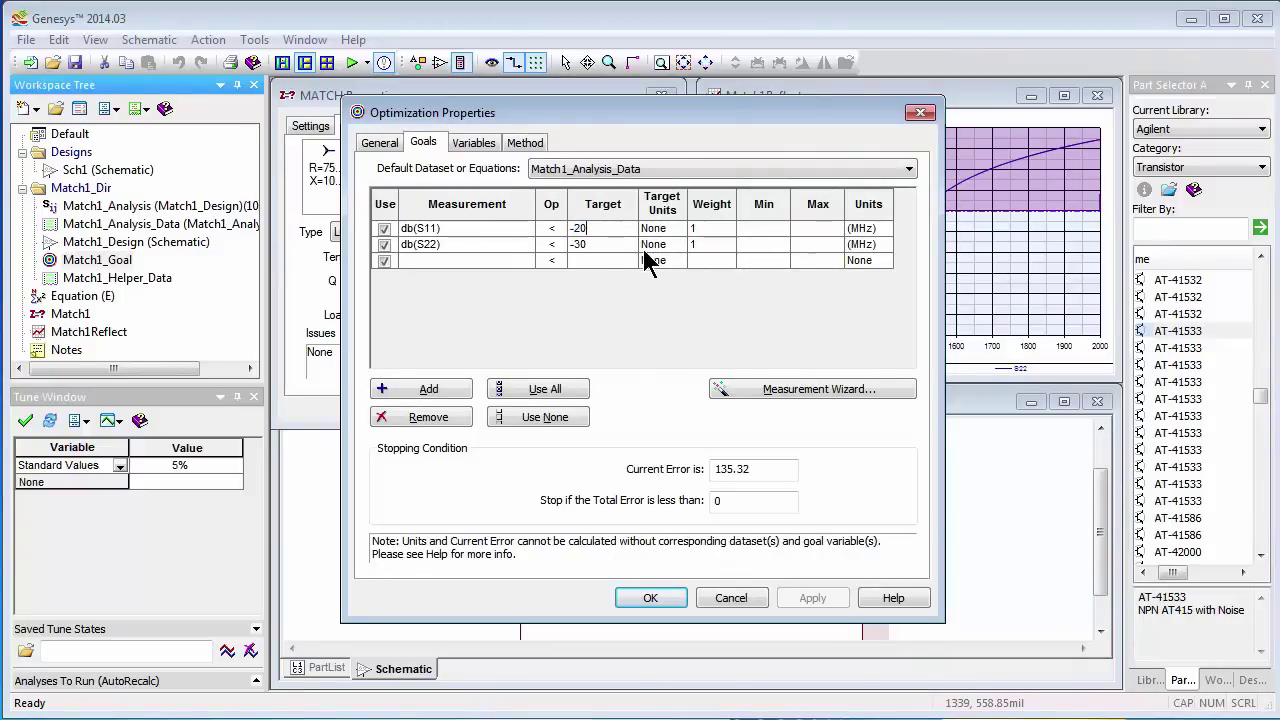
click(599, 246)
double_click(579, 244)
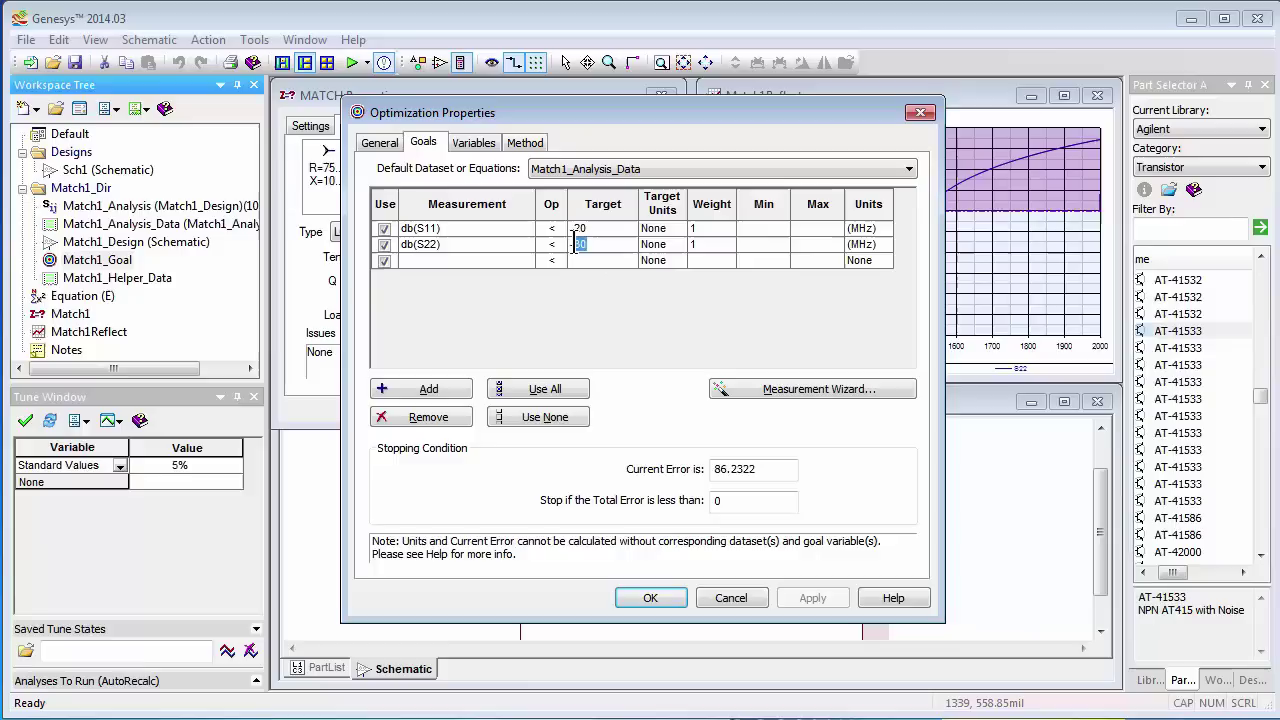
text(20)
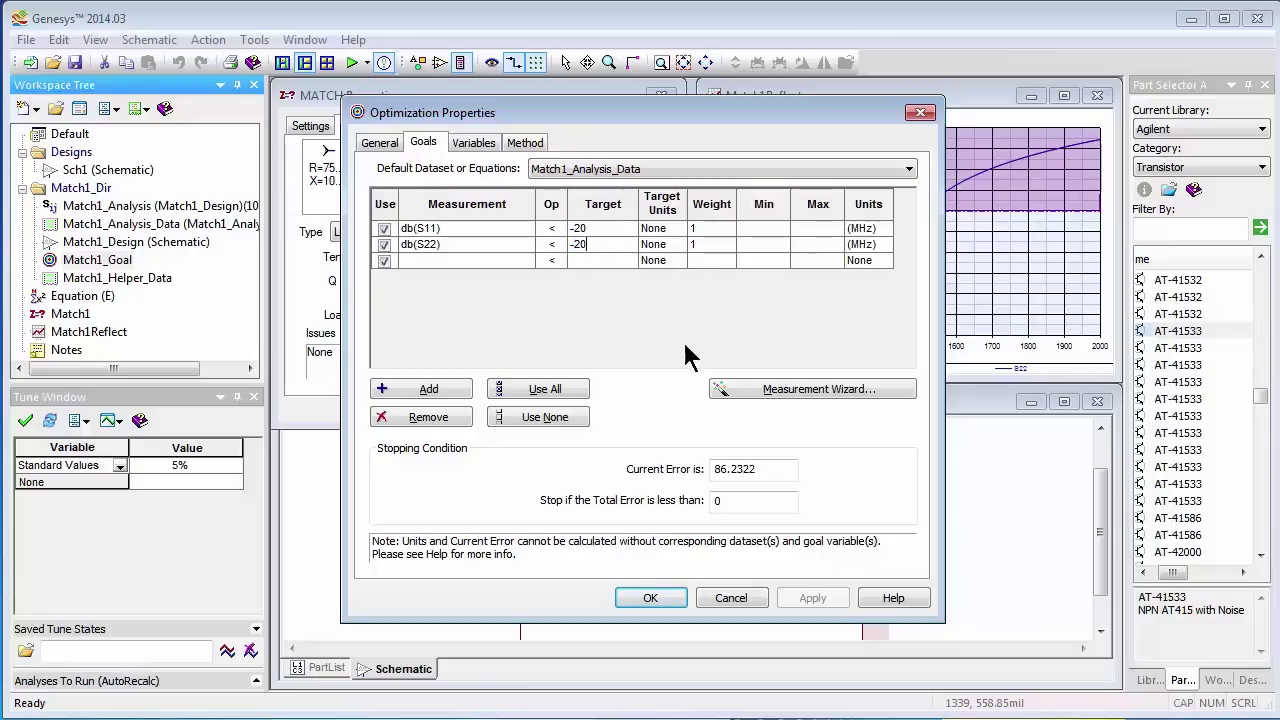
click(650, 597)
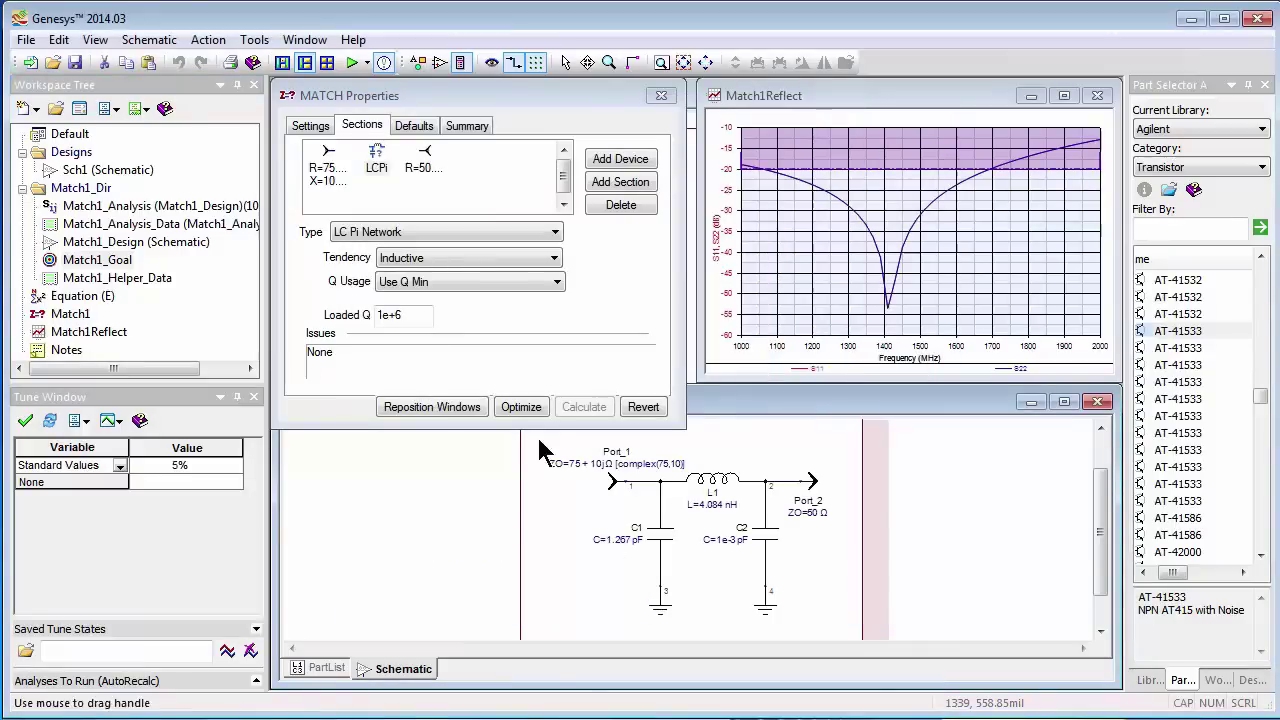
Run the Match1_Goal optimization to tune C1, C2 and L1
click(521, 407)
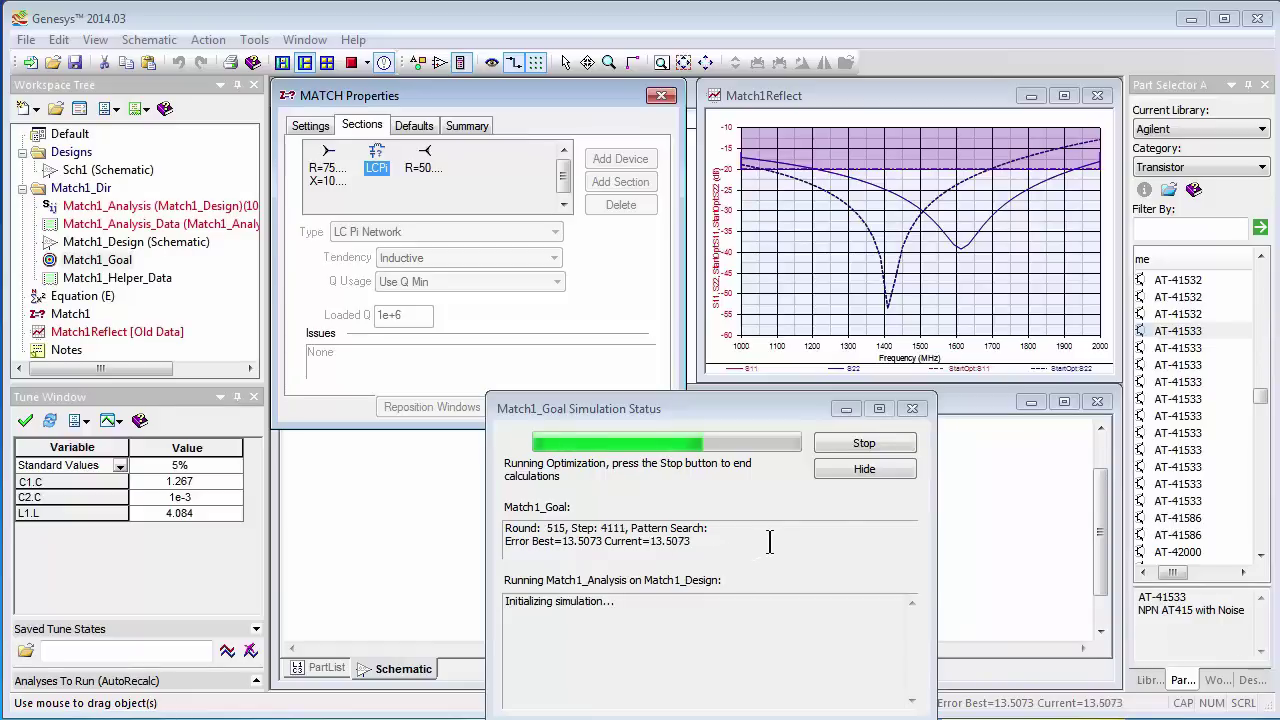
Stop the optimization, then switch the match type to LC Bandpass and calculate it
click(851, 446)
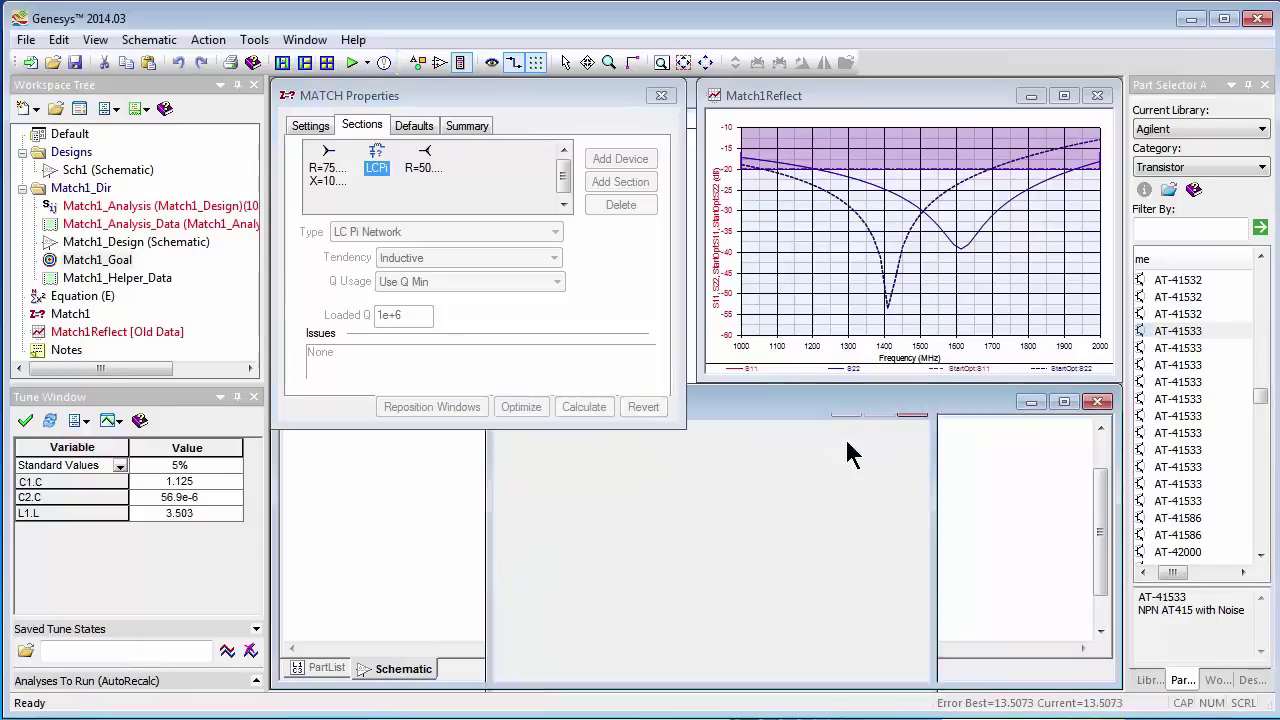
click(555, 233)
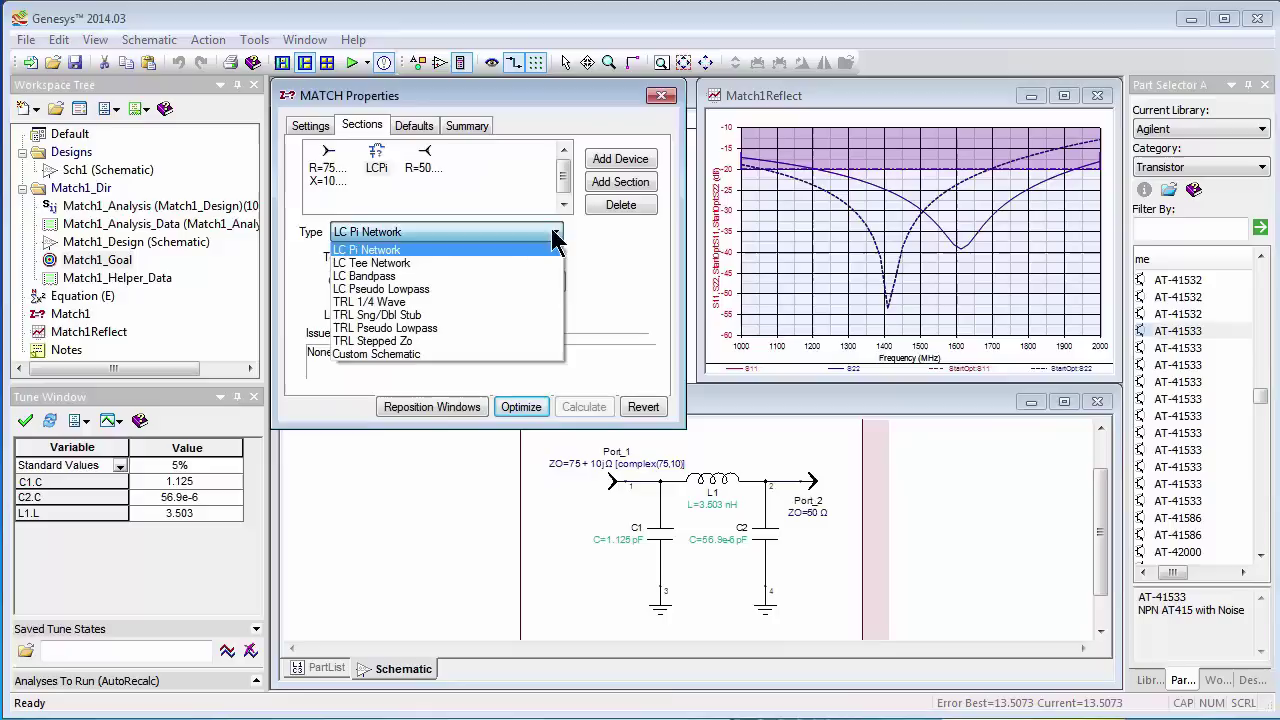
click(537, 276)
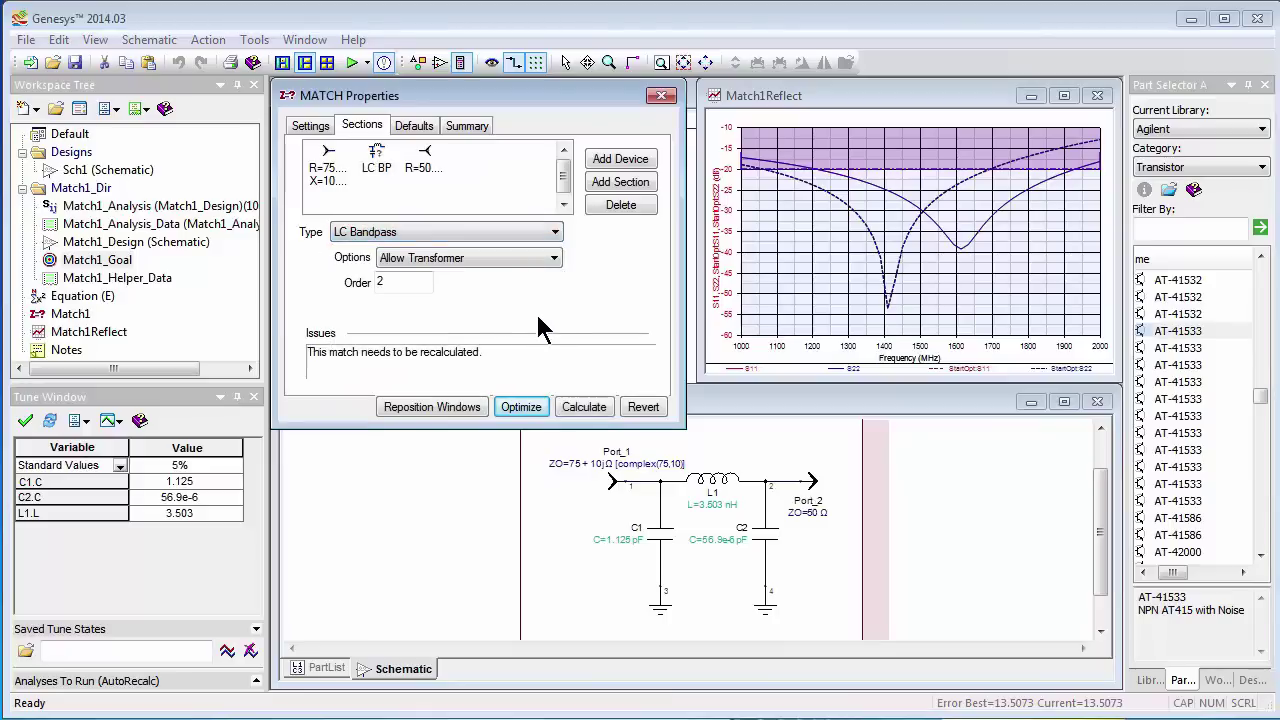
click(583, 407)
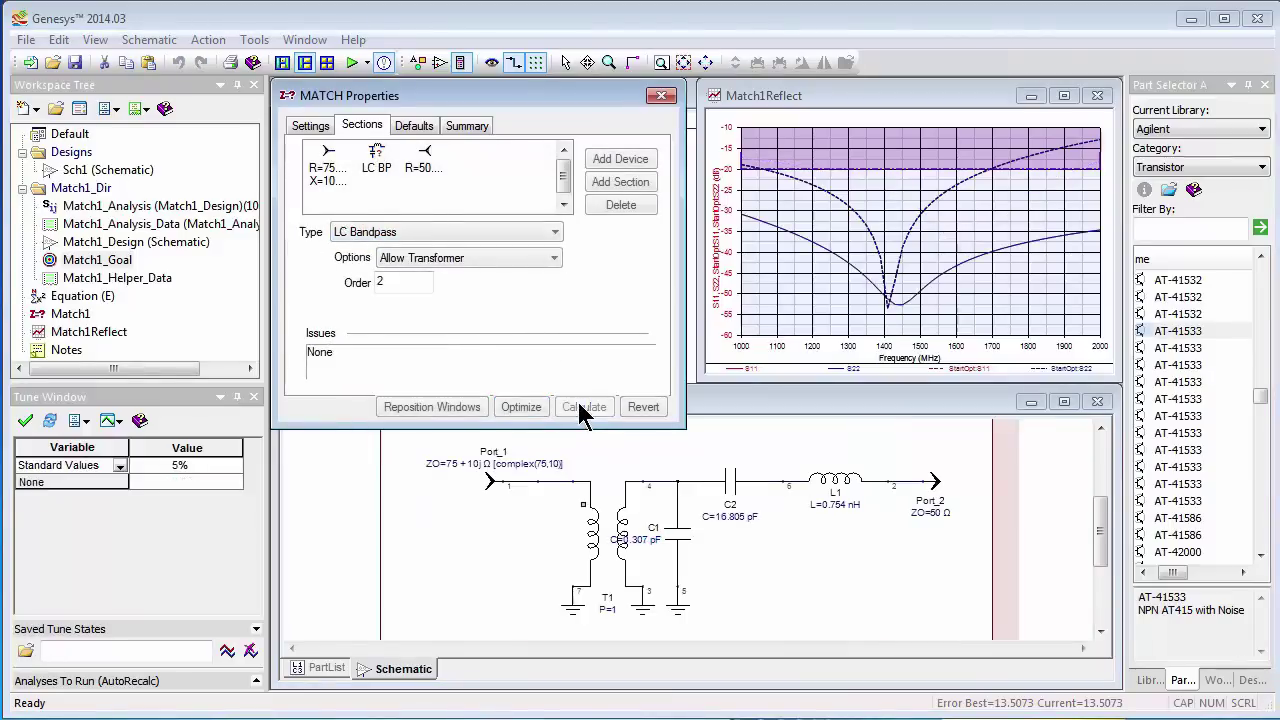
Recalculate the LC Bandpass with No Transformer, then optimize to error 0.43
click(545, 259)
click(481, 288)
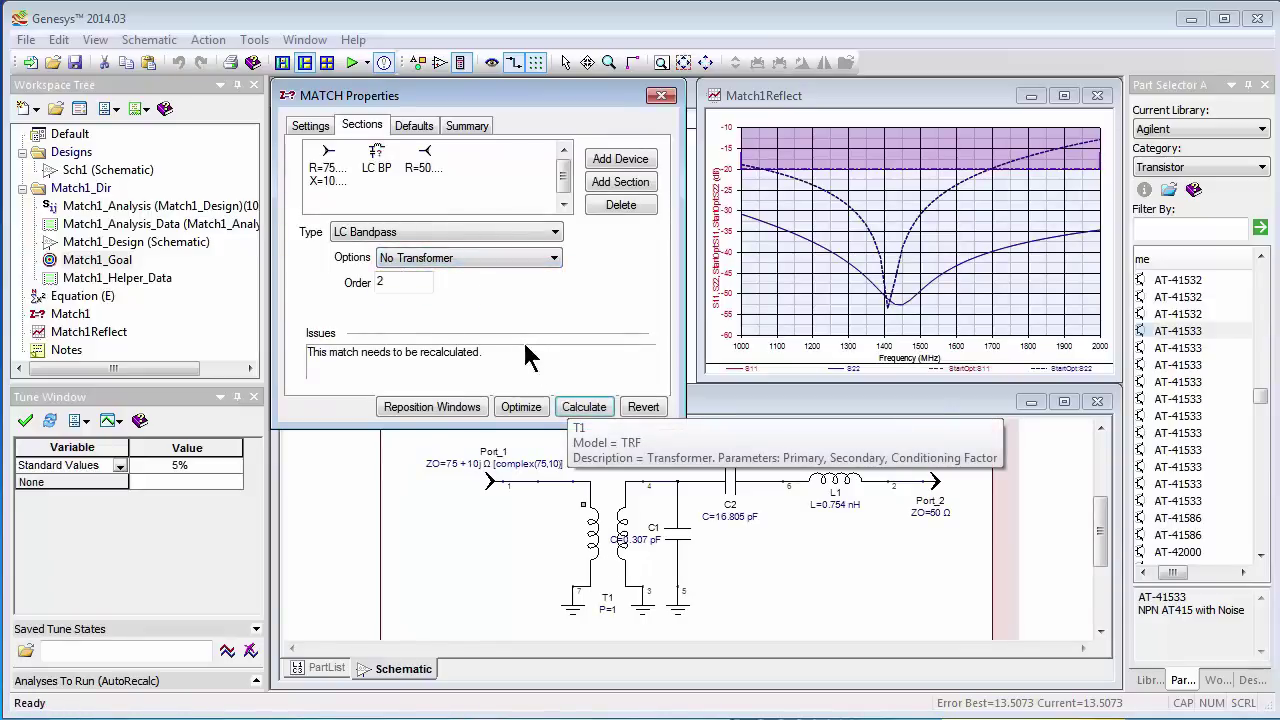
click(582, 408)
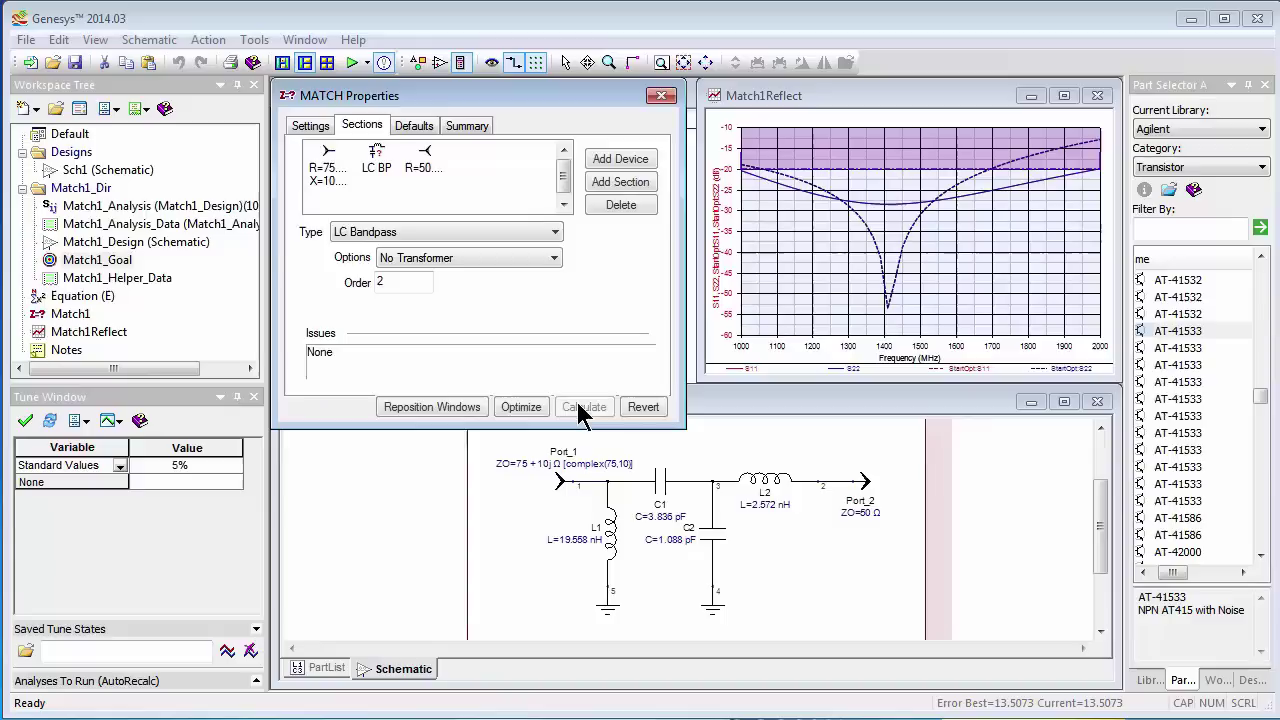
click(524, 410)
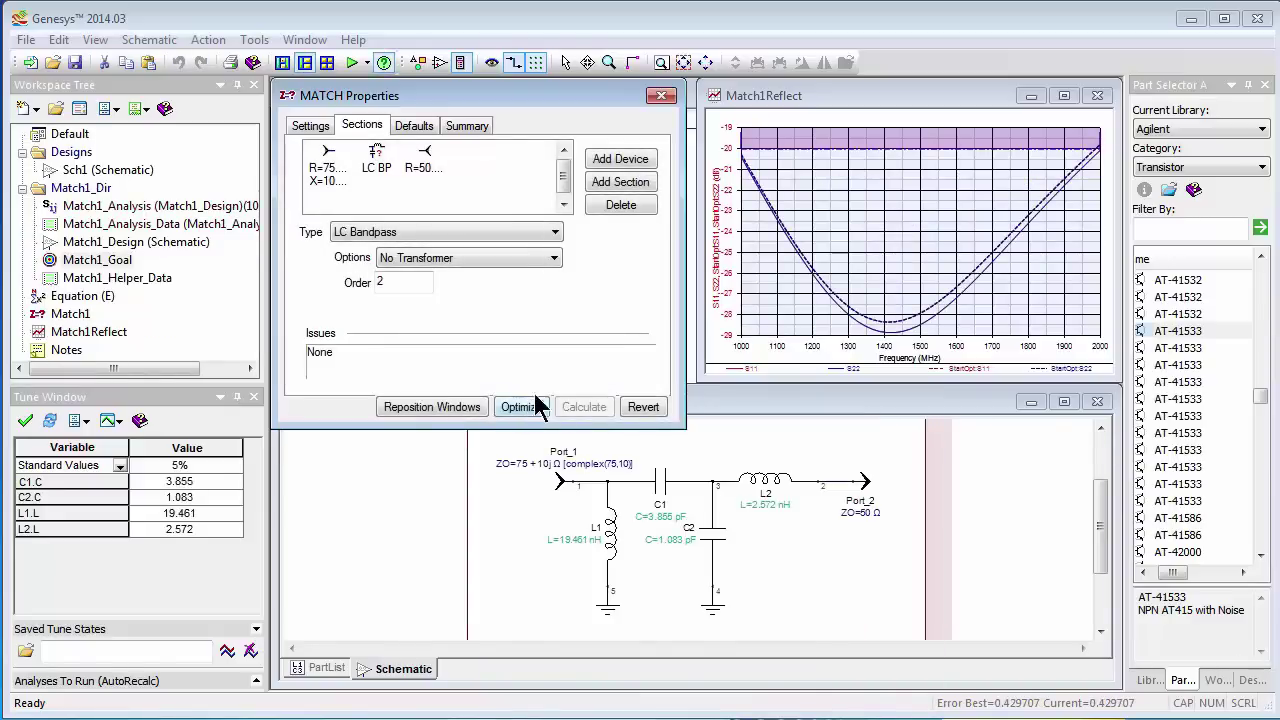
click(877, 233)
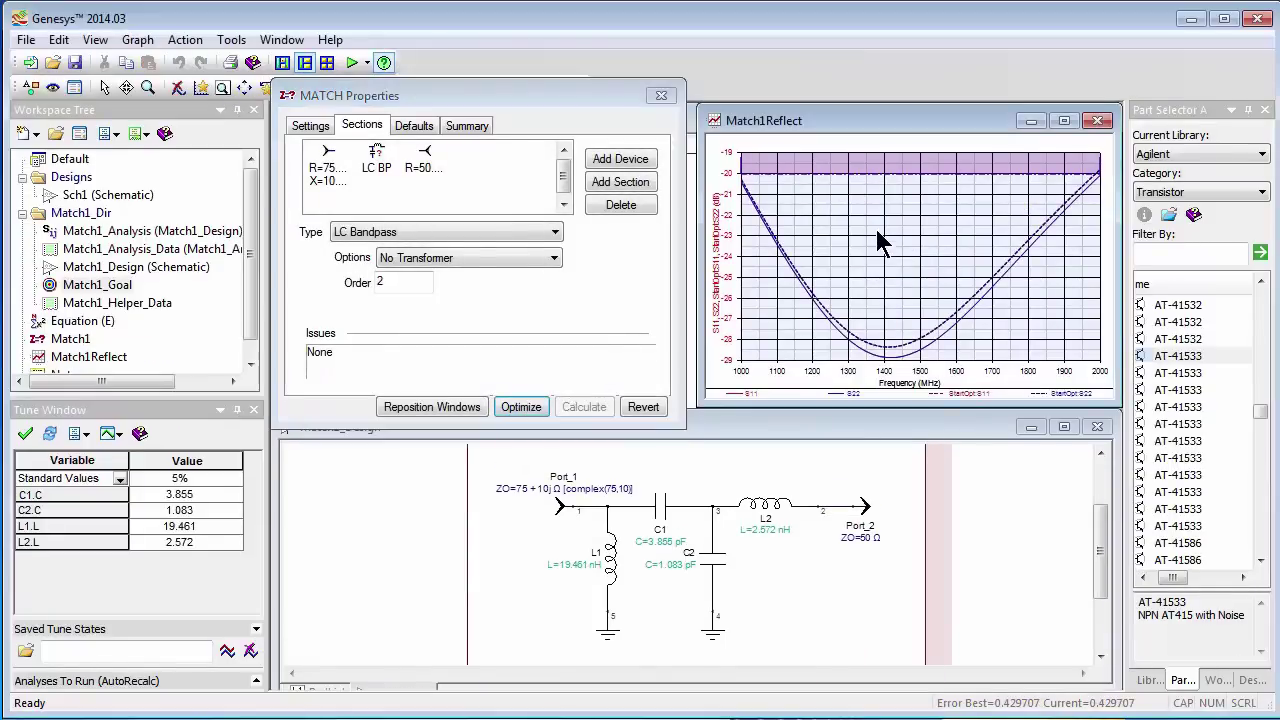
Clear the StartOpt traces and calculate an LC Pseudo Lowpass match (C1 1.165 pF, L1 6.852 nH)
click(178, 88)
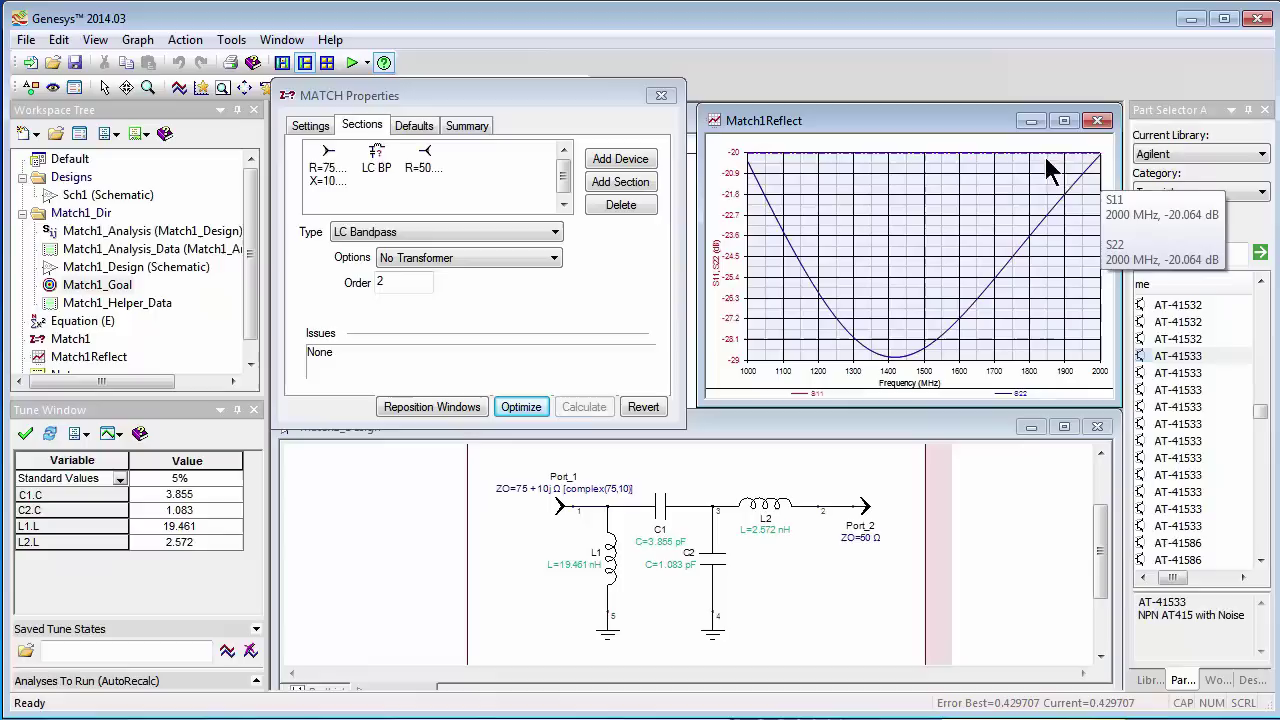
click(555, 233)
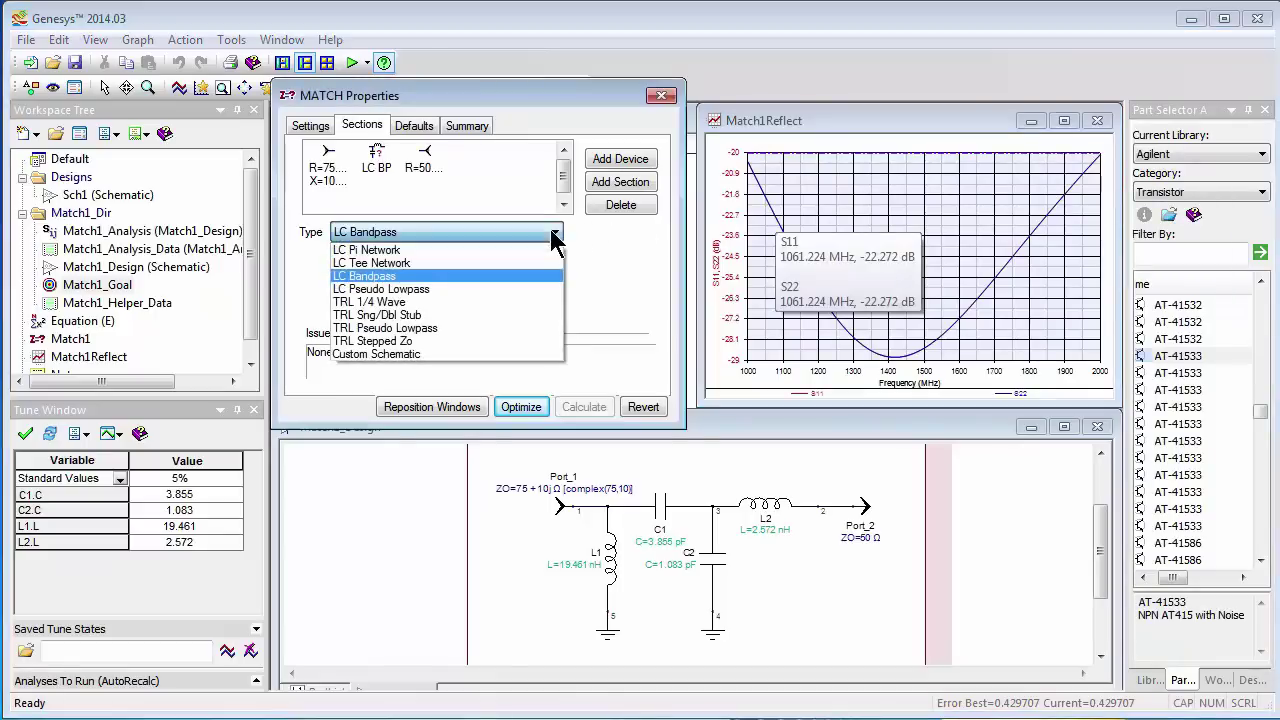
click(434, 294)
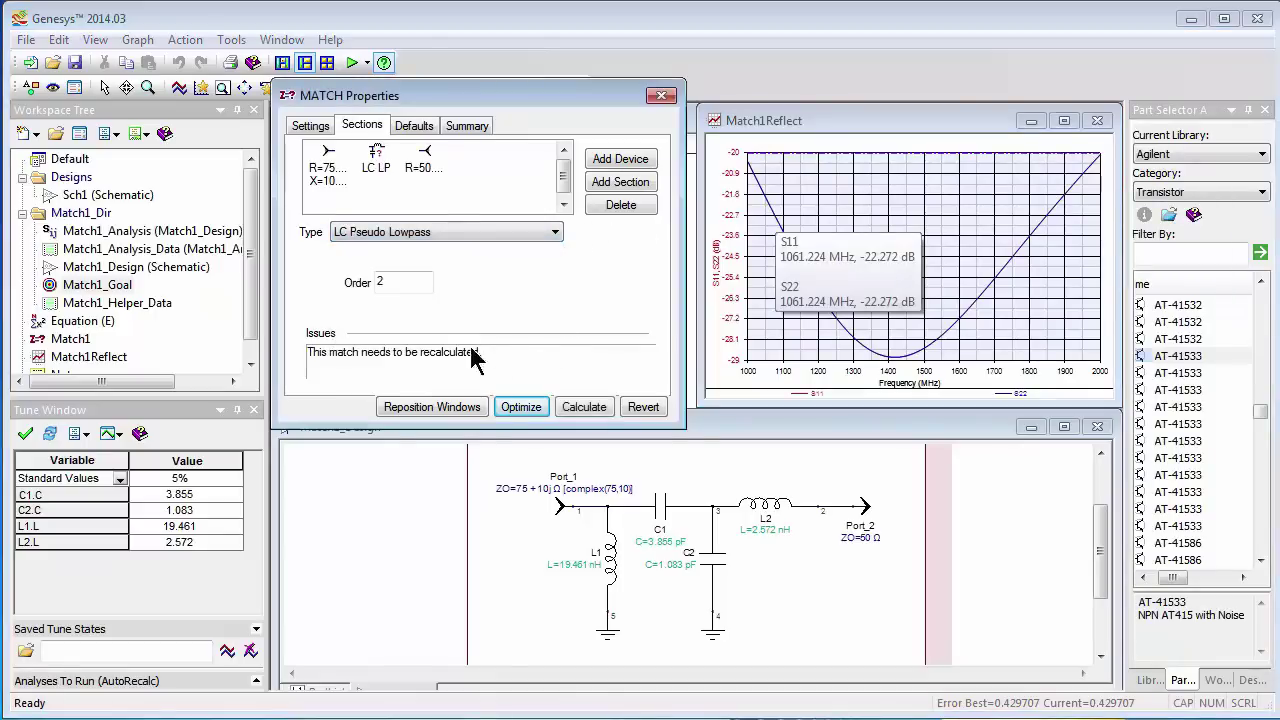
click(584, 406)
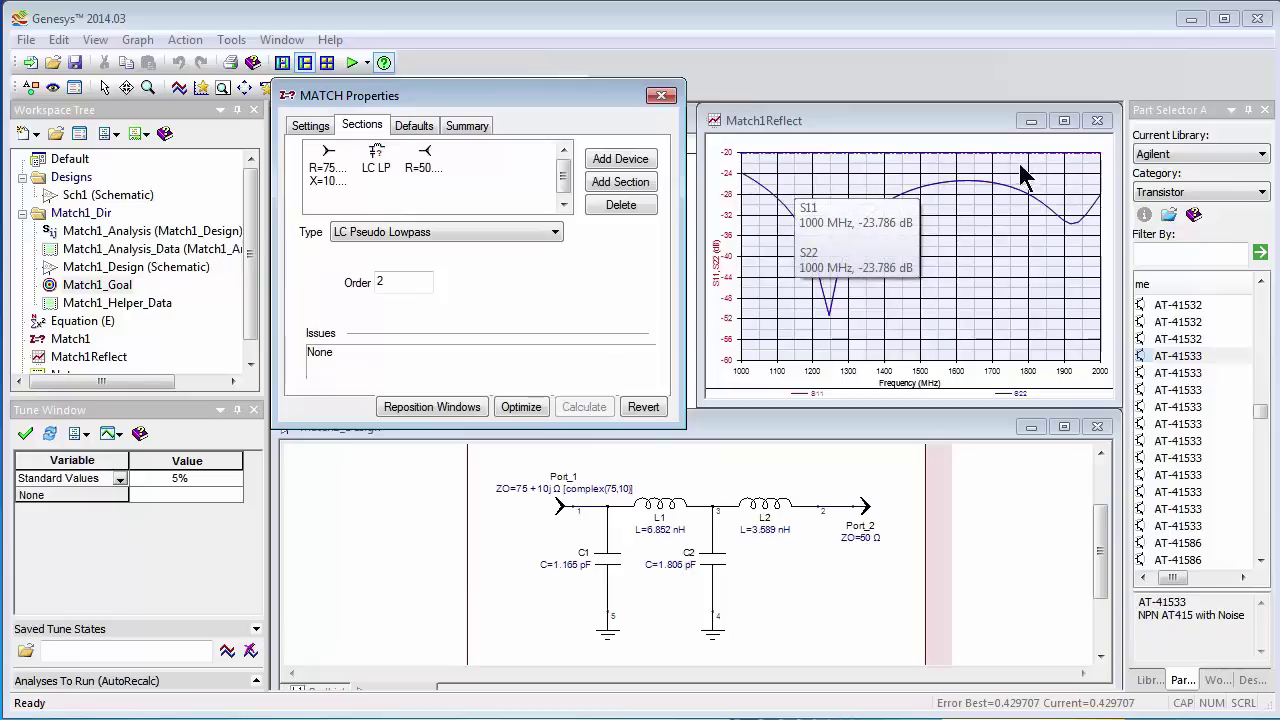
click(546, 236)
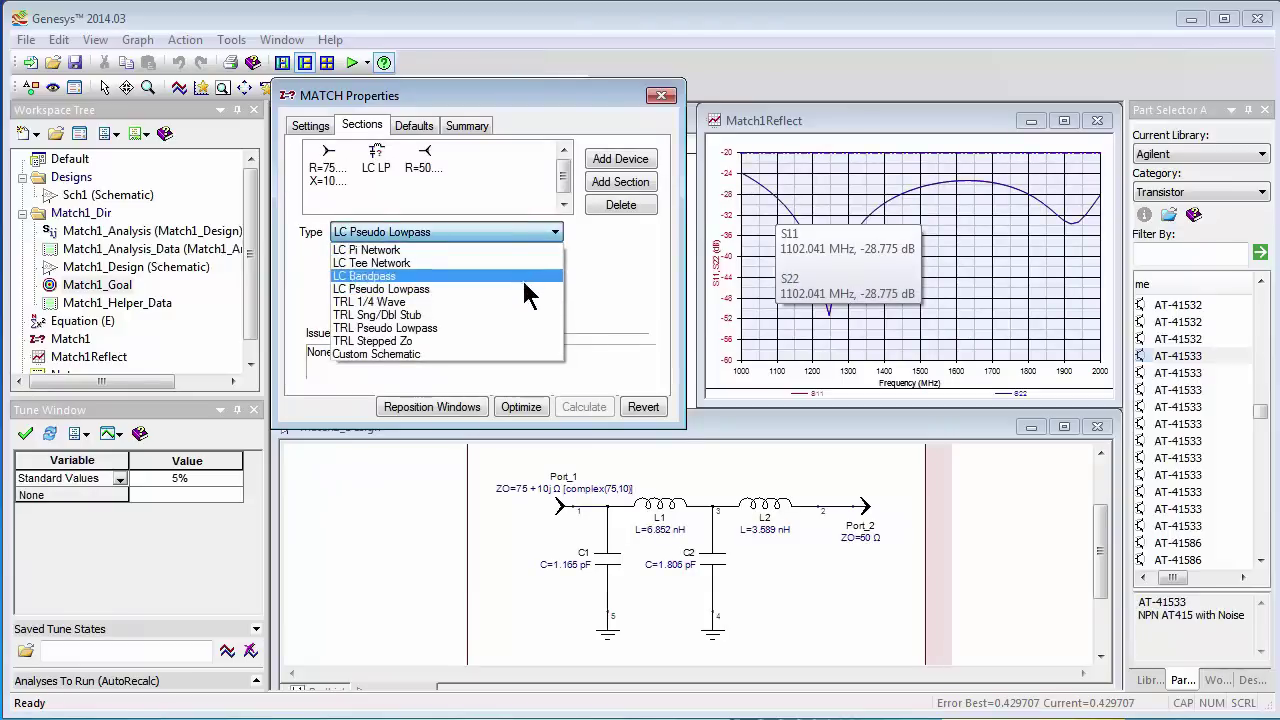
Calculate and optimize a TRL Pseudo Lowpass match with Zo 20–120 Ω, reaching error 0.0035
click(511, 328)
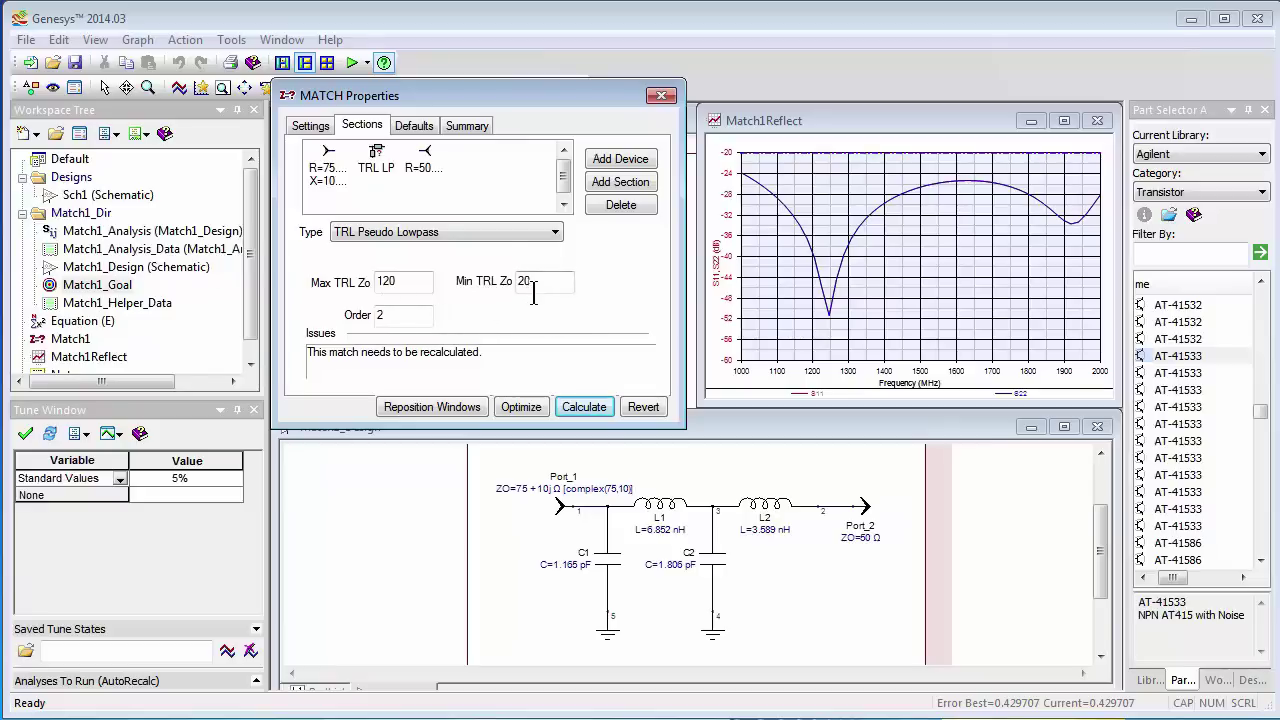
click(583, 405)
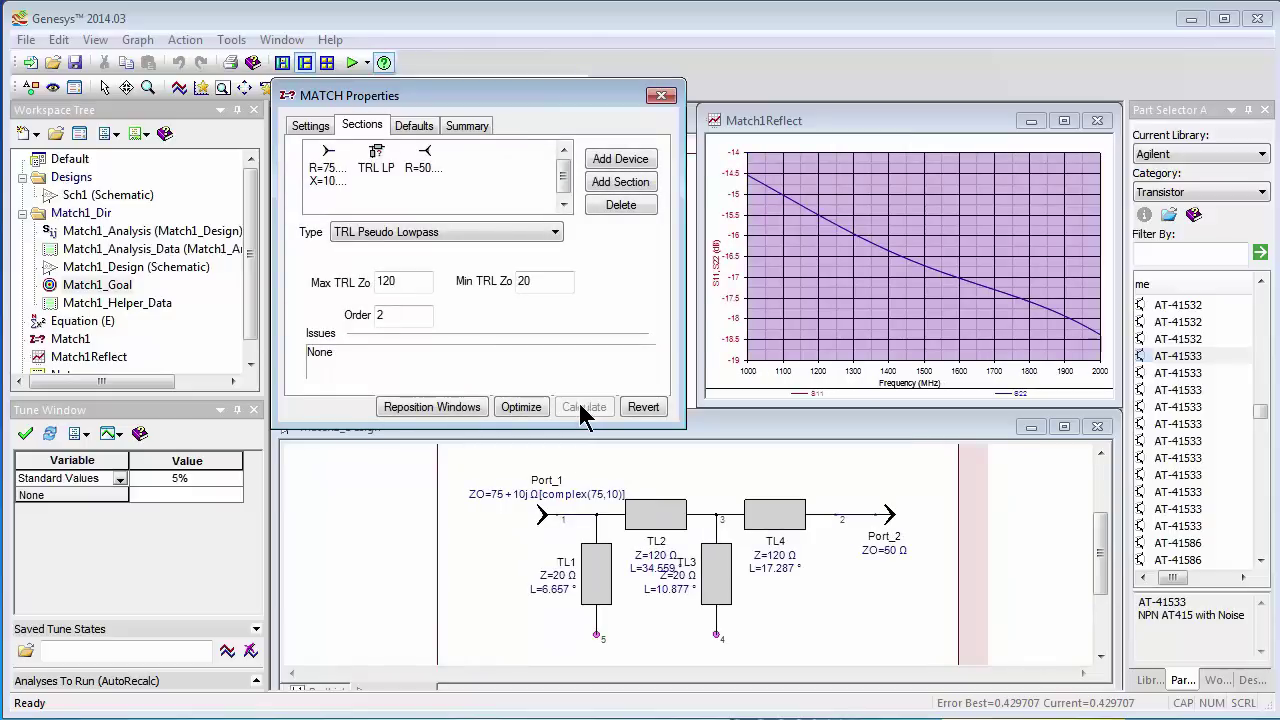
click(521, 407)
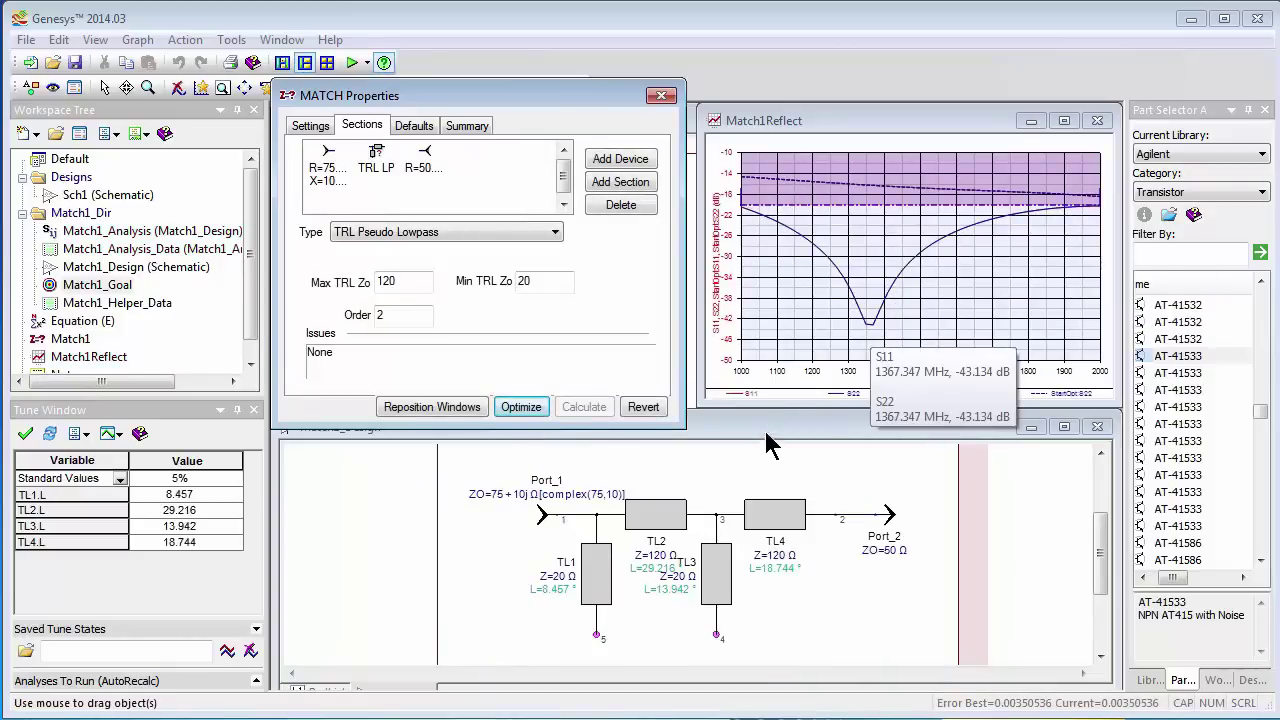
click(737, 480)
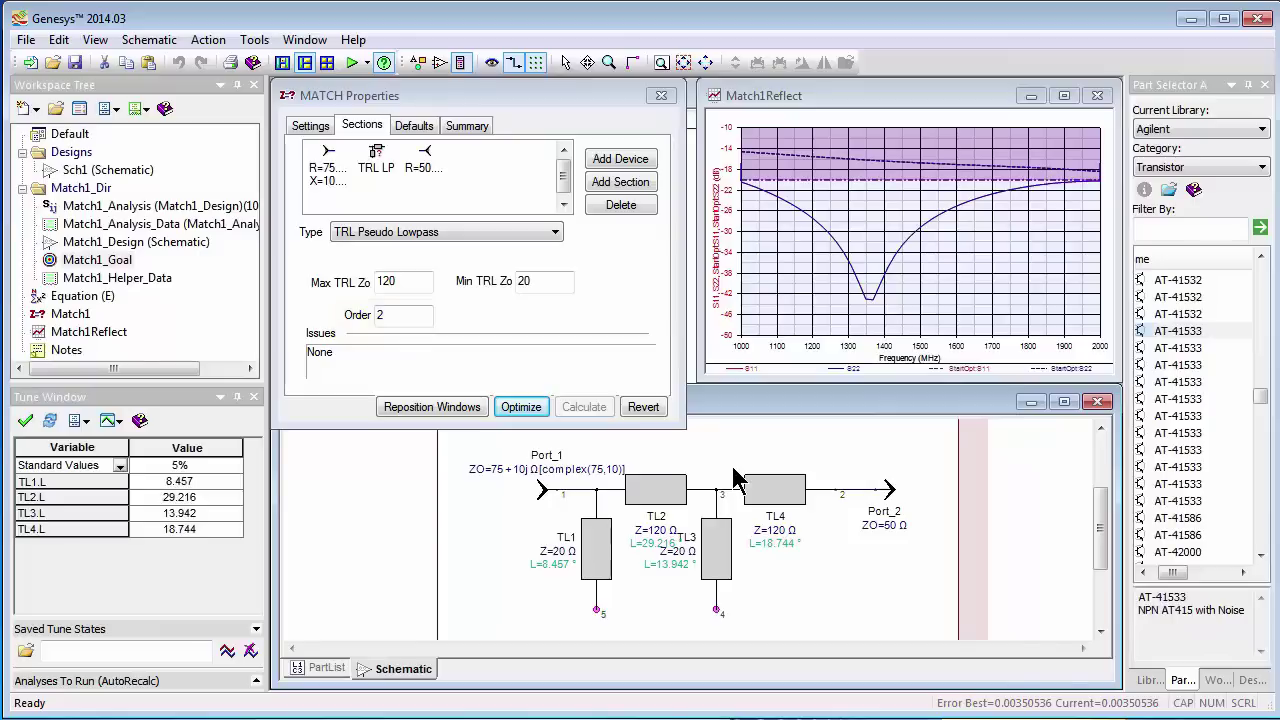
Convert all schematic parts to Microstrip (Standard) using Advanced TLINE
key(ctrl+a)
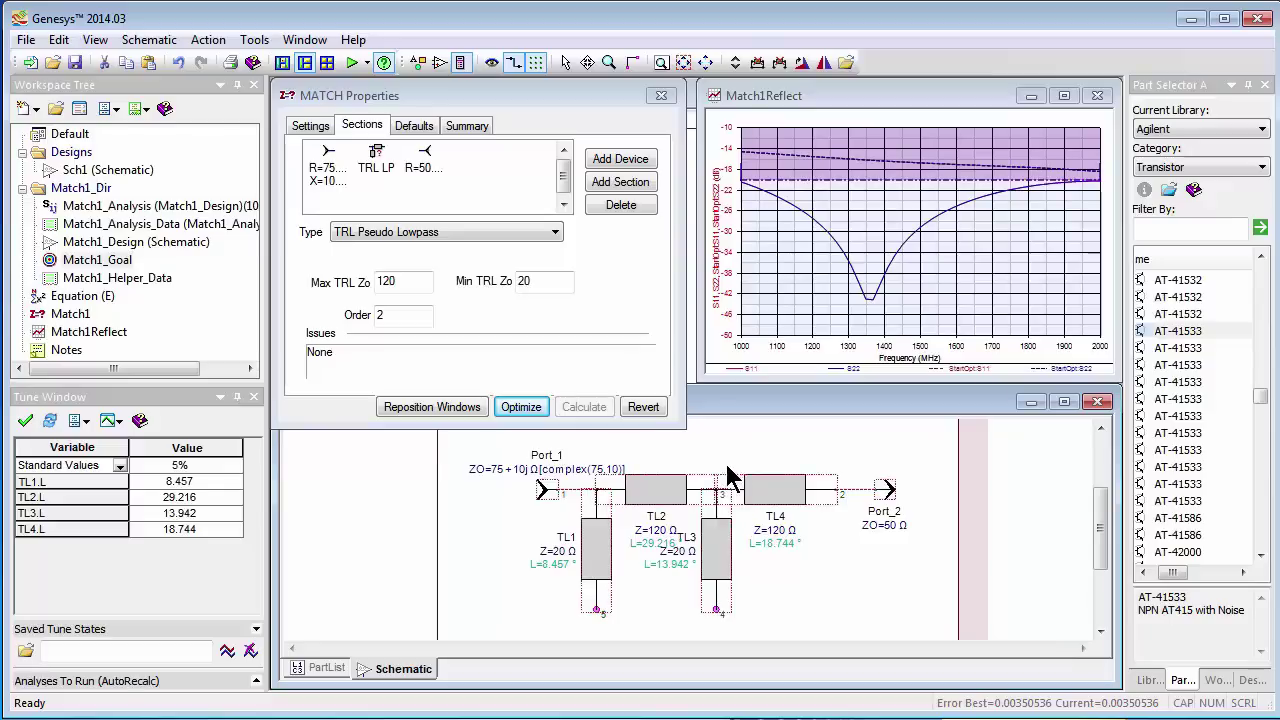
click(150, 40)
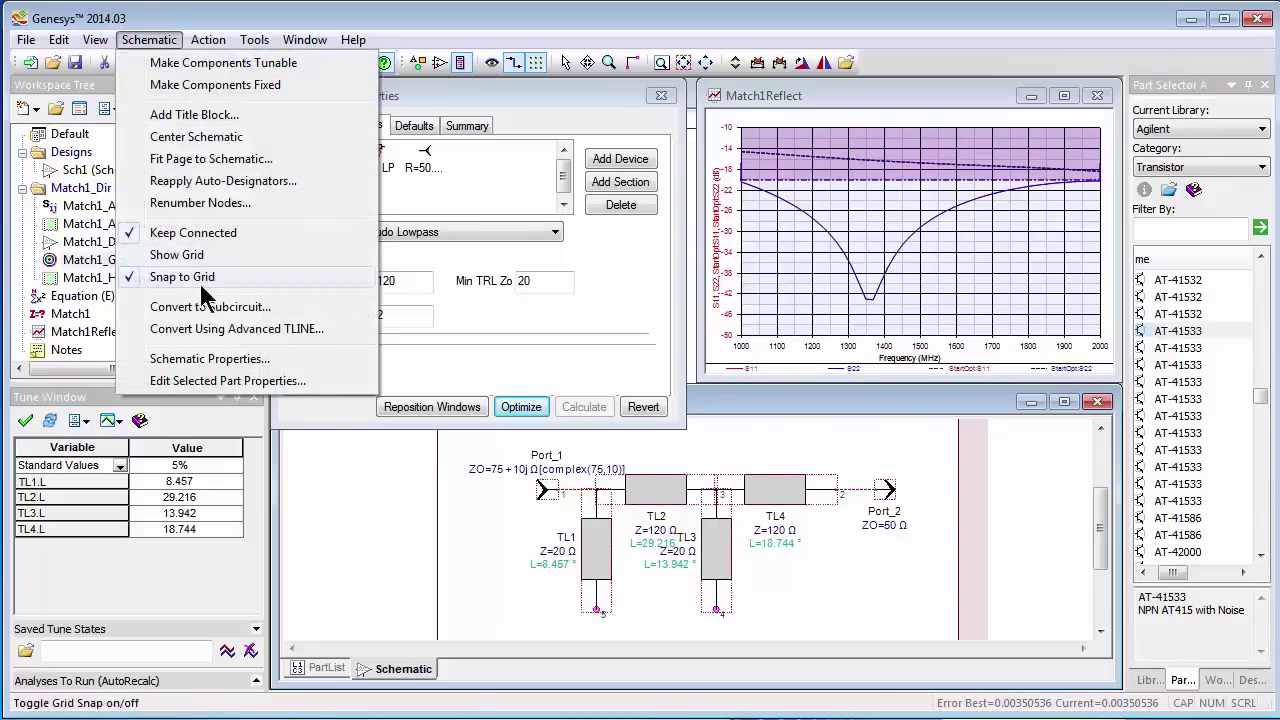
click(208, 331)
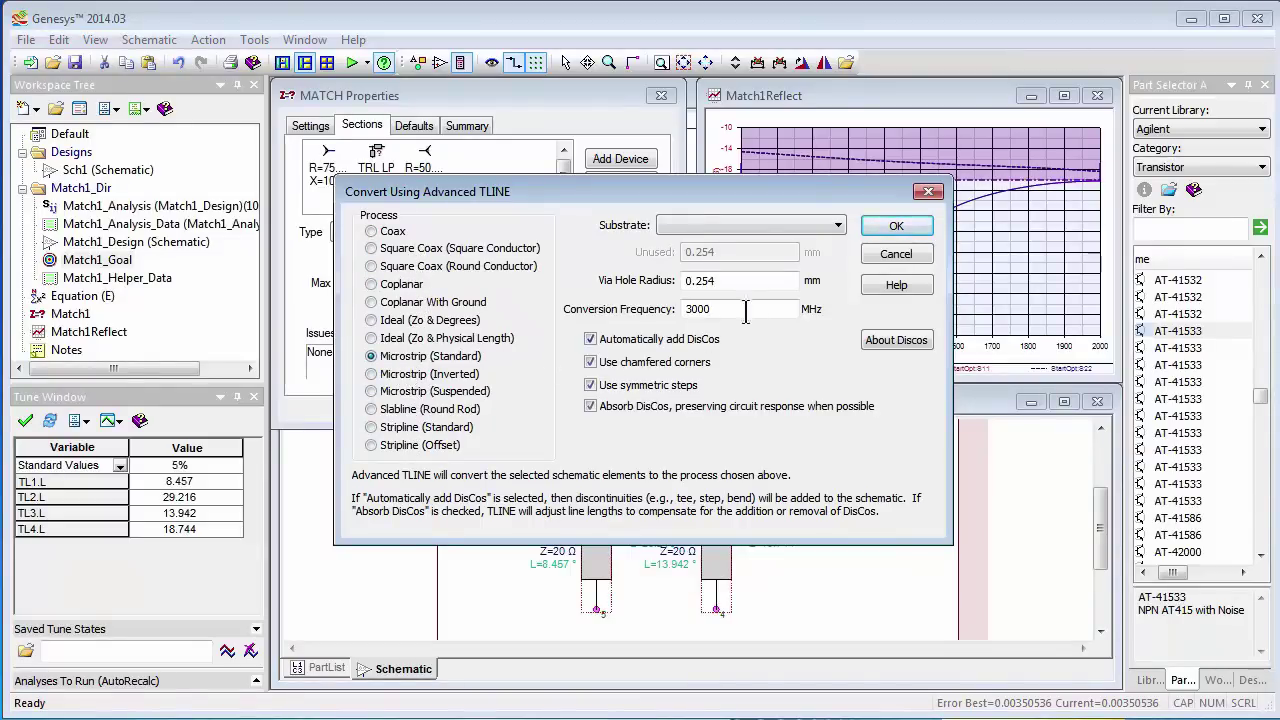
click(833, 229)
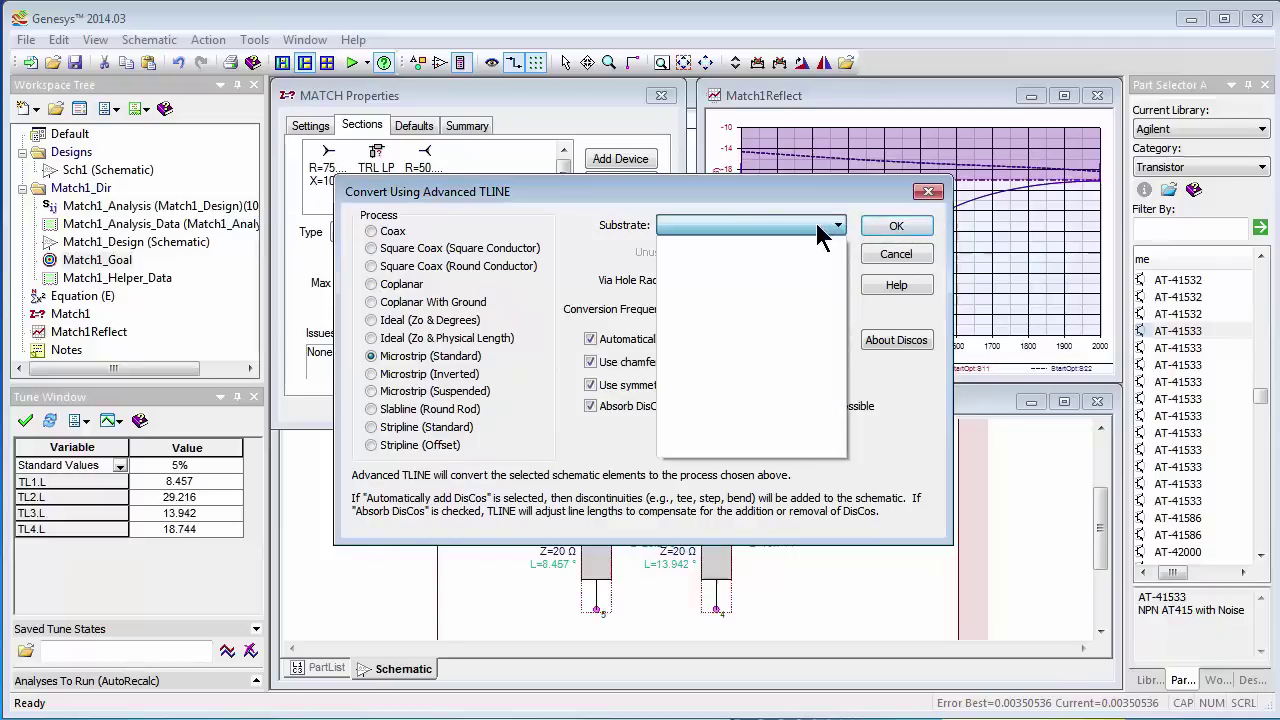
click(822, 230)
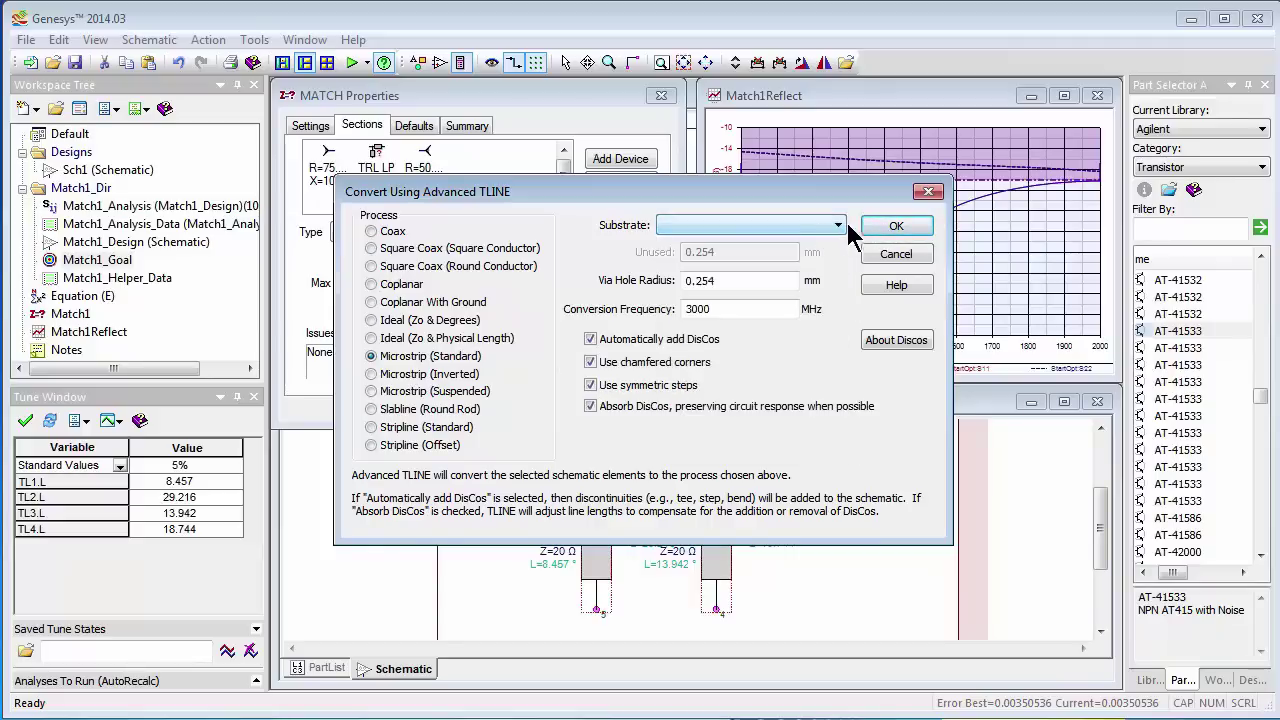
click(894, 228)
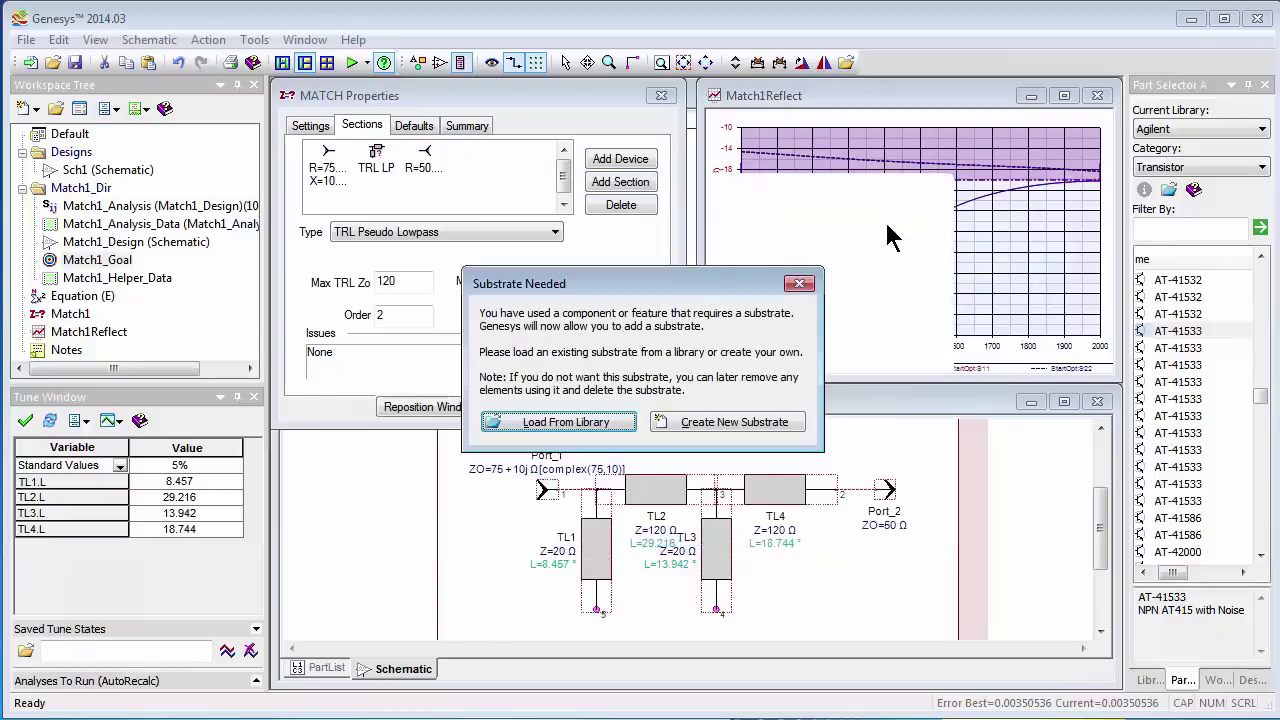
Load the Rogers RO4003 1oz ED 8 mil substrate from the library
click(586, 420)
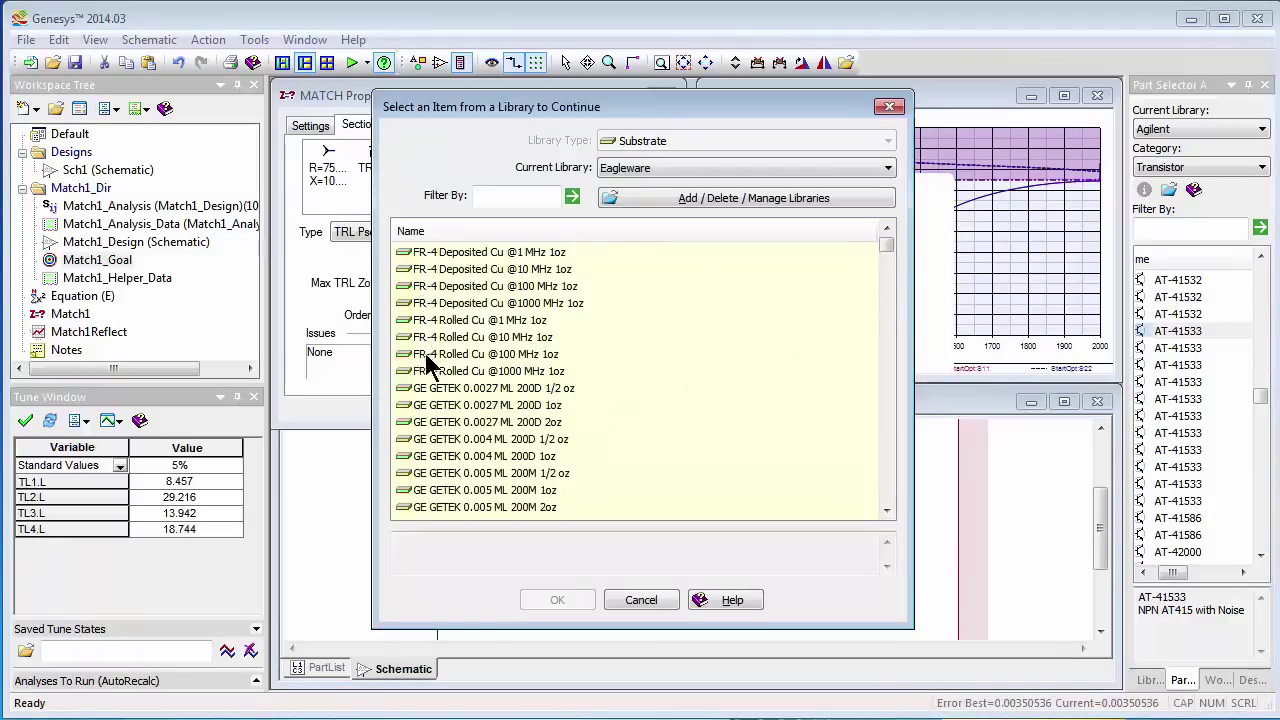
drag(885, 245, 885, 290)
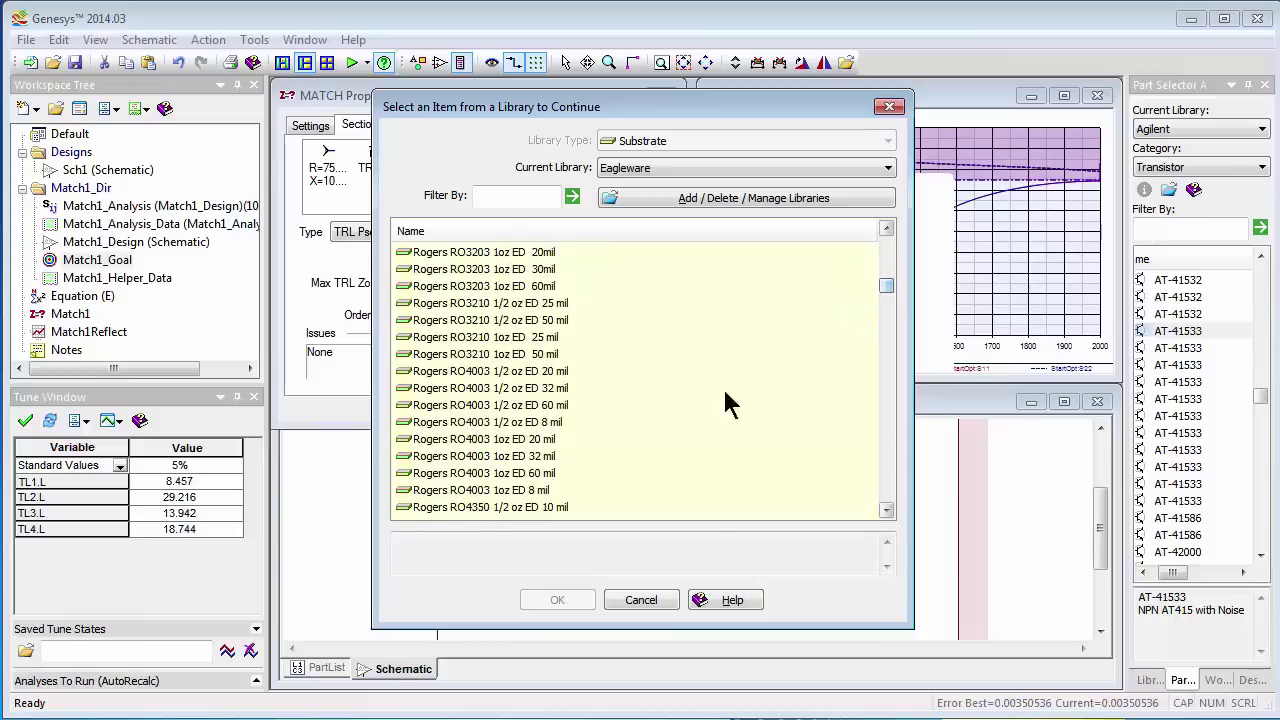
click(472, 492)
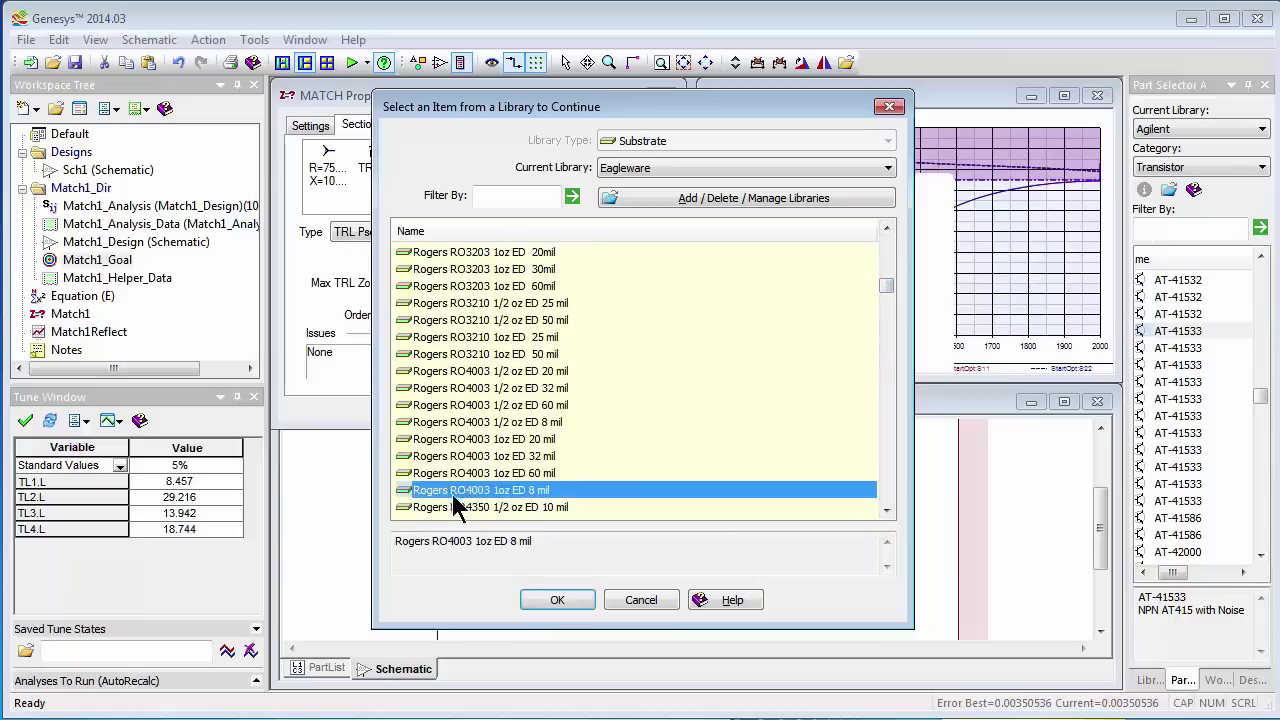
click(558, 604)
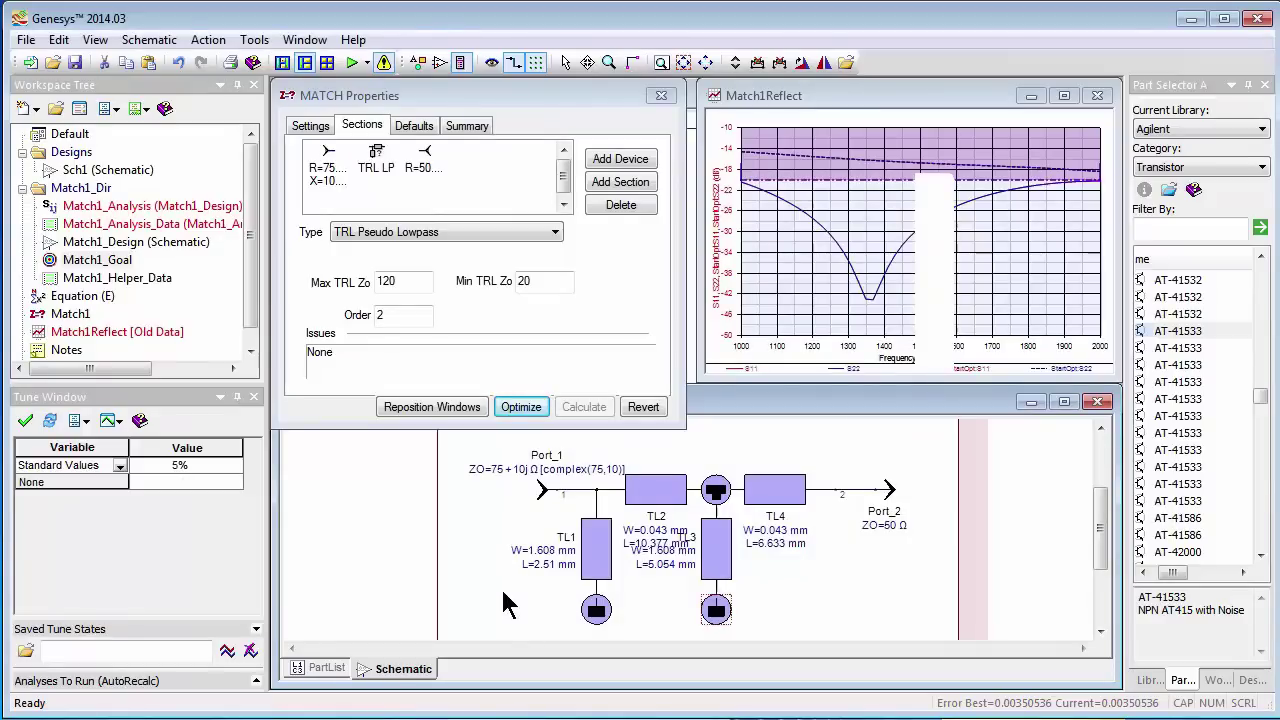
Add a PCB layout for the schematic and connect all its parts end to end
right_click(432, 672)
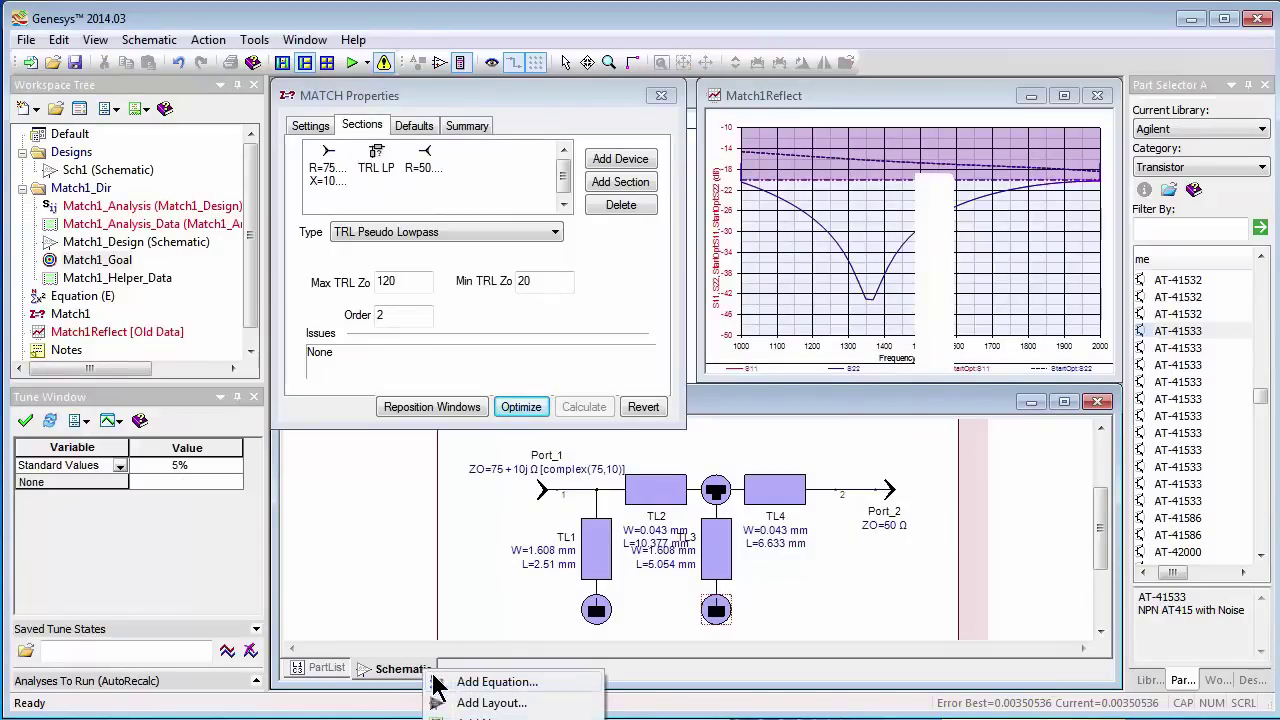
click(478, 703)
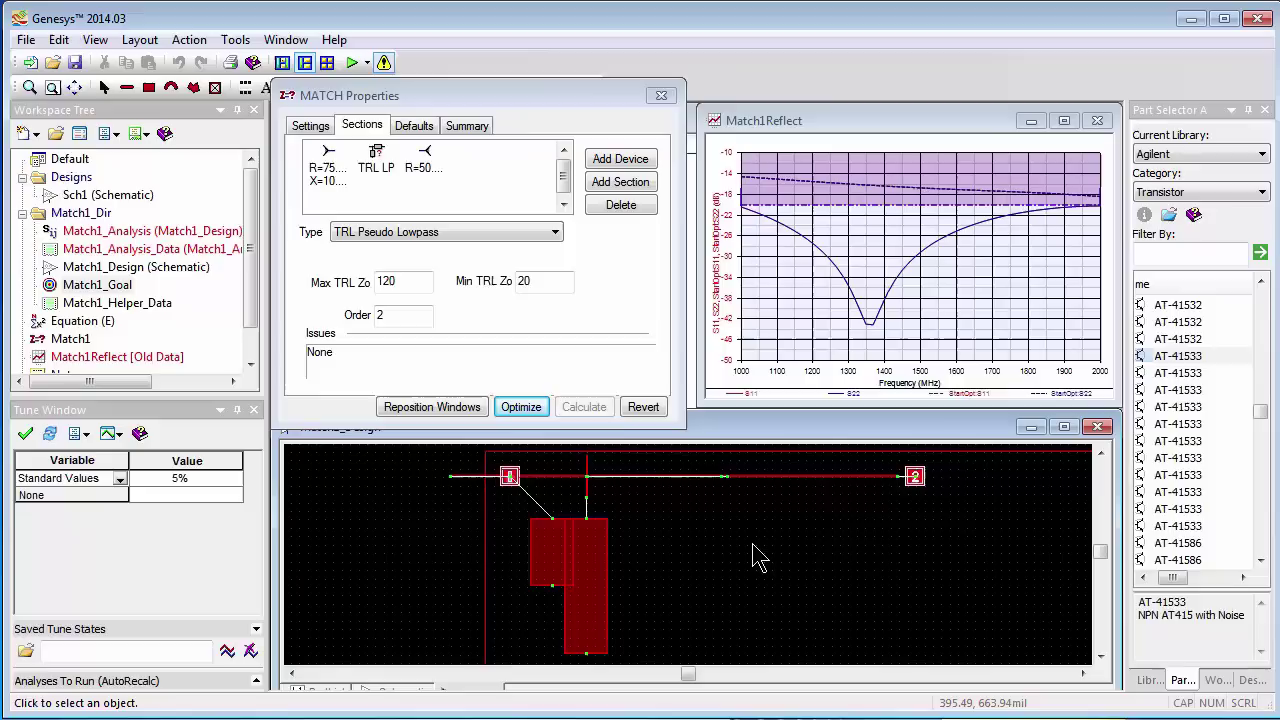
key(ctrl+a)
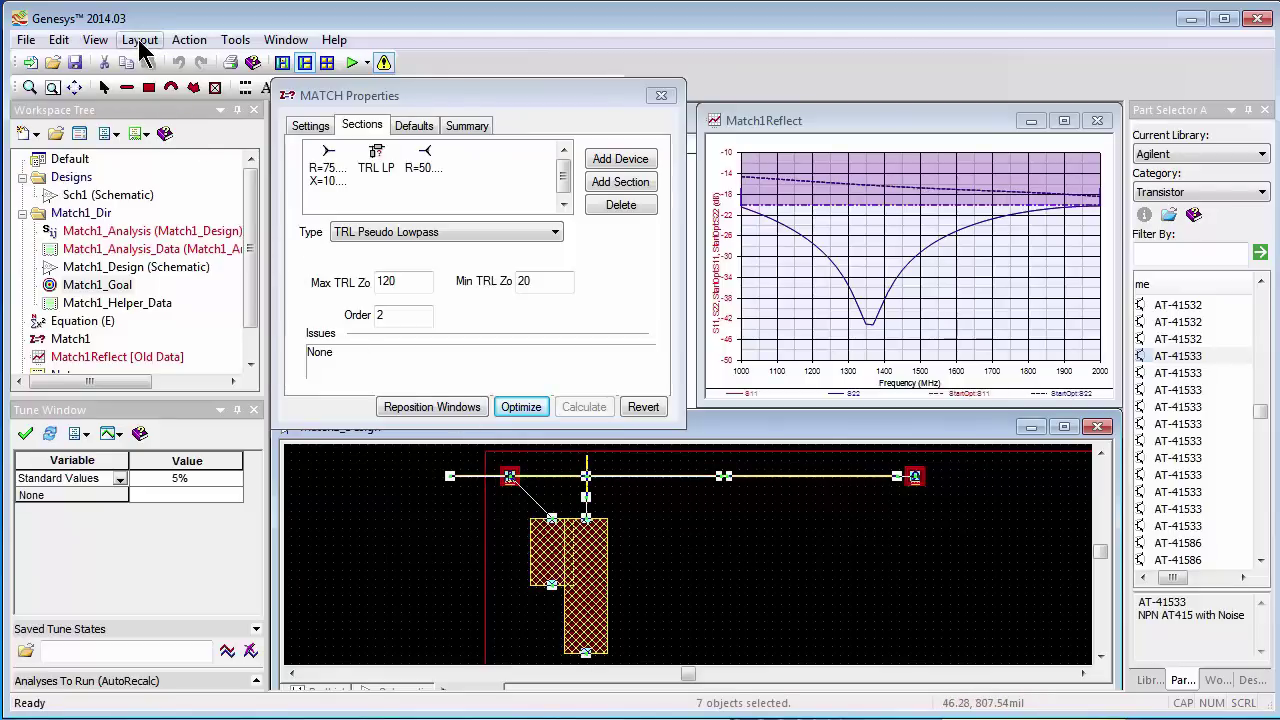
click(140, 40)
click(205, 85)
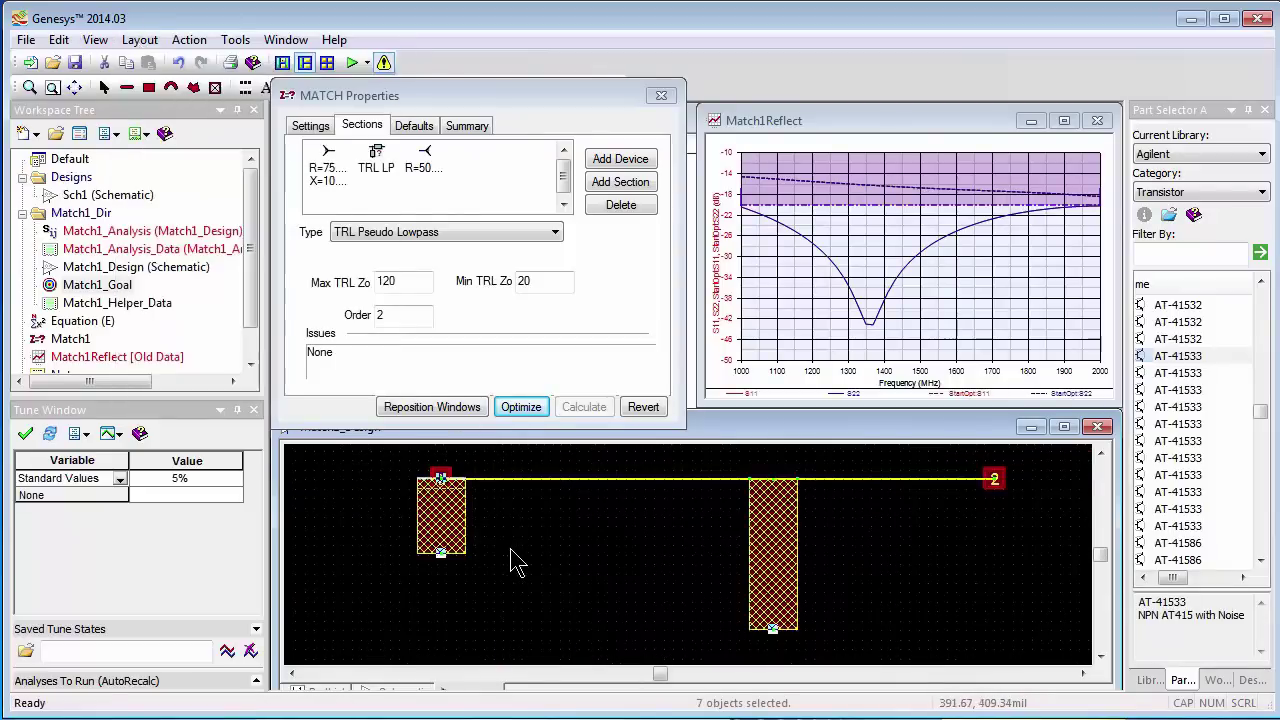
click(520, 561)
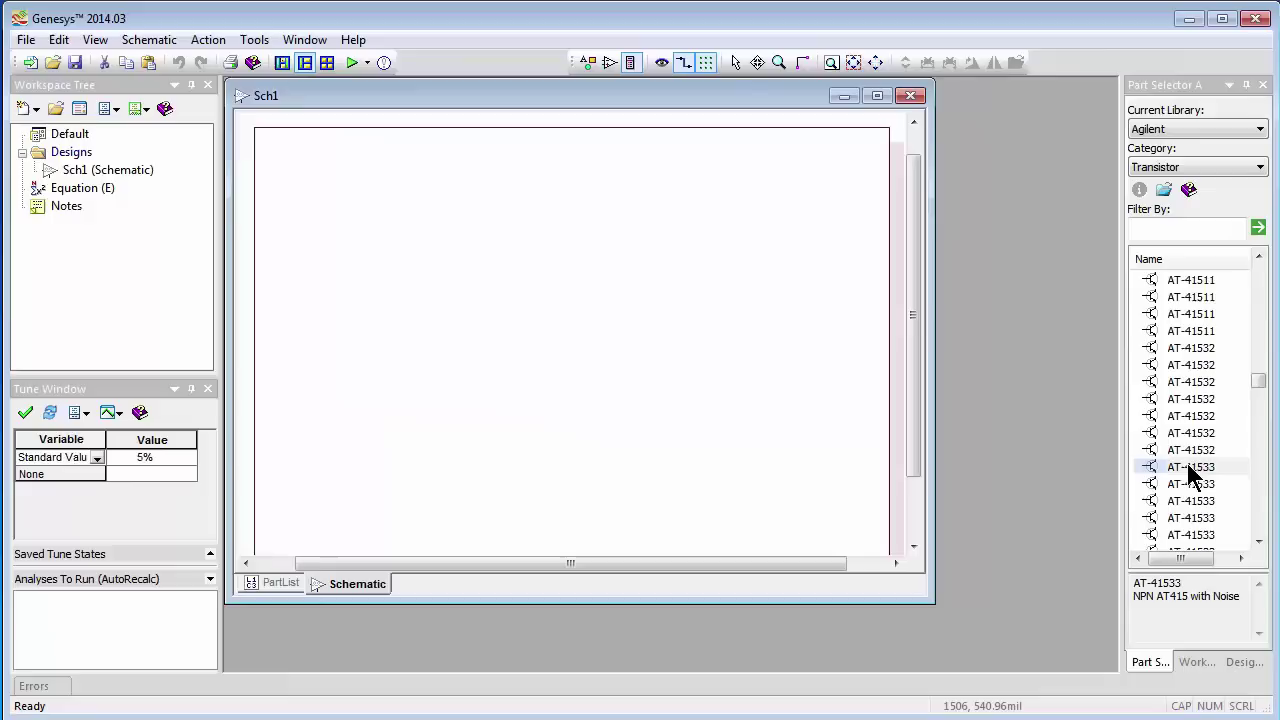
Place an AT-41533 transistor from the Part Selector on Sch1 and zoom in on it
click(1187, 466)
drag(1173, 613, 540, 368)
drag(439, 331, 440, 331)
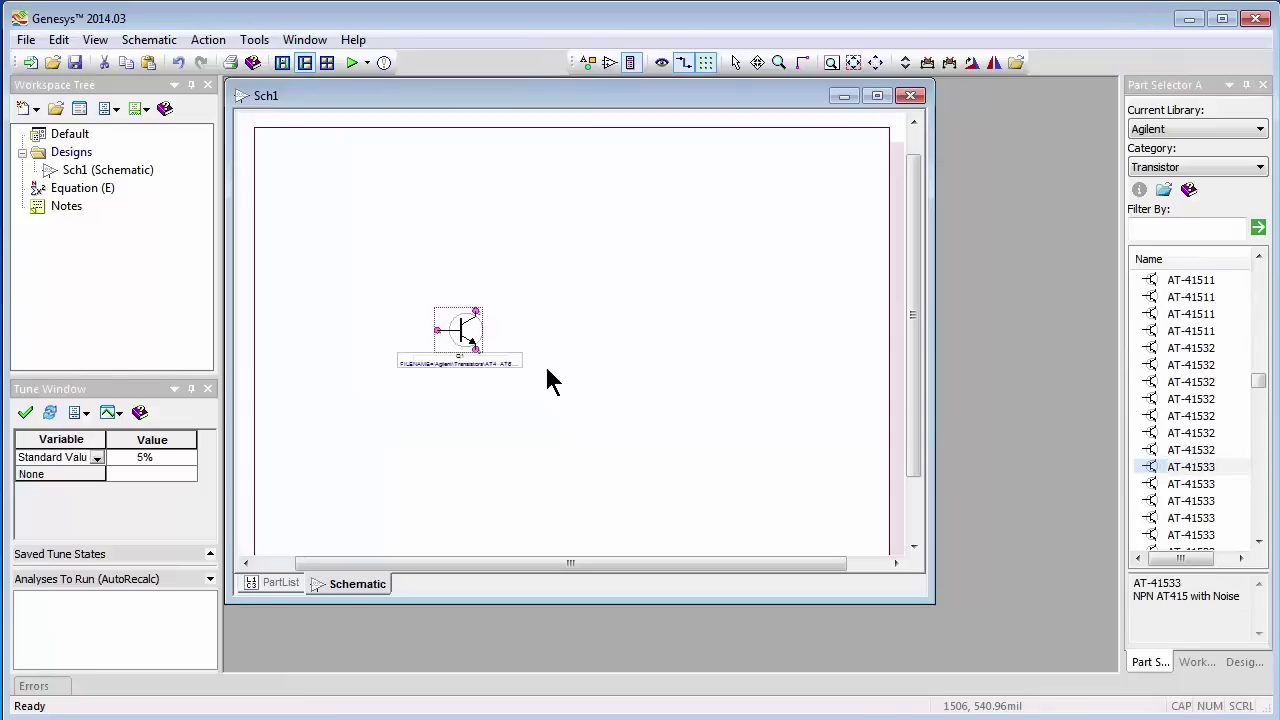
key(F6)
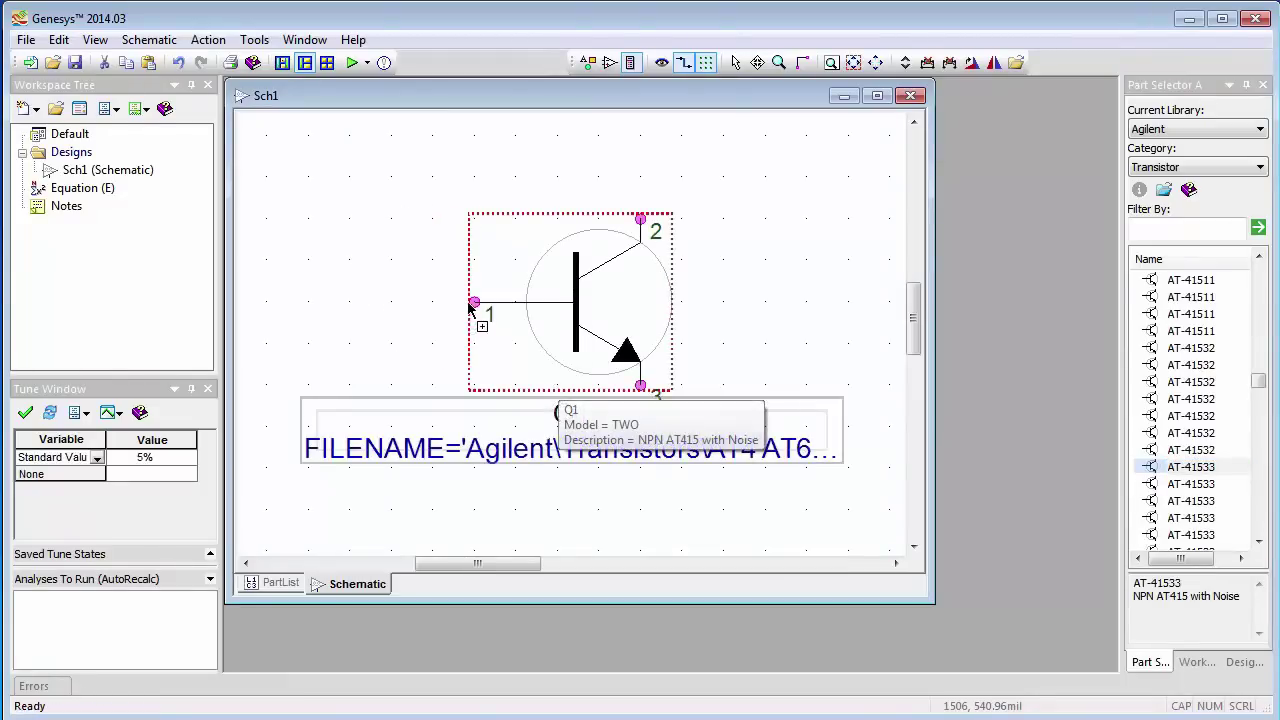
Attach Port_1 to the base and Port_2 to the collector, and ground the emitter
key(p)
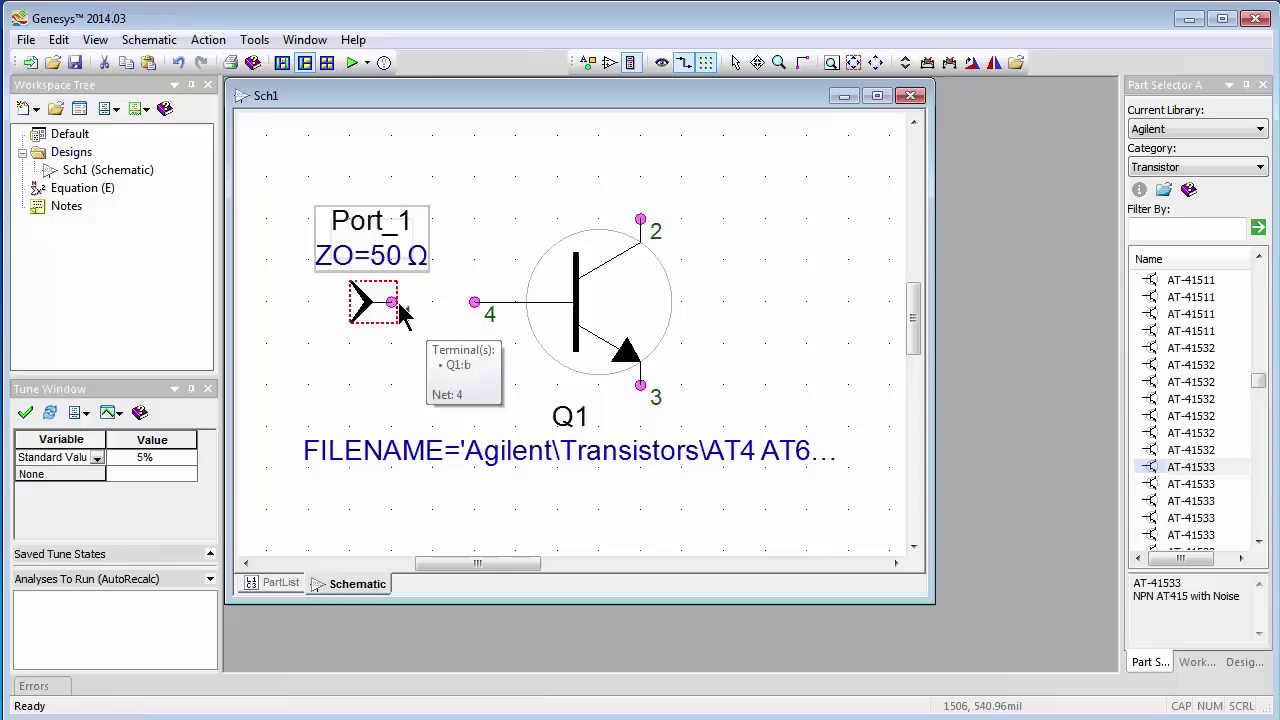
drag(402, 314, 487, 313)
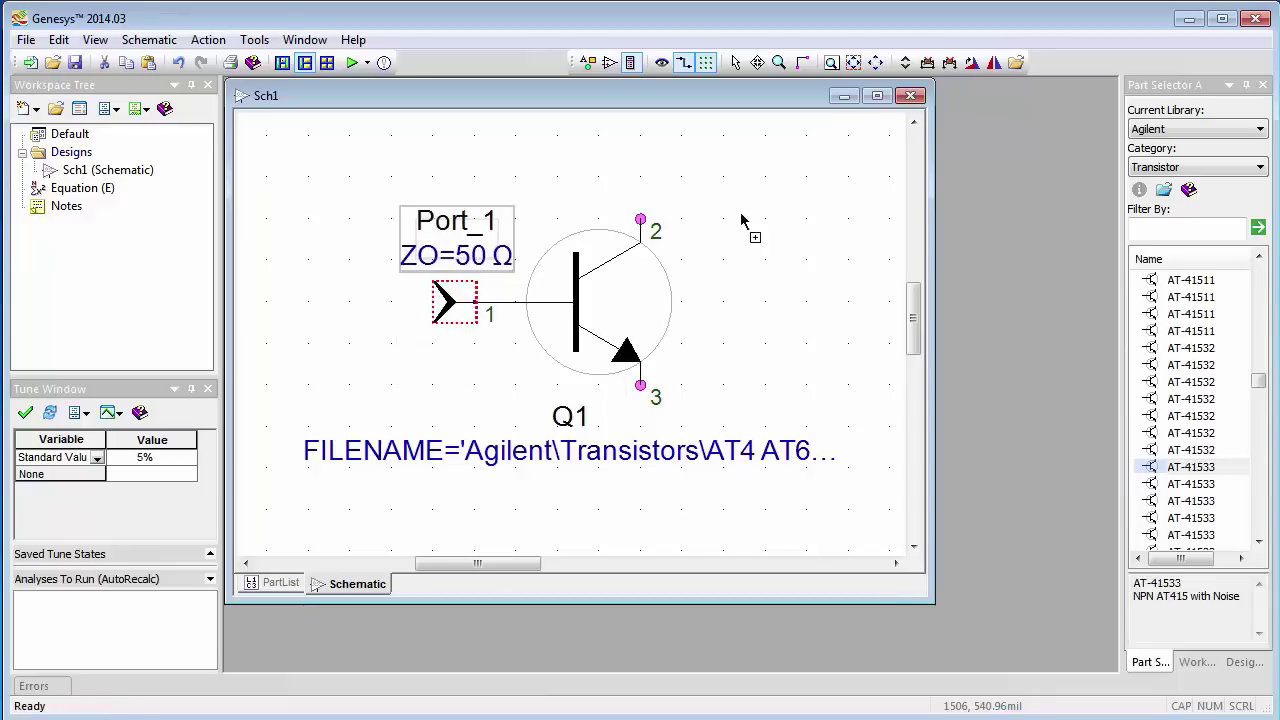
key(p)
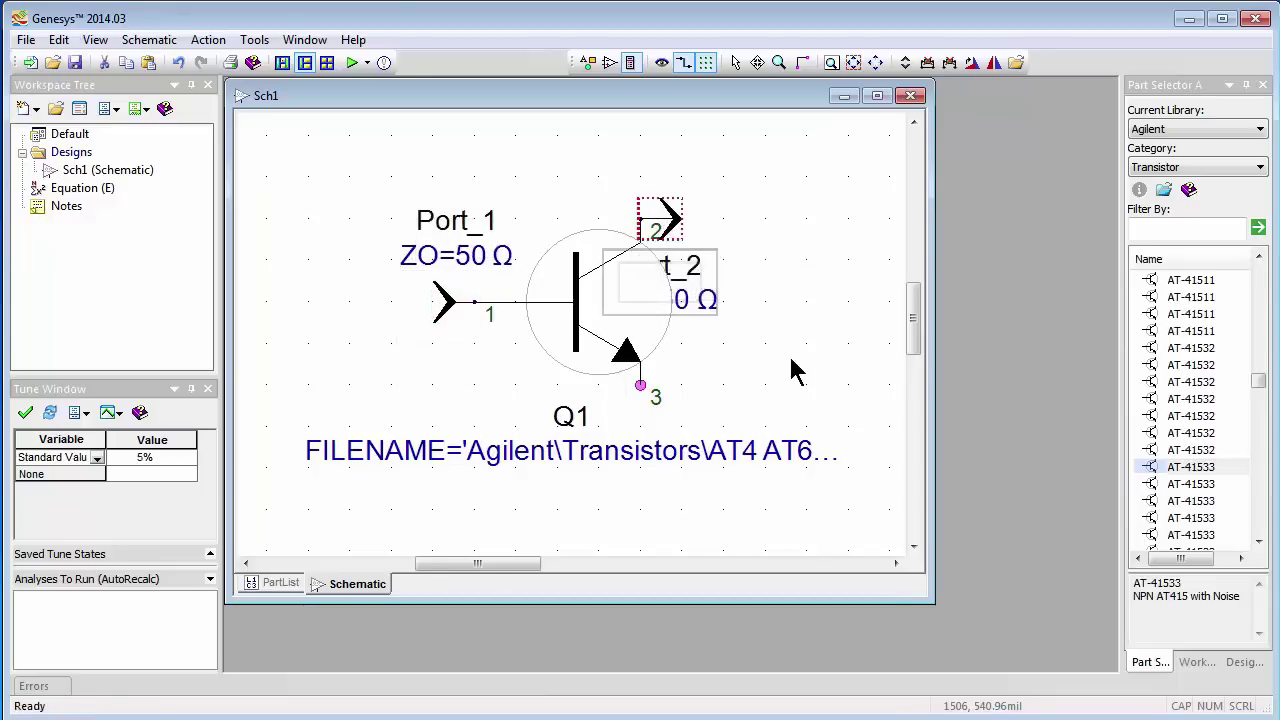
key(g)
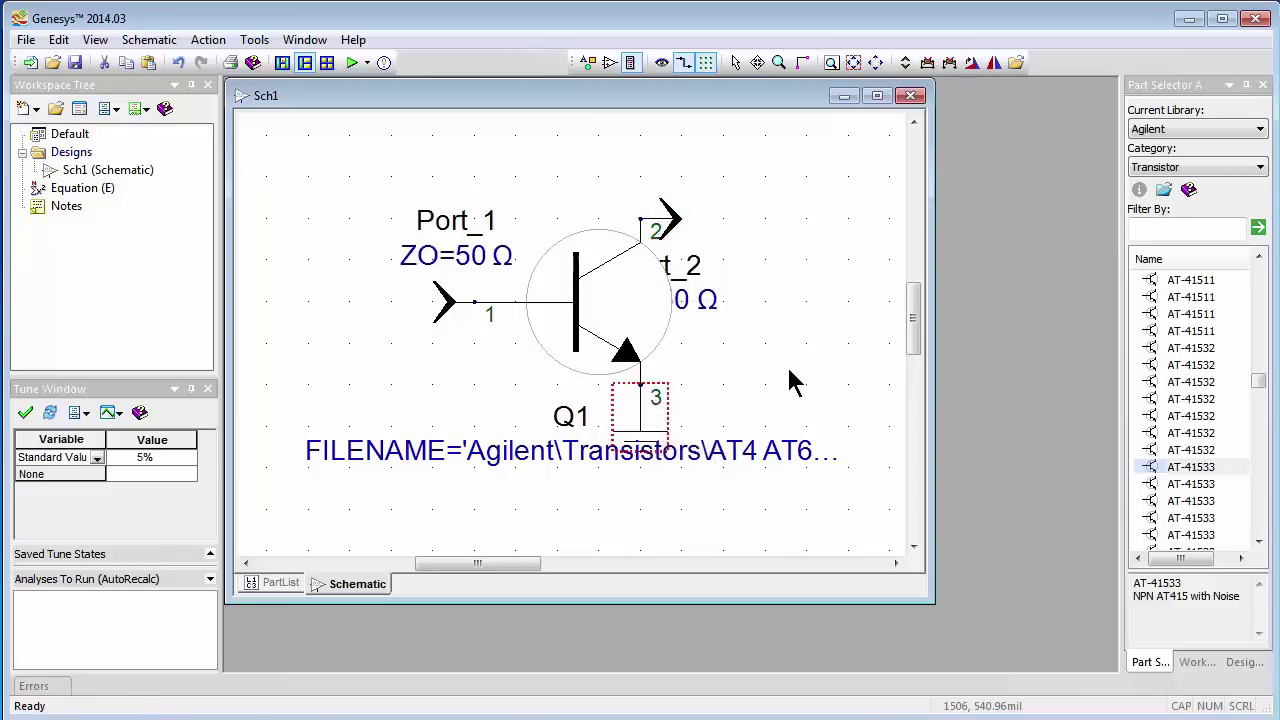
click(790, 383)
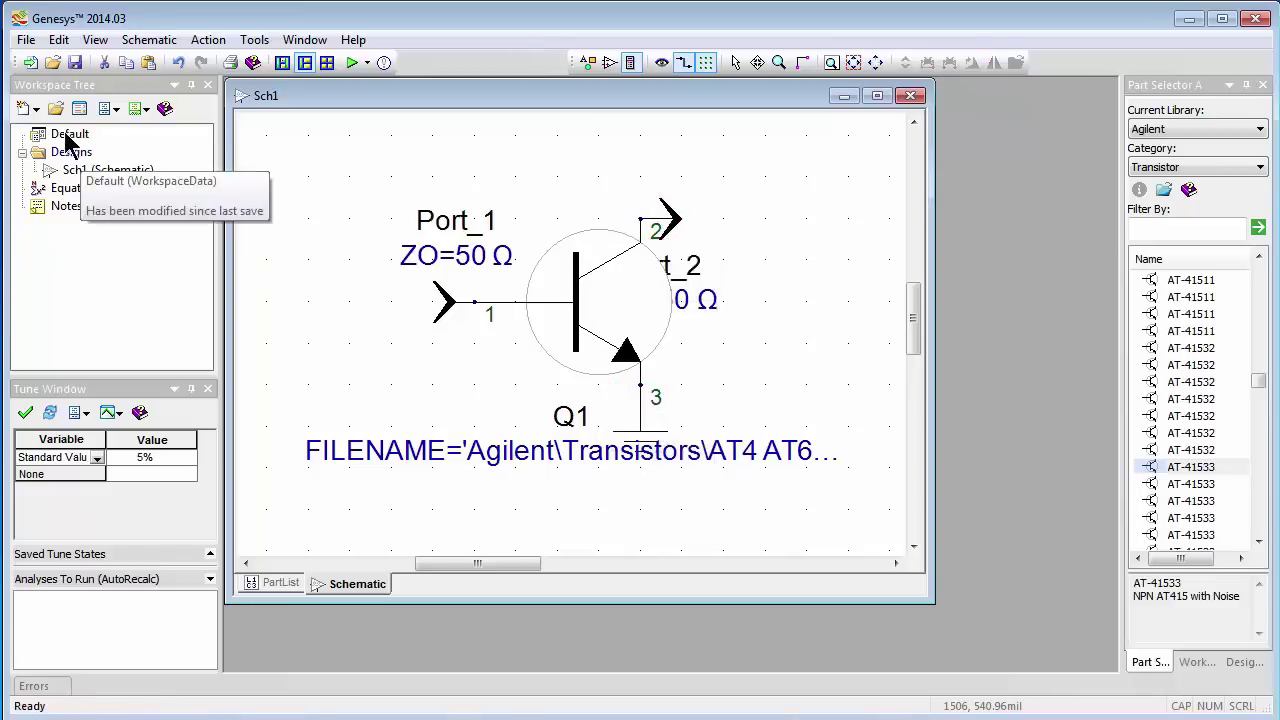
Add a Linear1 analysis of Sch1 with Start 1500 MHz and Stop 3000 MHz
click(35, 109)
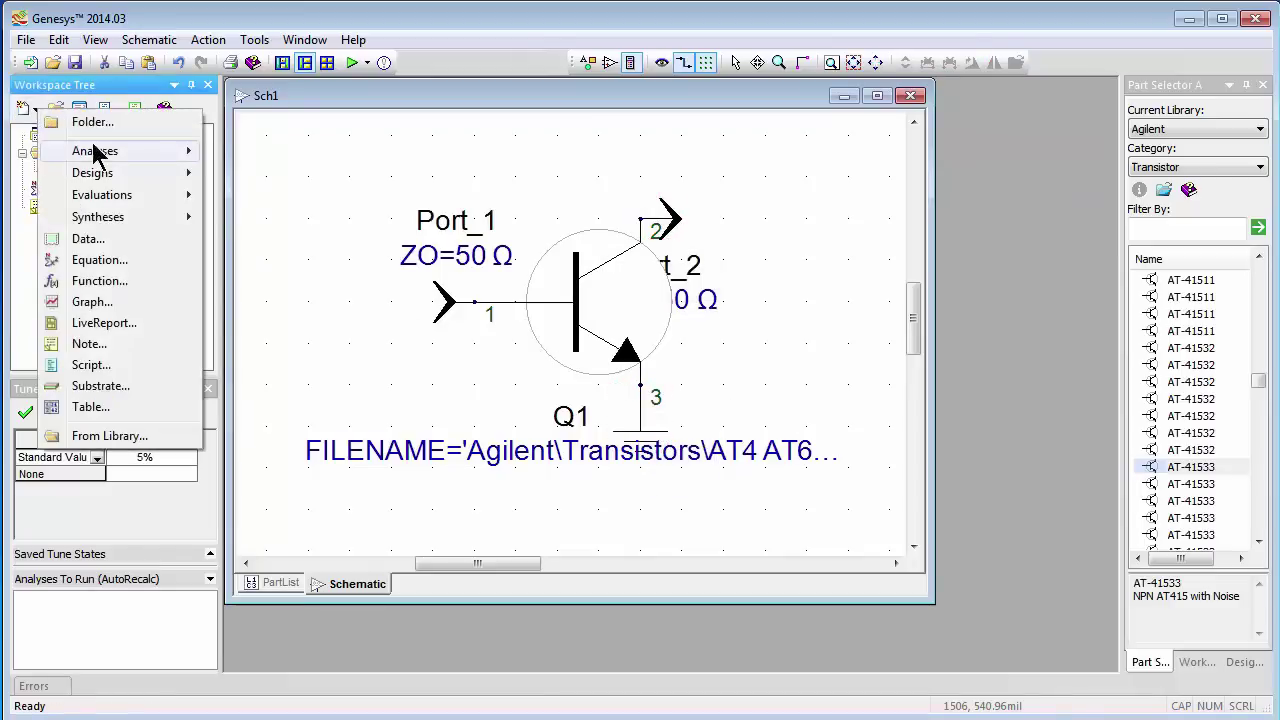
mouse_move(125, 152)
click(331, 153)
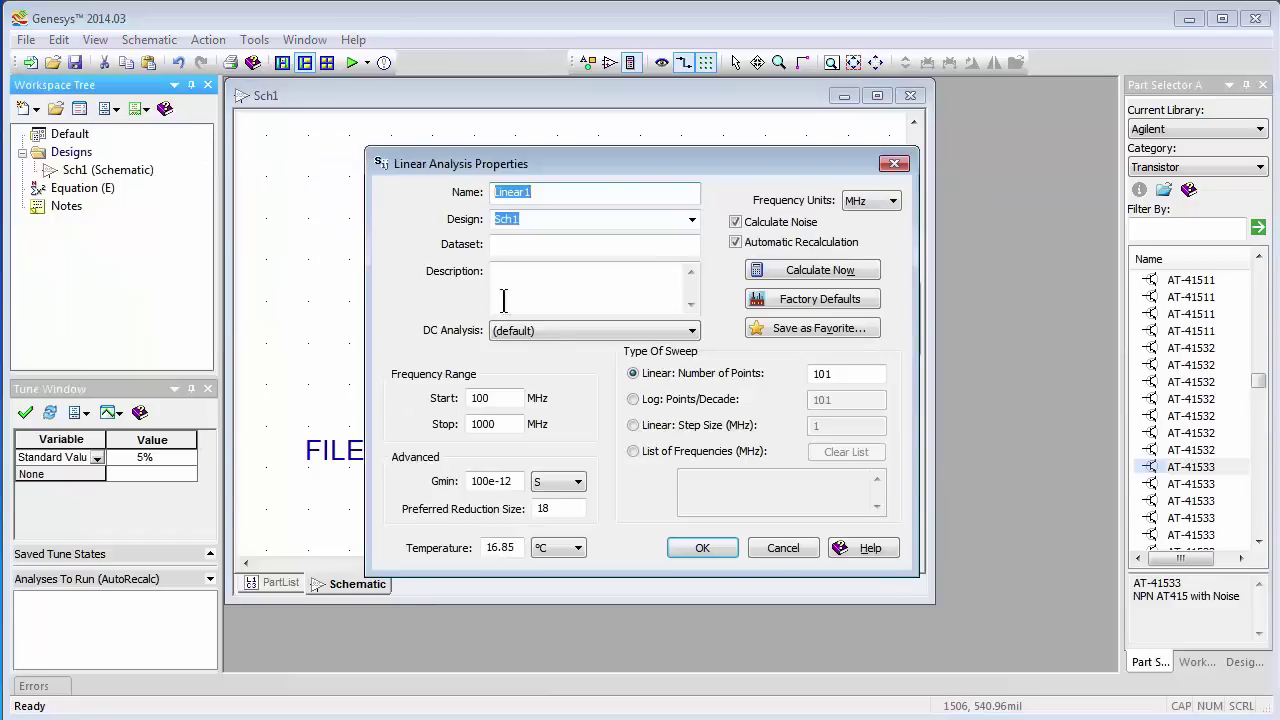
double_click(486, 398)
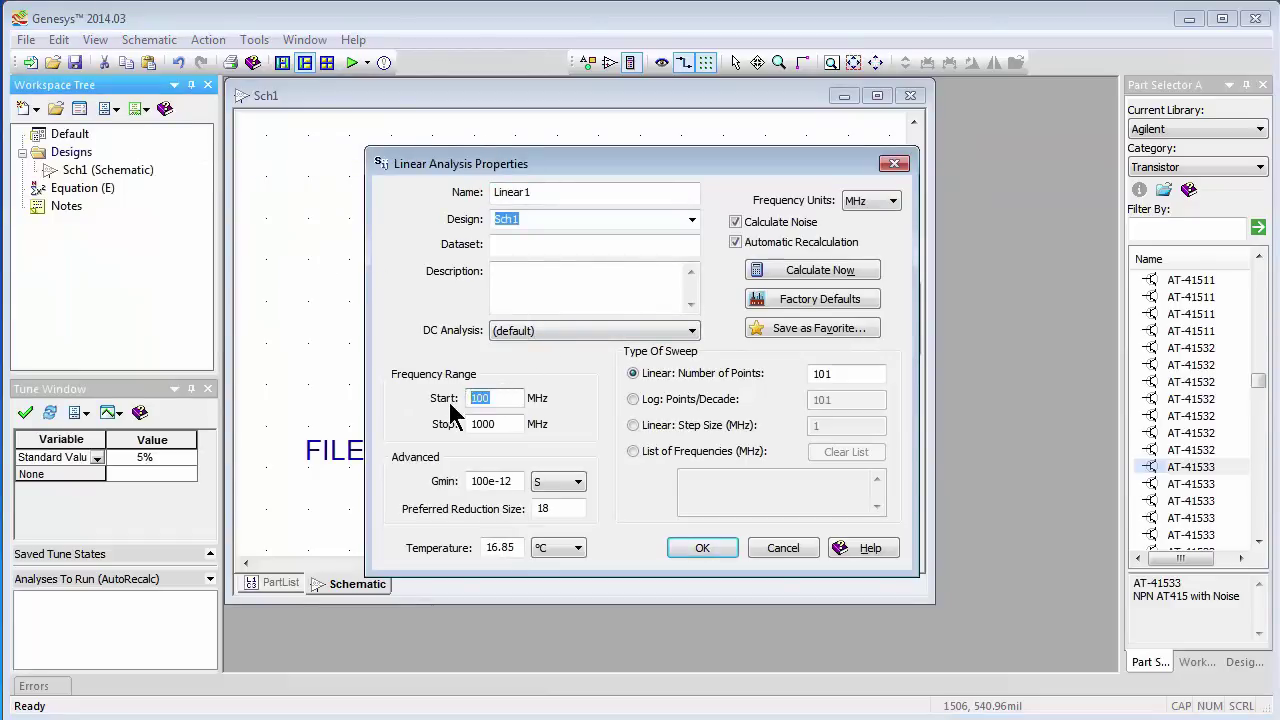
text(1500)
key(Tab)
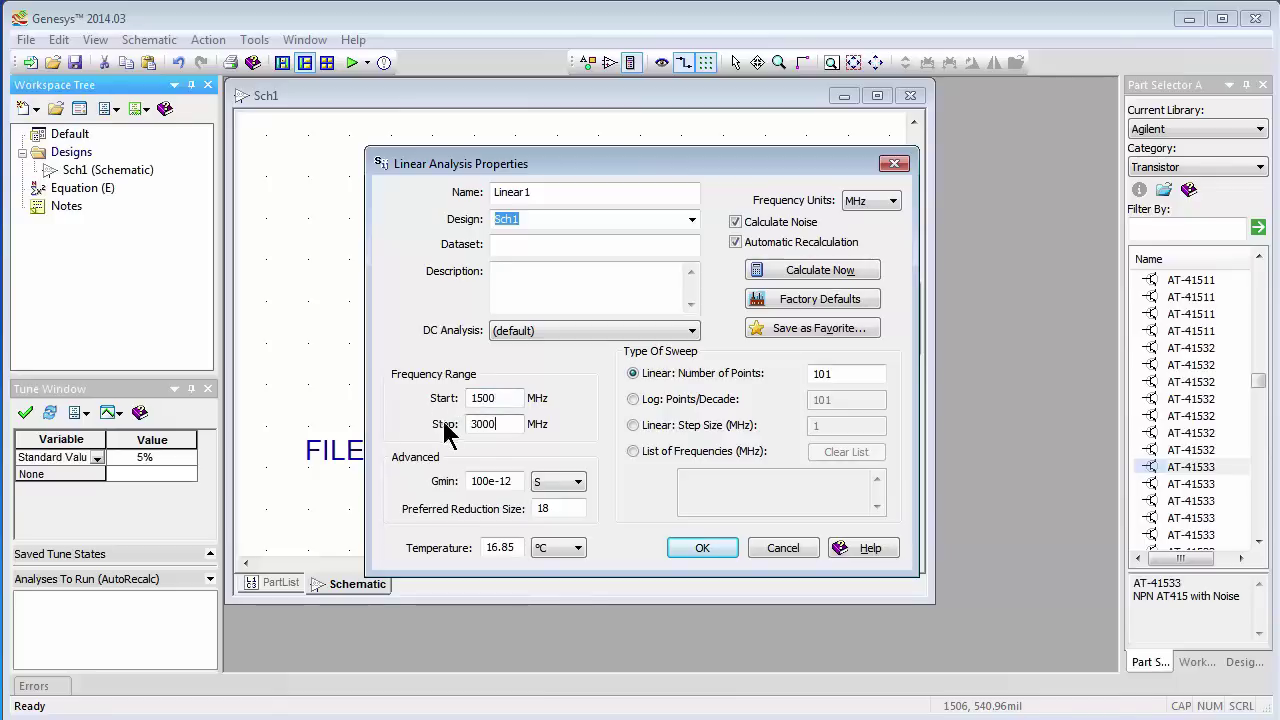
click(699, 551)
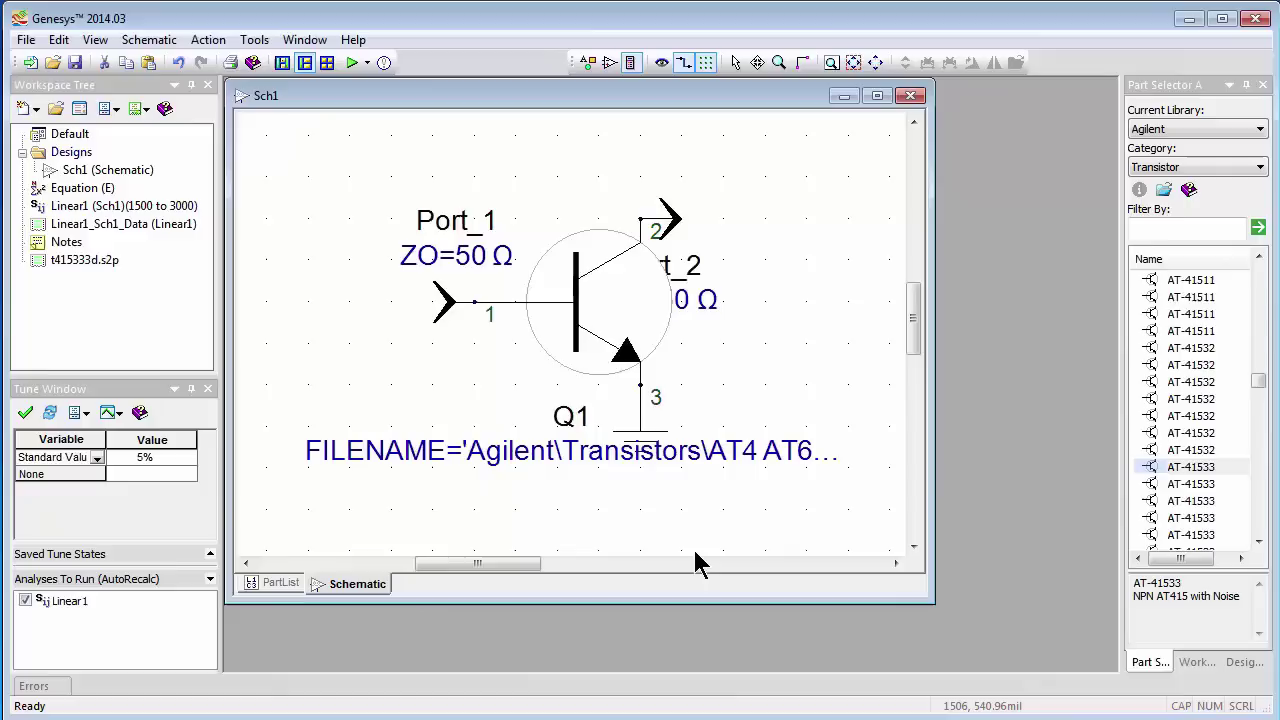
Create a graph of the relevant S-parameters from Port_2
right_click(678, 222)
mouse_move(764, 246)
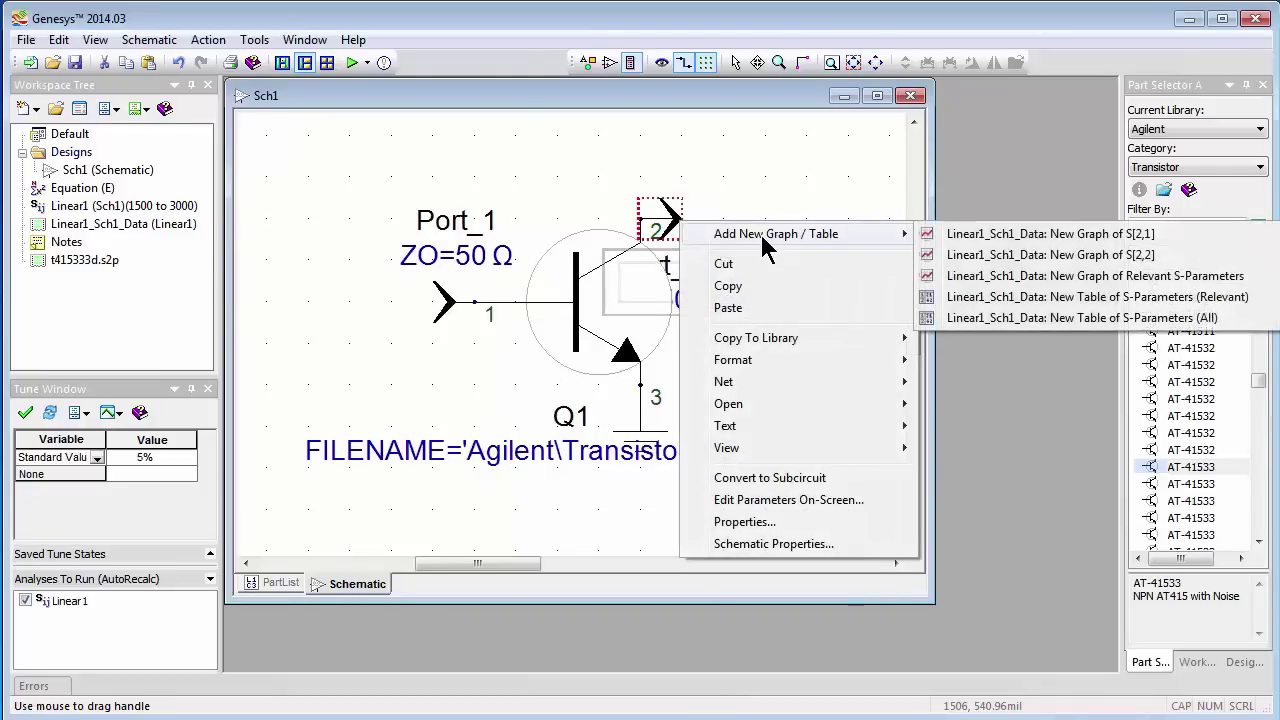
click(1000, 275)
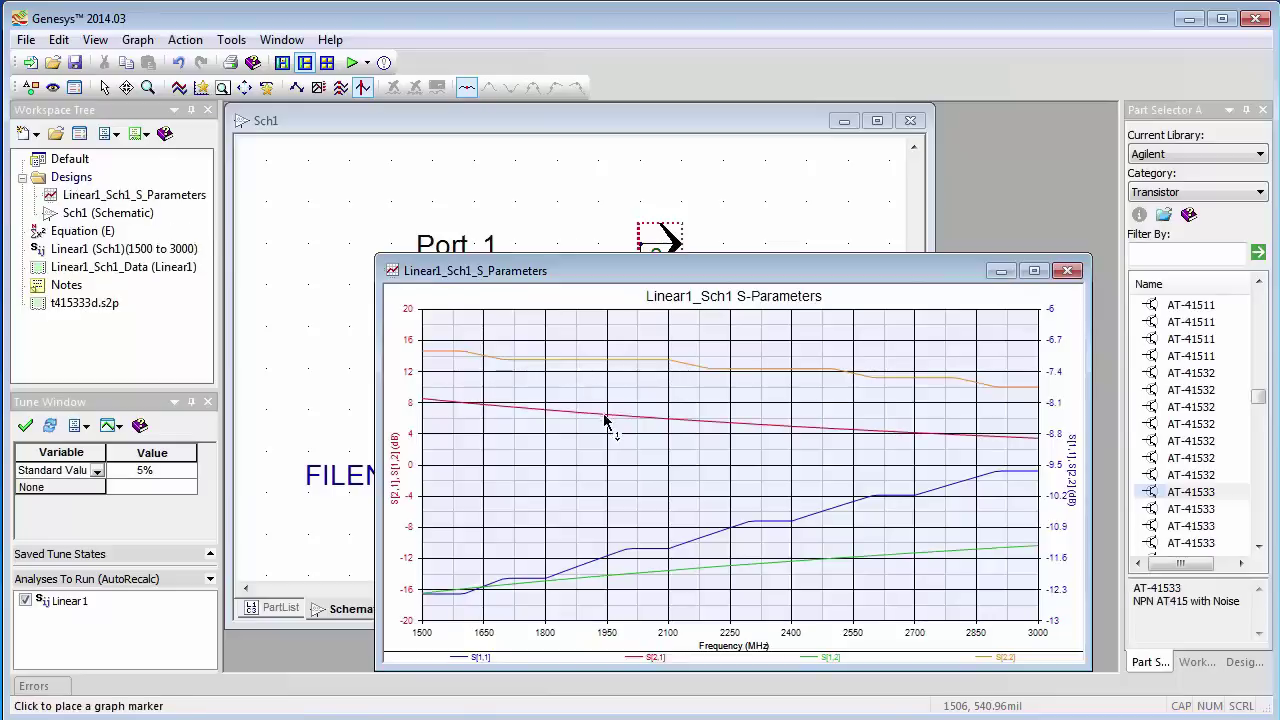
Add the stability factor K and the B1 measure to the graph
mouse_move(634, 424)
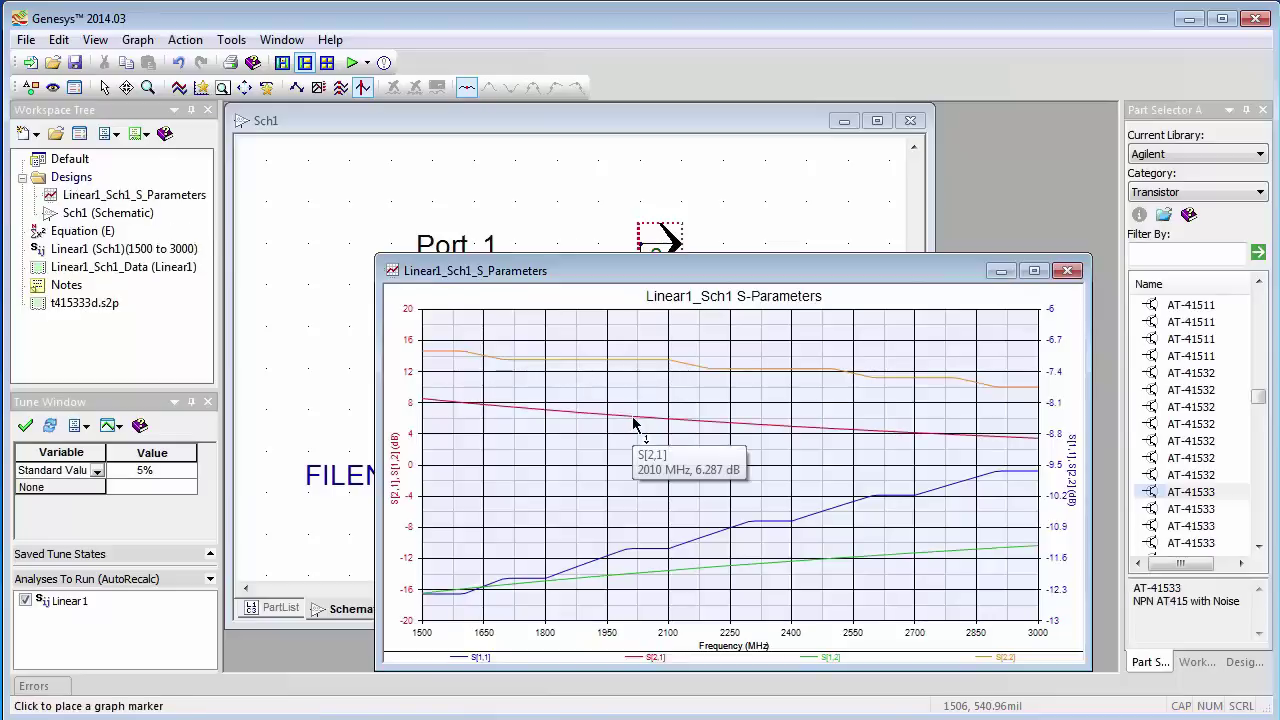
double_click(600, 465)
click(362, 355)
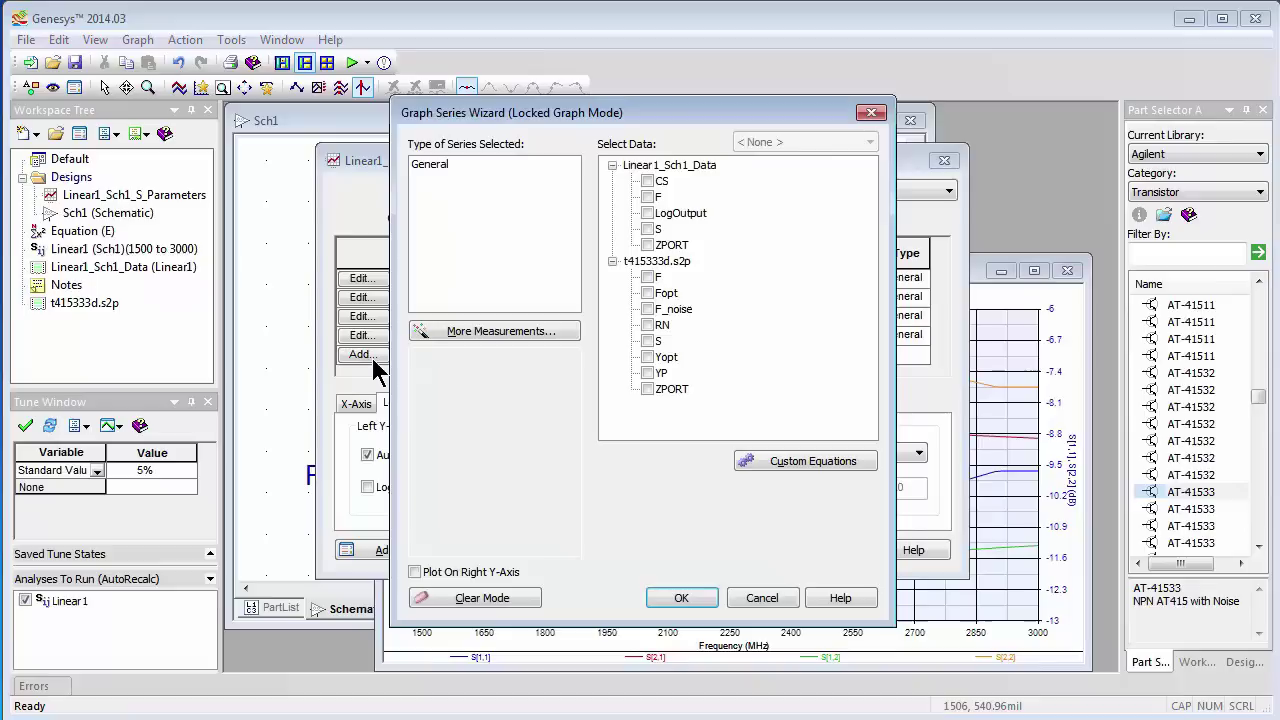
click(463, 338)
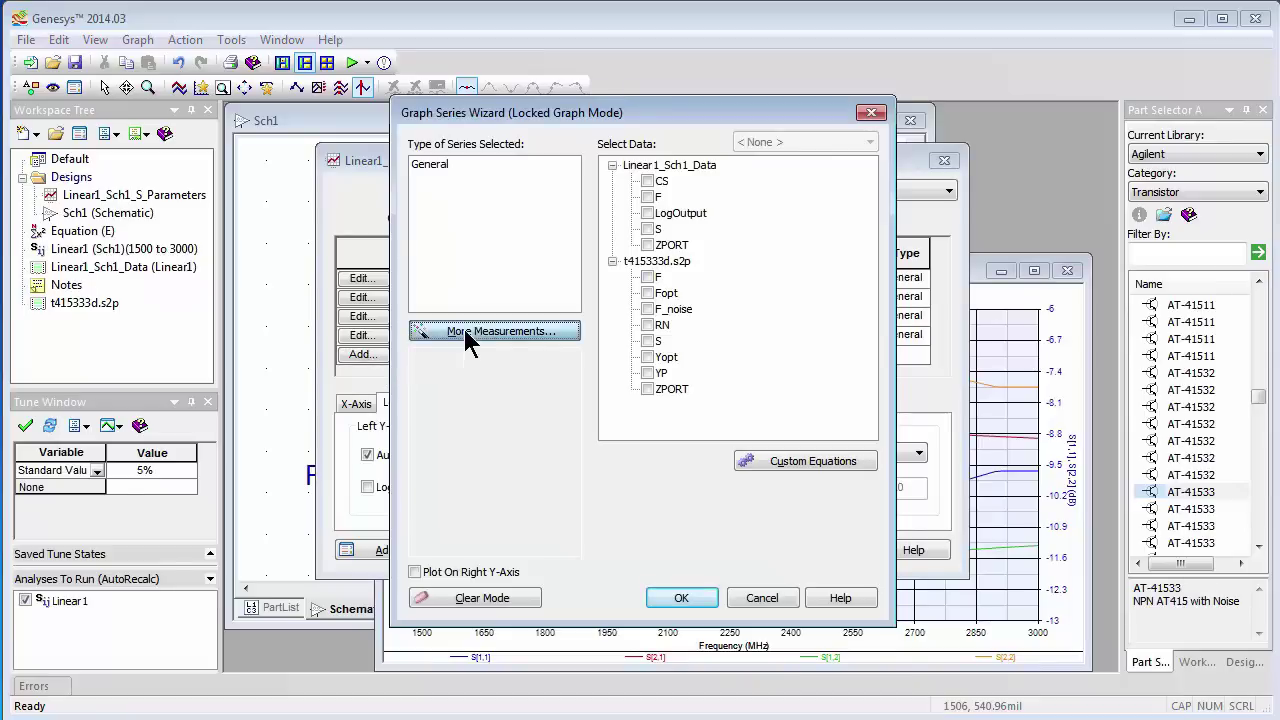
click(410, 466)
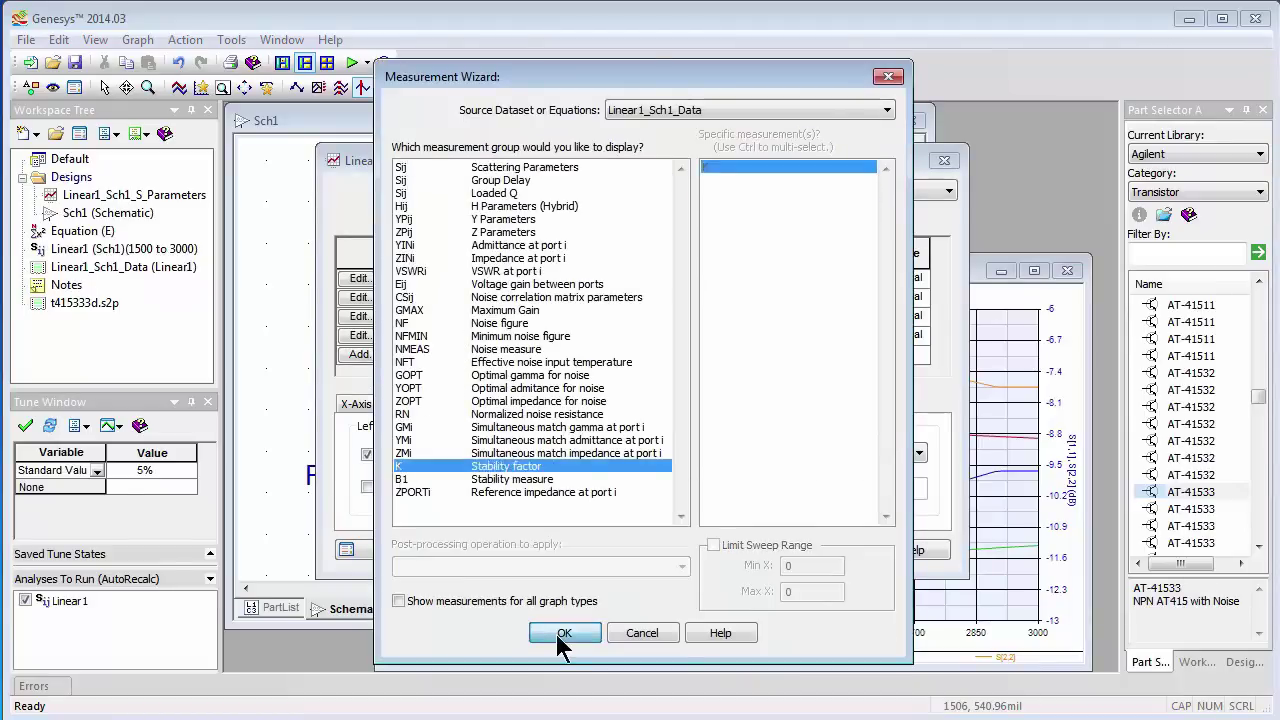
click(556, 634)
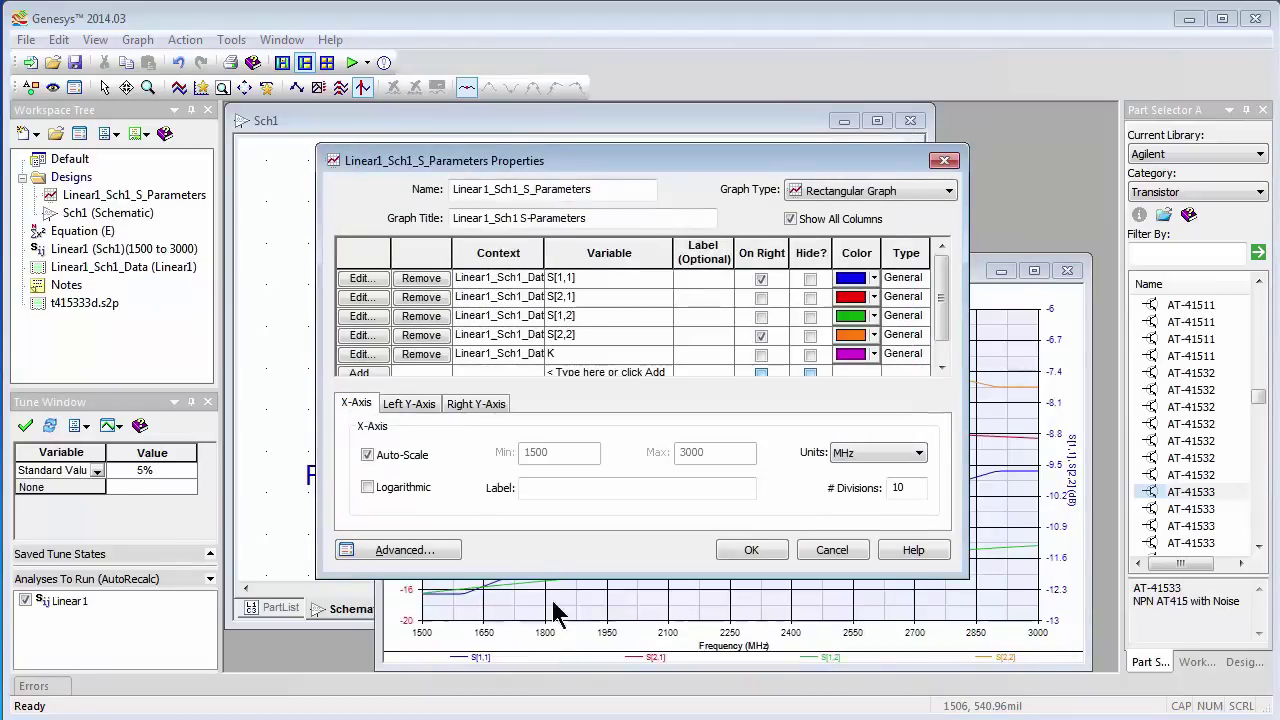
click(366, 372)
click(494, 331)
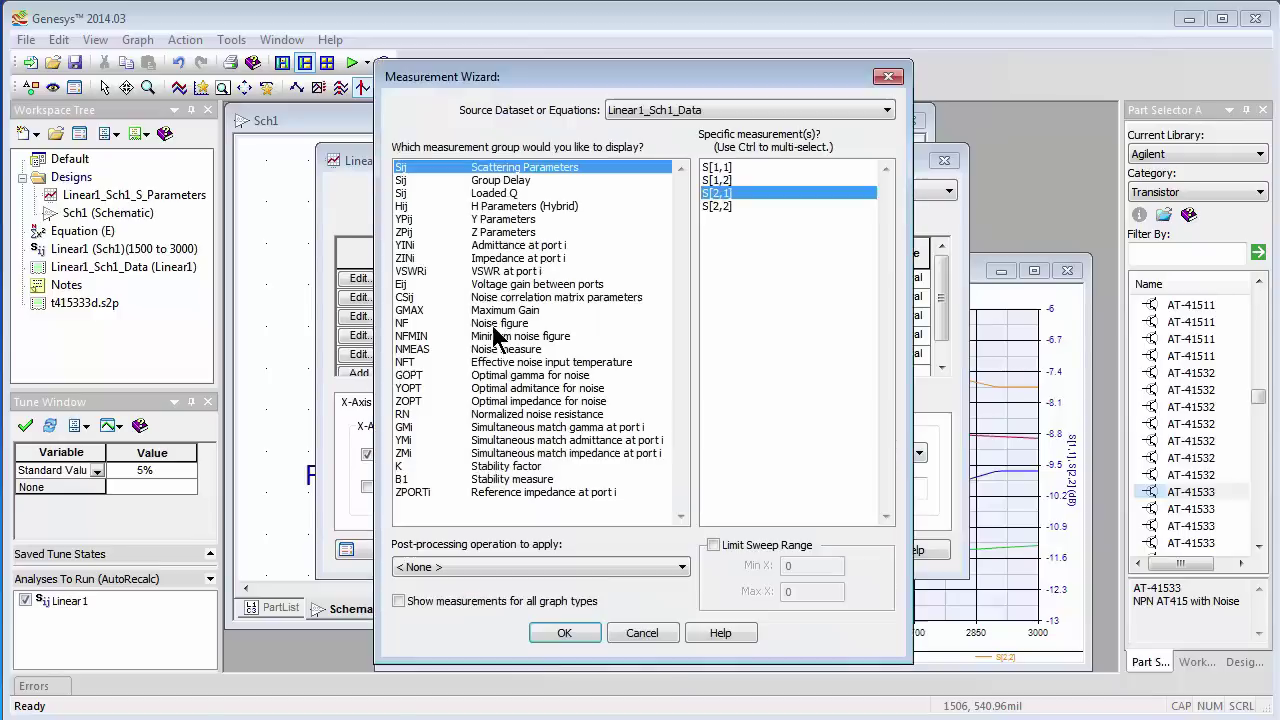
click(414, 480)
click(556, 634)
Hide the S[2,1], S[1,2] and S[2,2] traces, leaving only K and B1
click(810, 279)
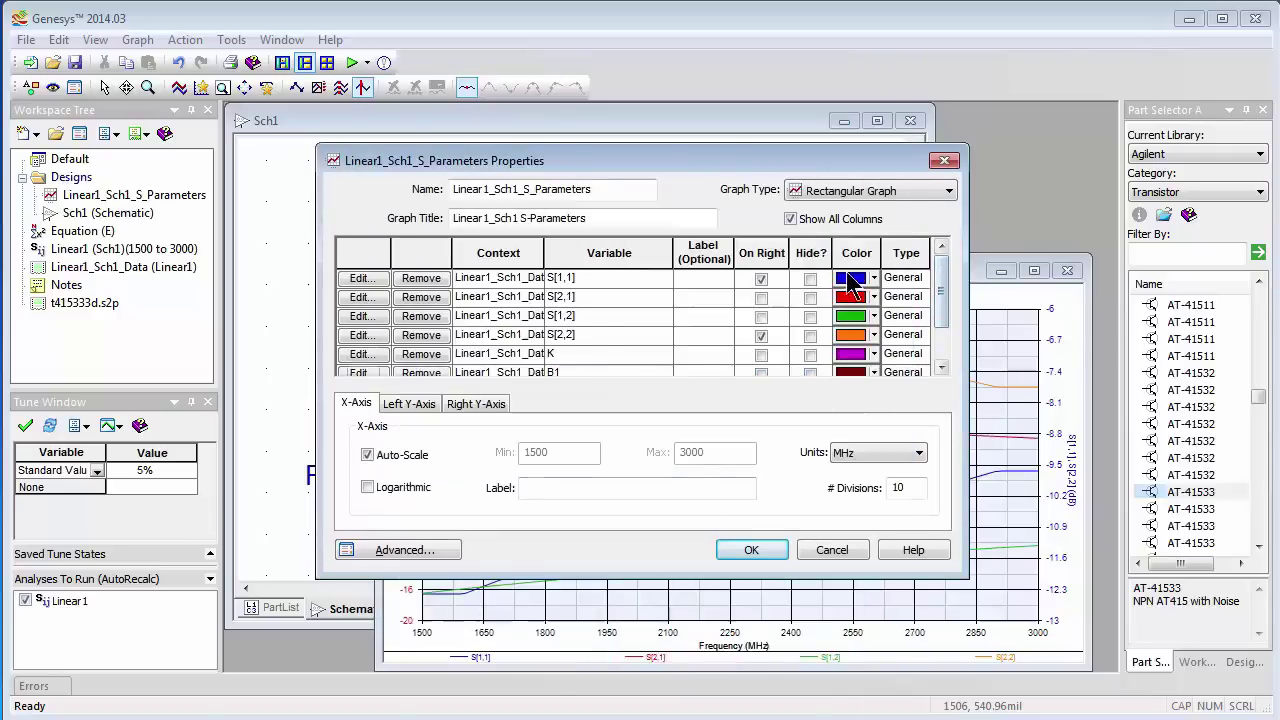
click(810, 298)
click(810, 316)
click(751, 550)
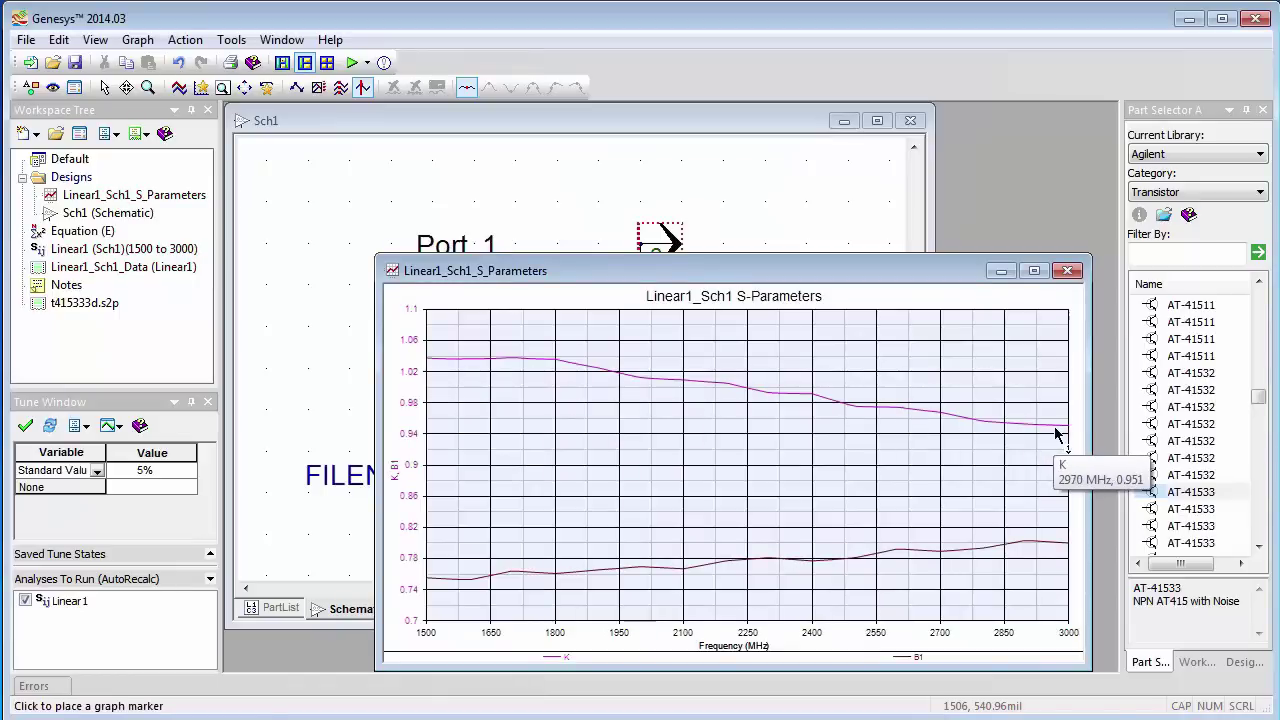
Add resistor R1 fed by a 5 V DC source, with R1 set to 470 Ω
click(790, 230)
scroll(911, 306, up, 5)
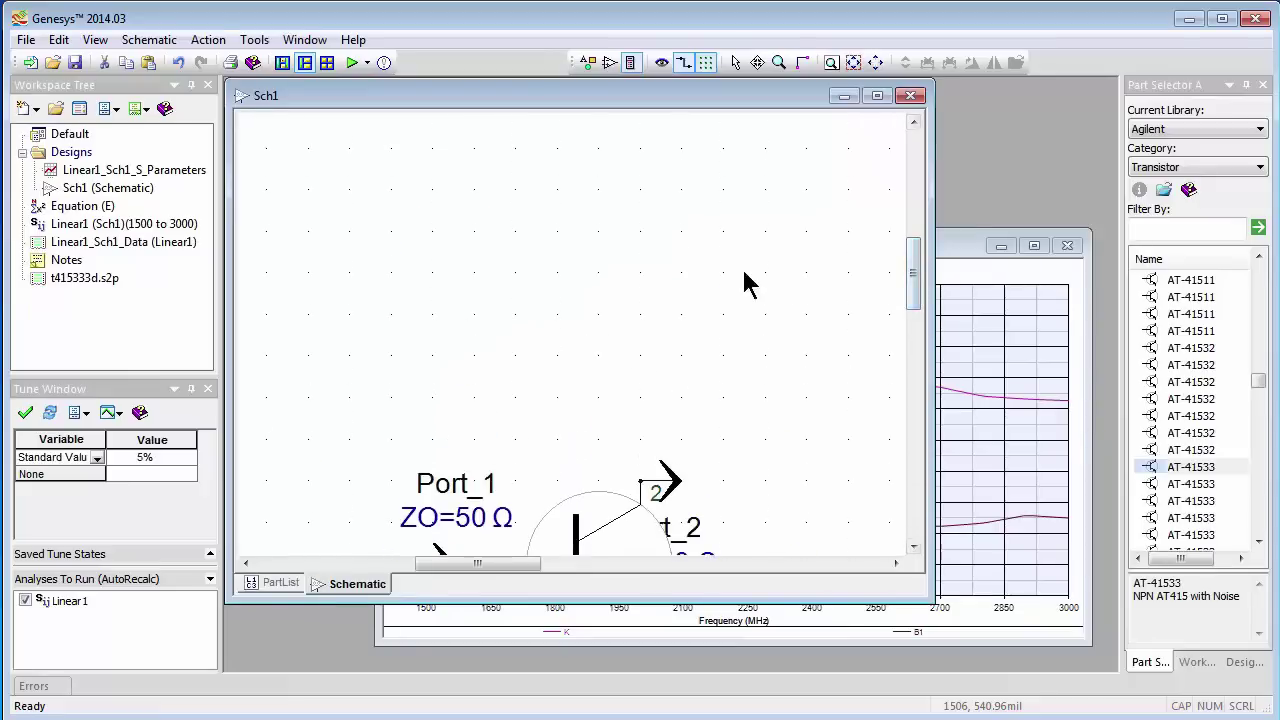
key(r)
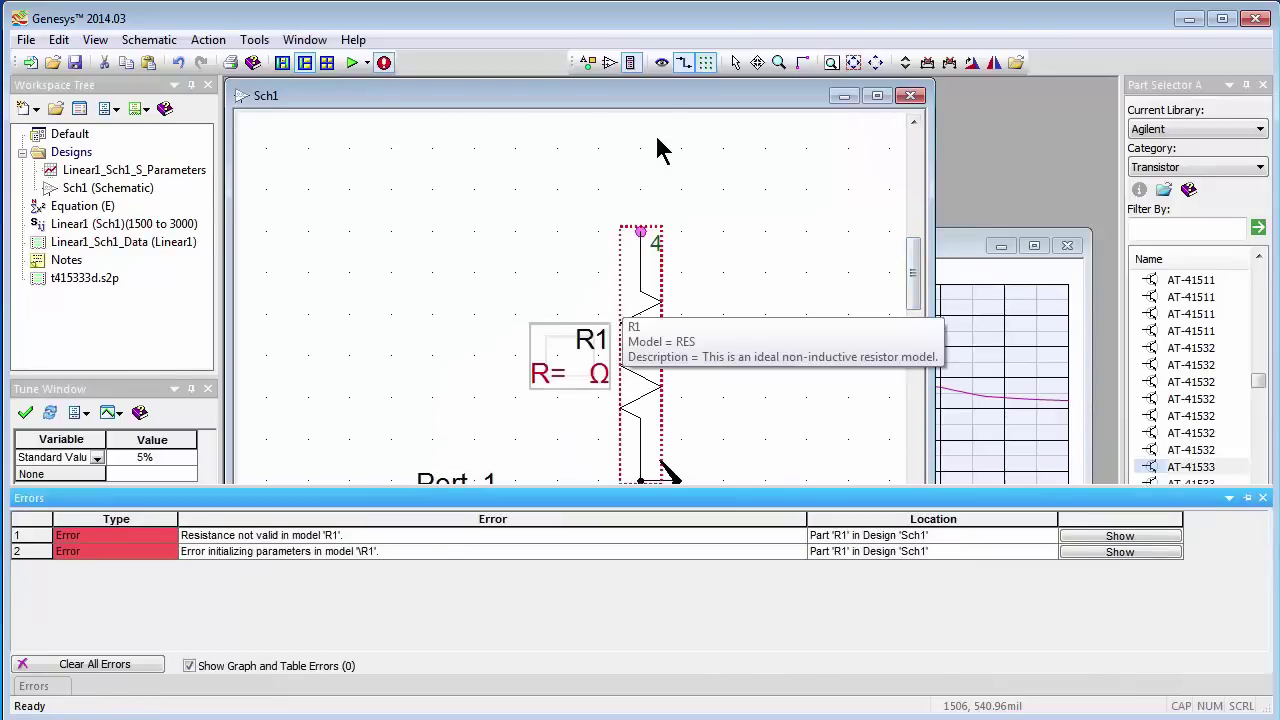
key(v)
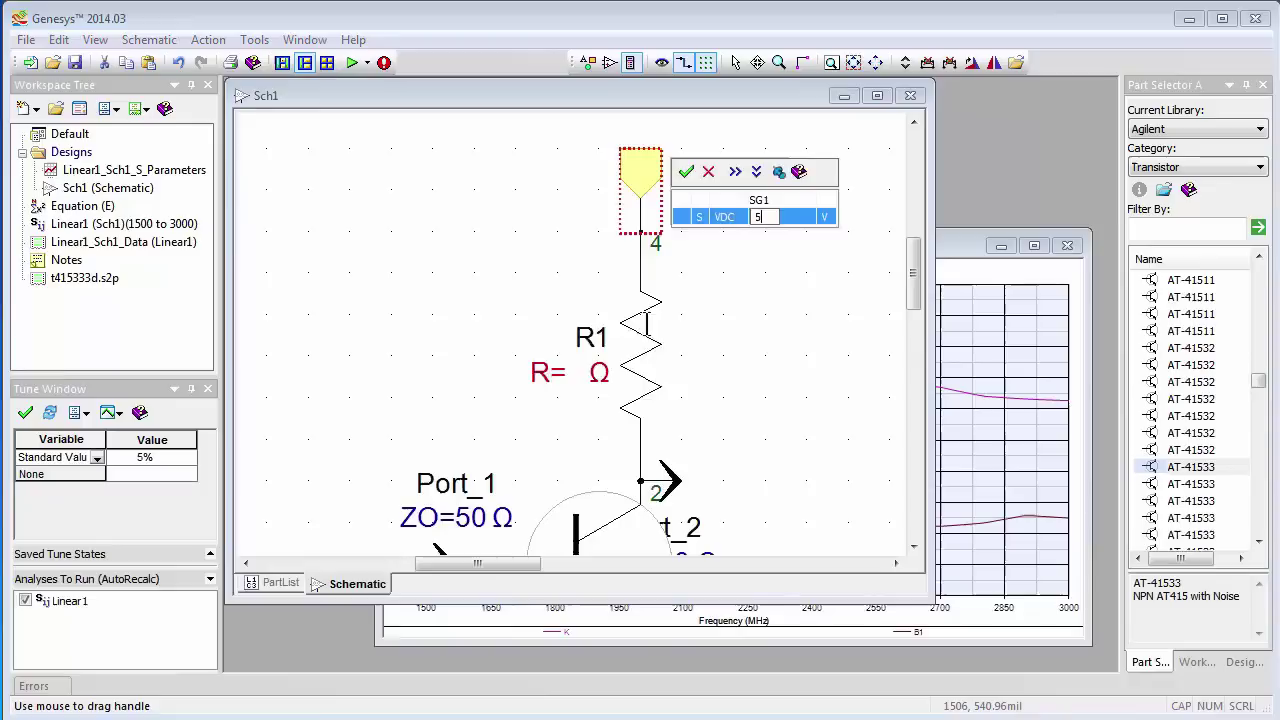
key(Return)
text(470)
key(Return)
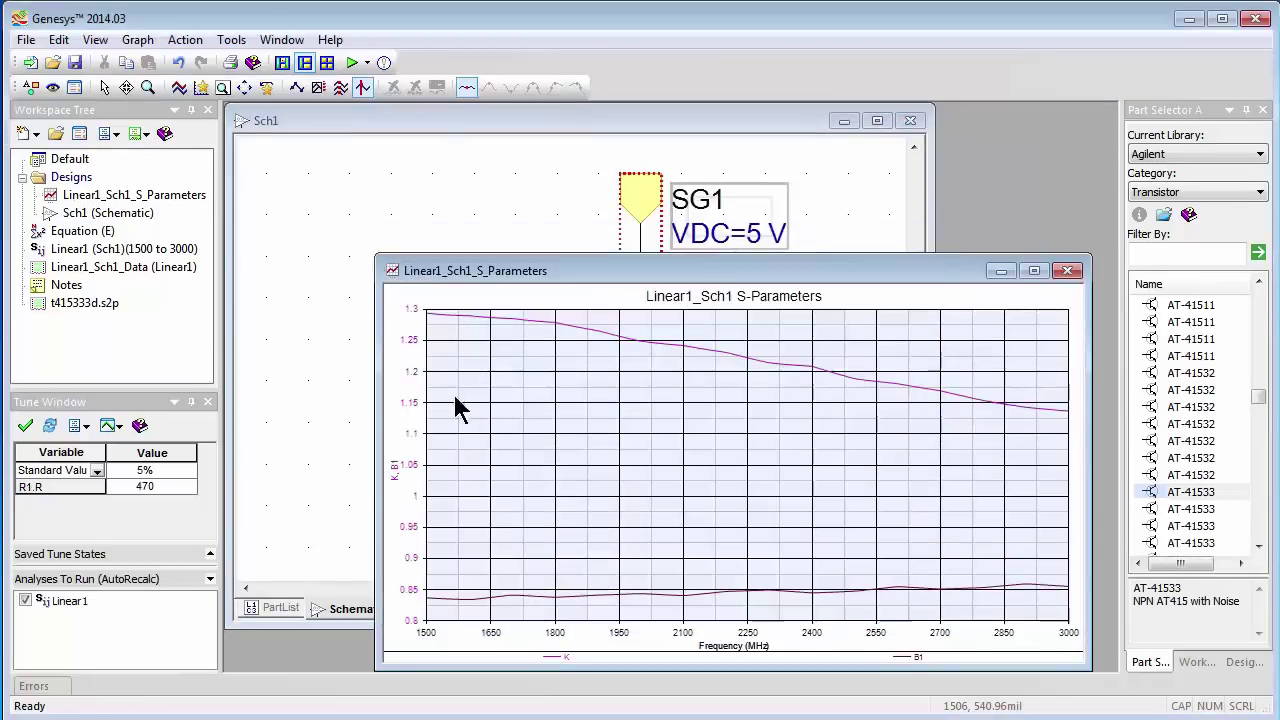
Tune R1's resistance up to 1200 Ω while watching K, then close the S-parameter graph
click(187, 489)
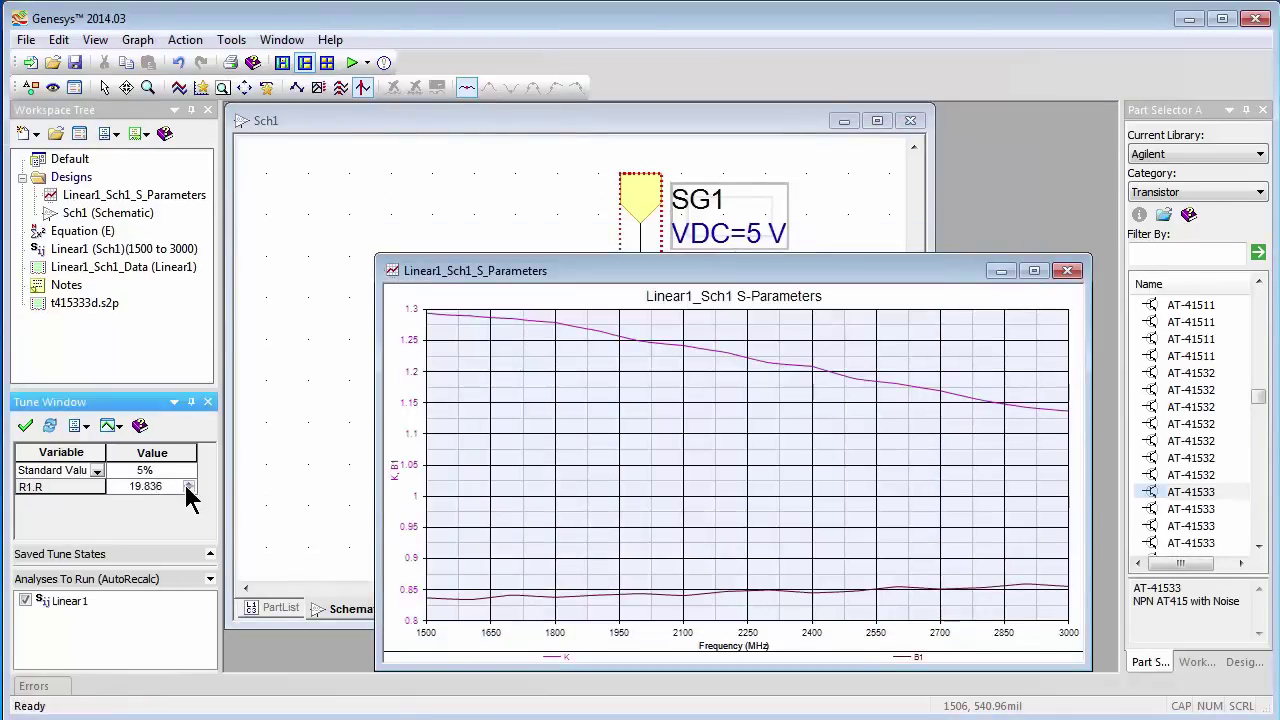
text(320)
key(Return)
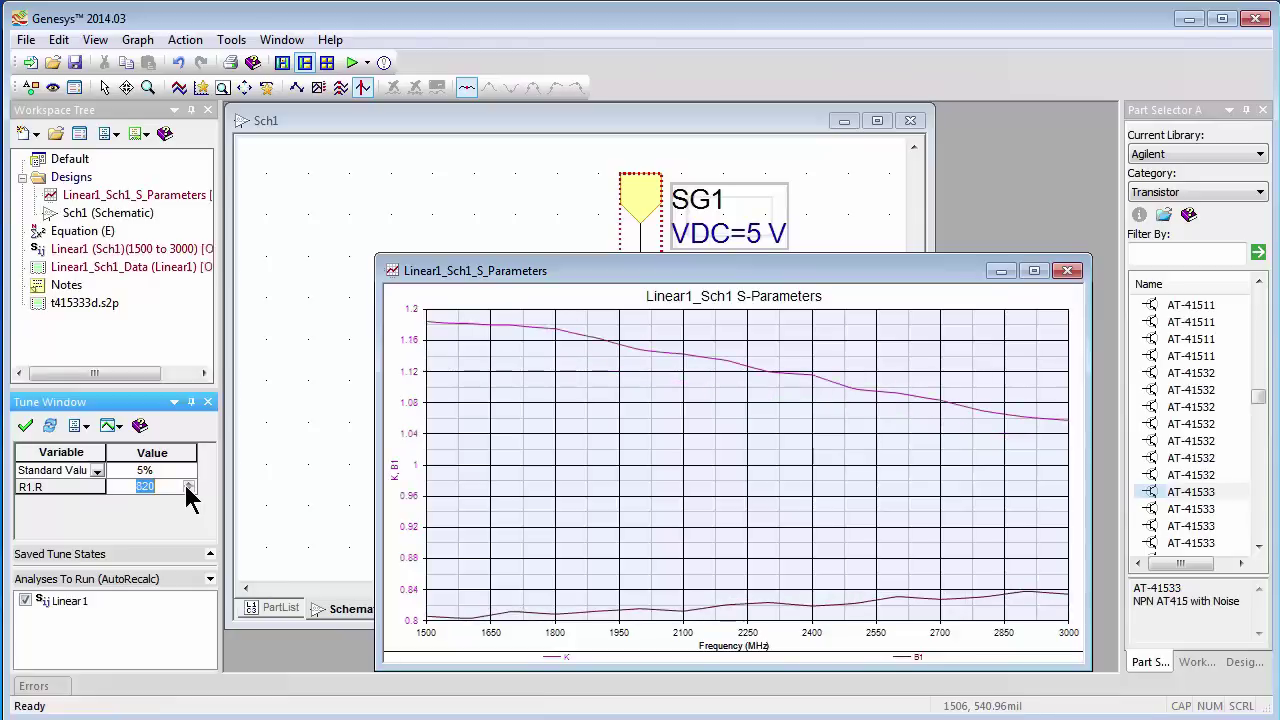
drag(189, 484, 189, 490)
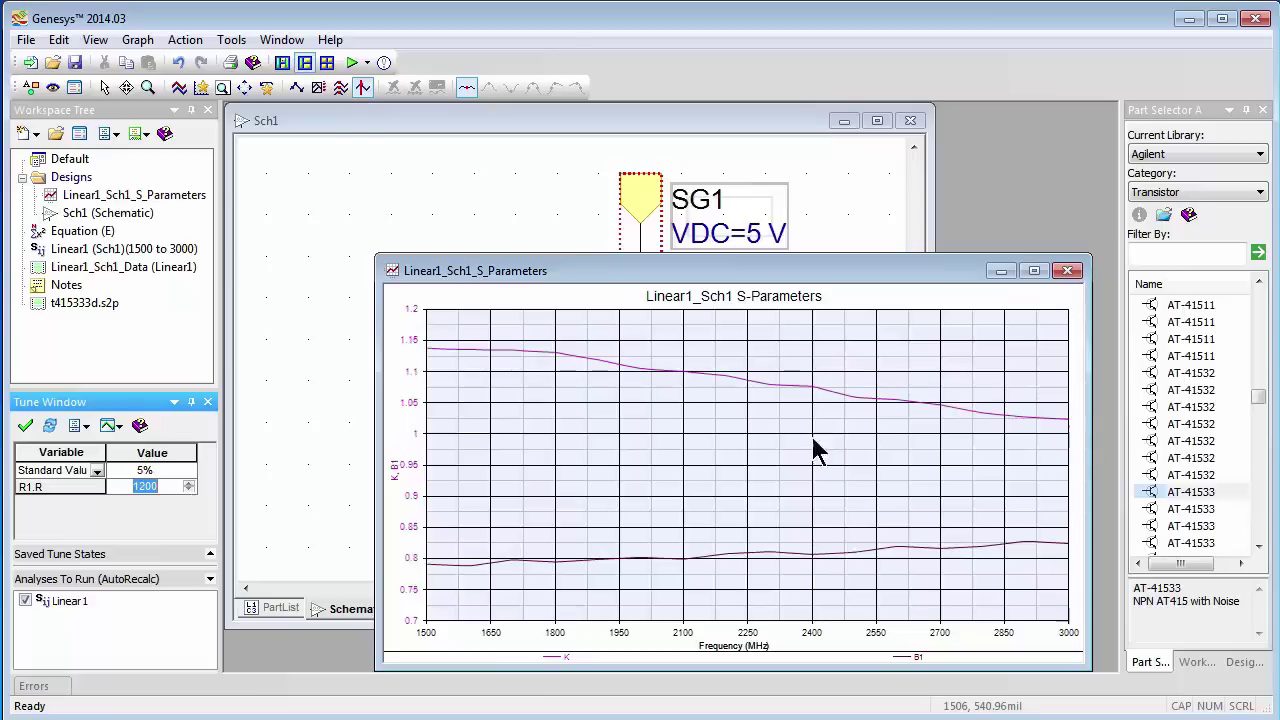
click(285, 448)
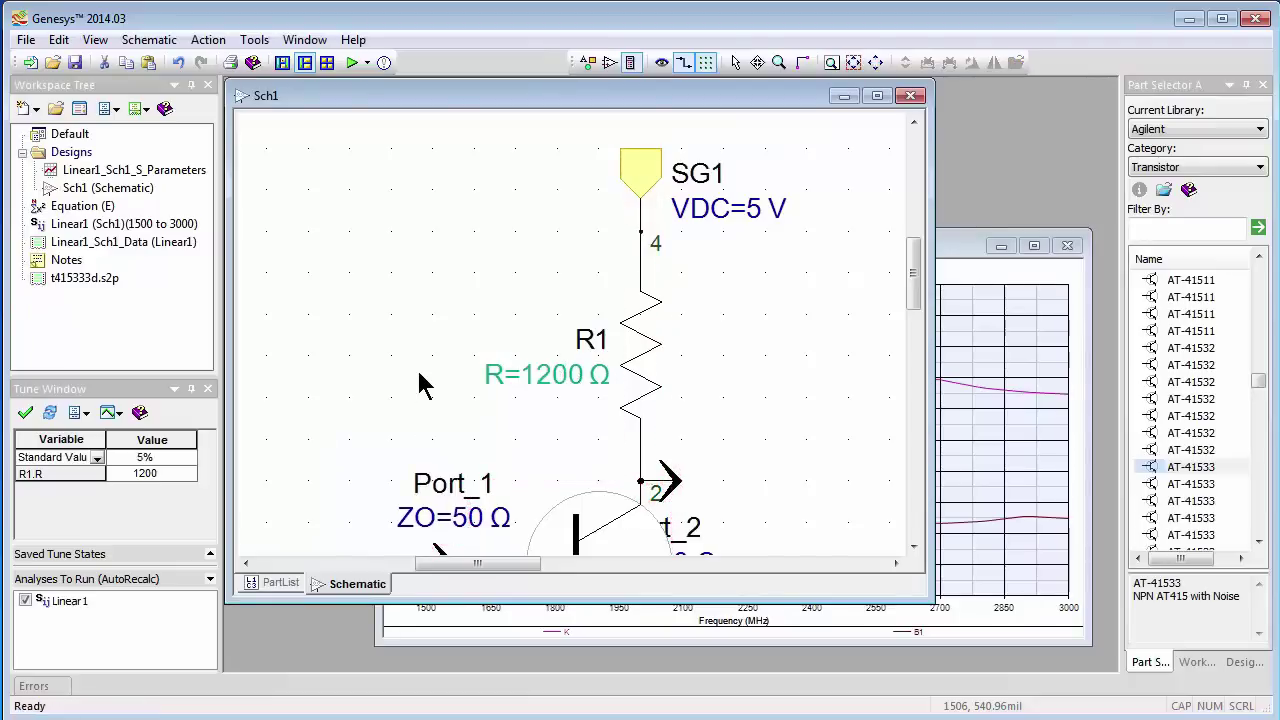
double_click(548, 373)
click(443, 391)
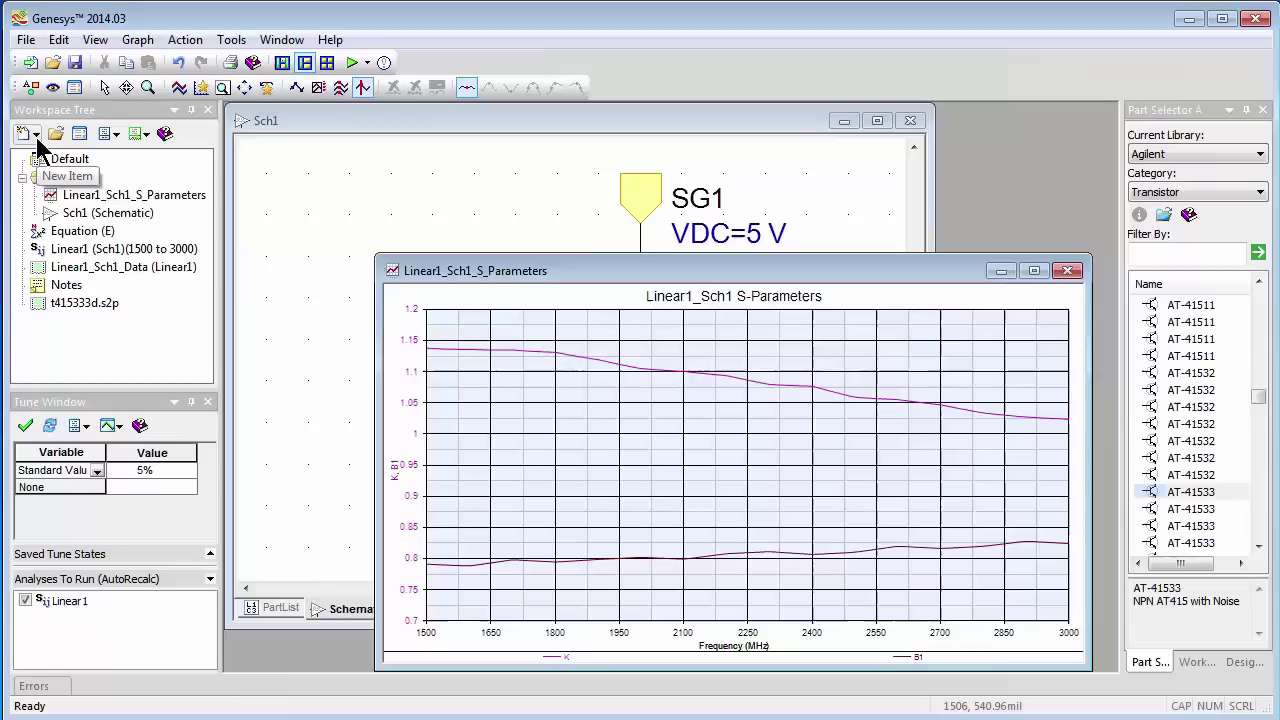
click(1066, 272)
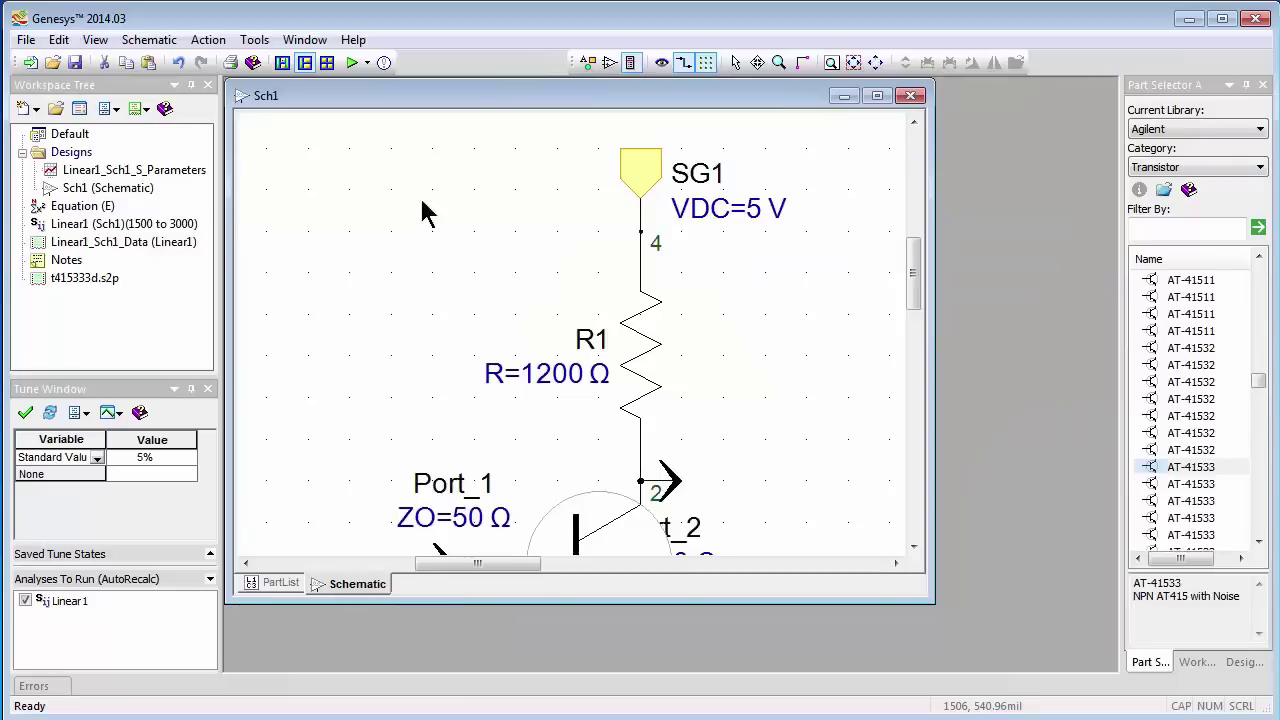
click(35, 110)
Create impedance match Match1 and set its High Frequency Limit to 5
mouse_move(140, 222)
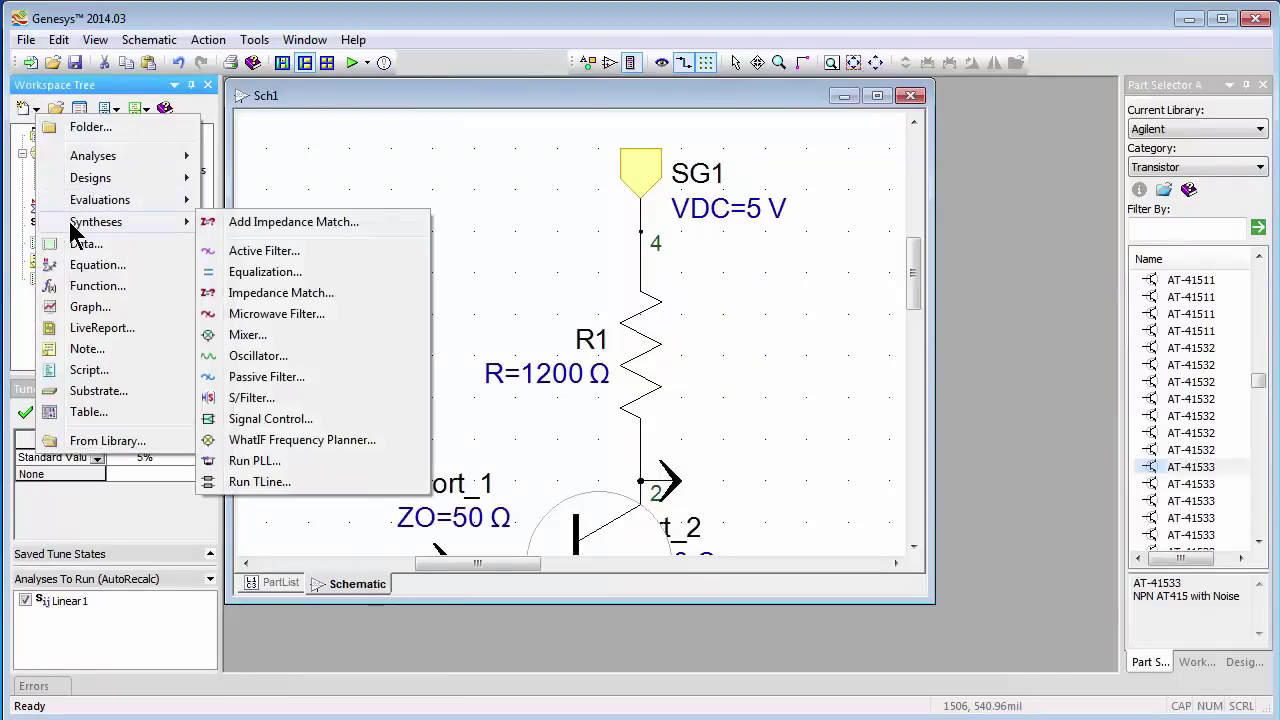
click(282, 293)
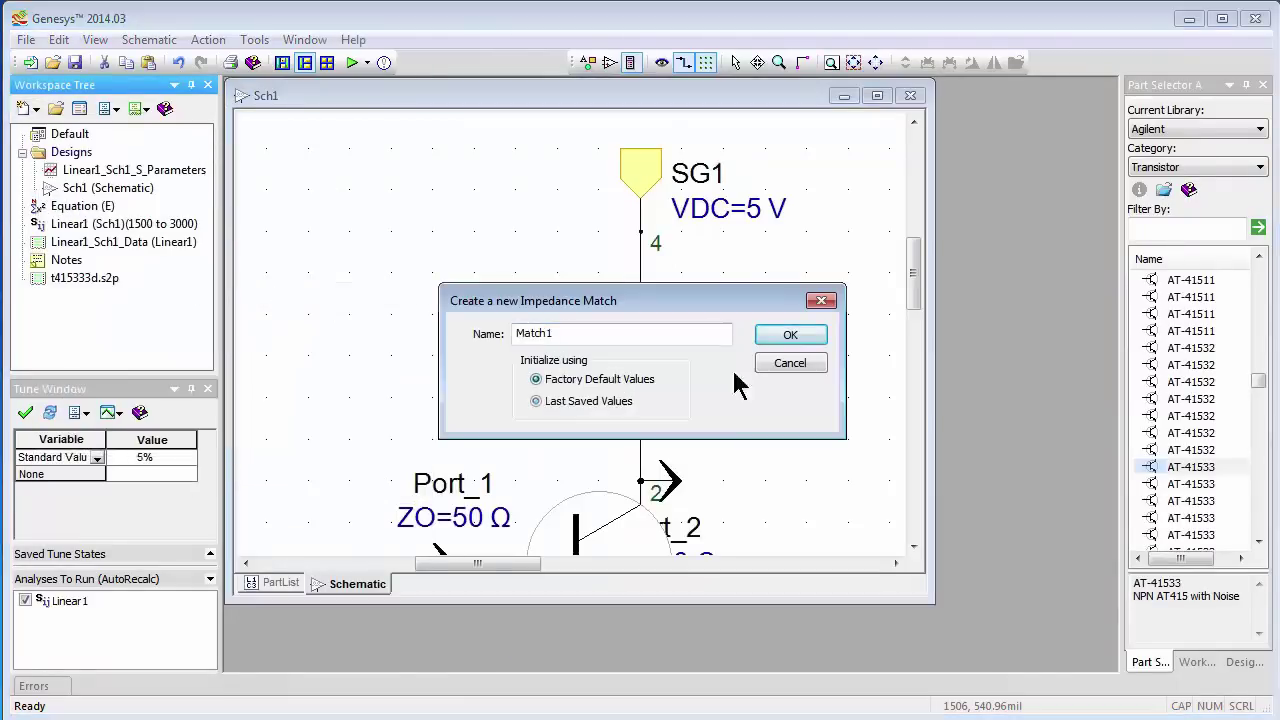
click(790, 335)
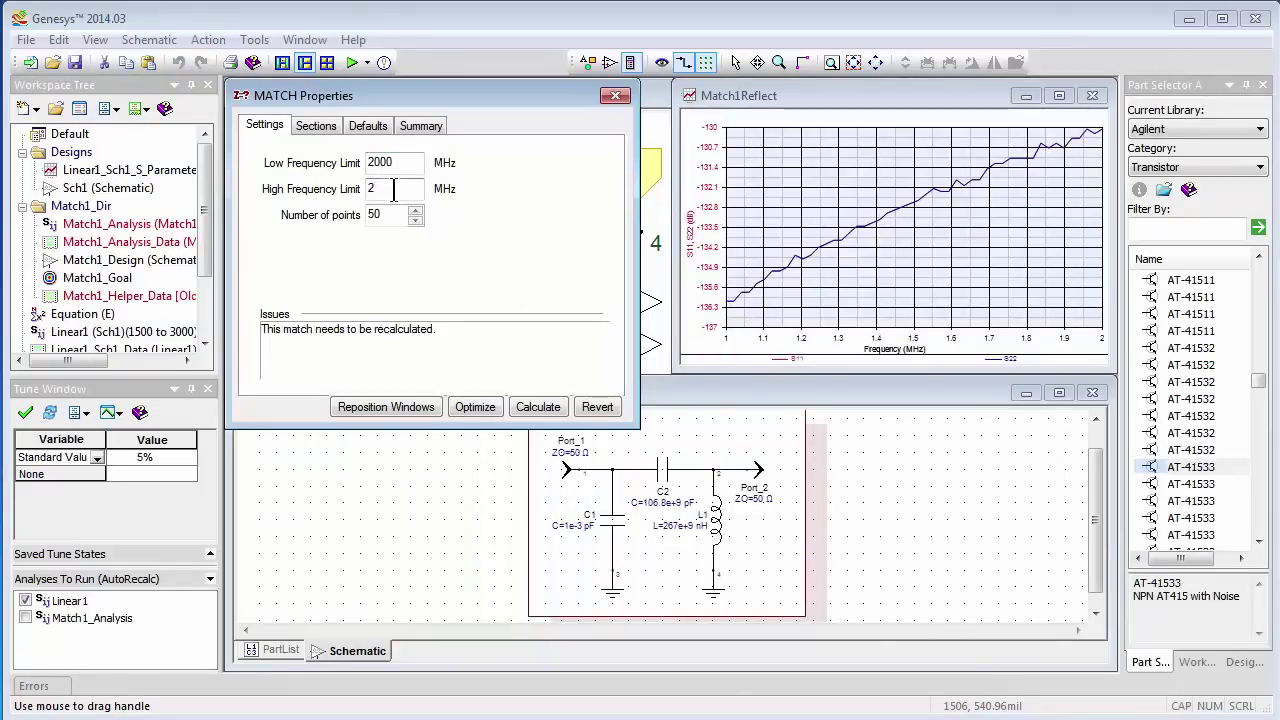
text(500)
Build the section chain: LC Pi, the Sch1 design as device, then a second LC Pi
click(314, 128)
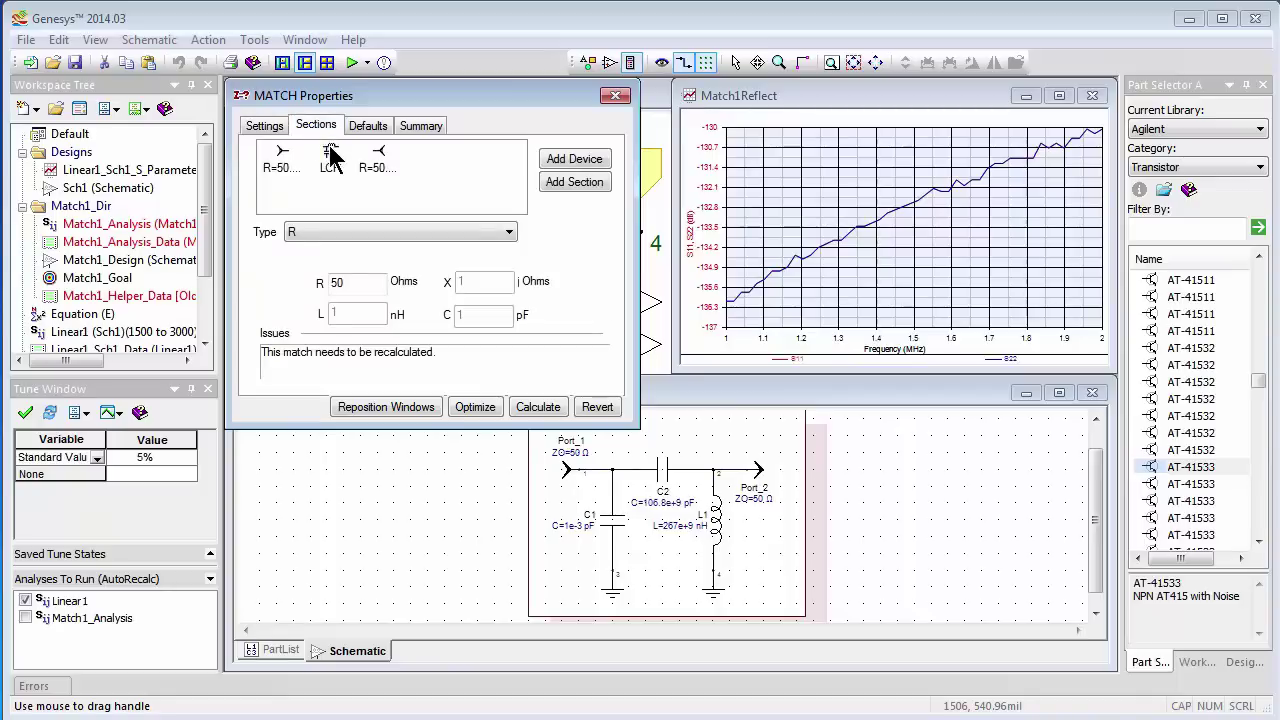
click(334, 158)
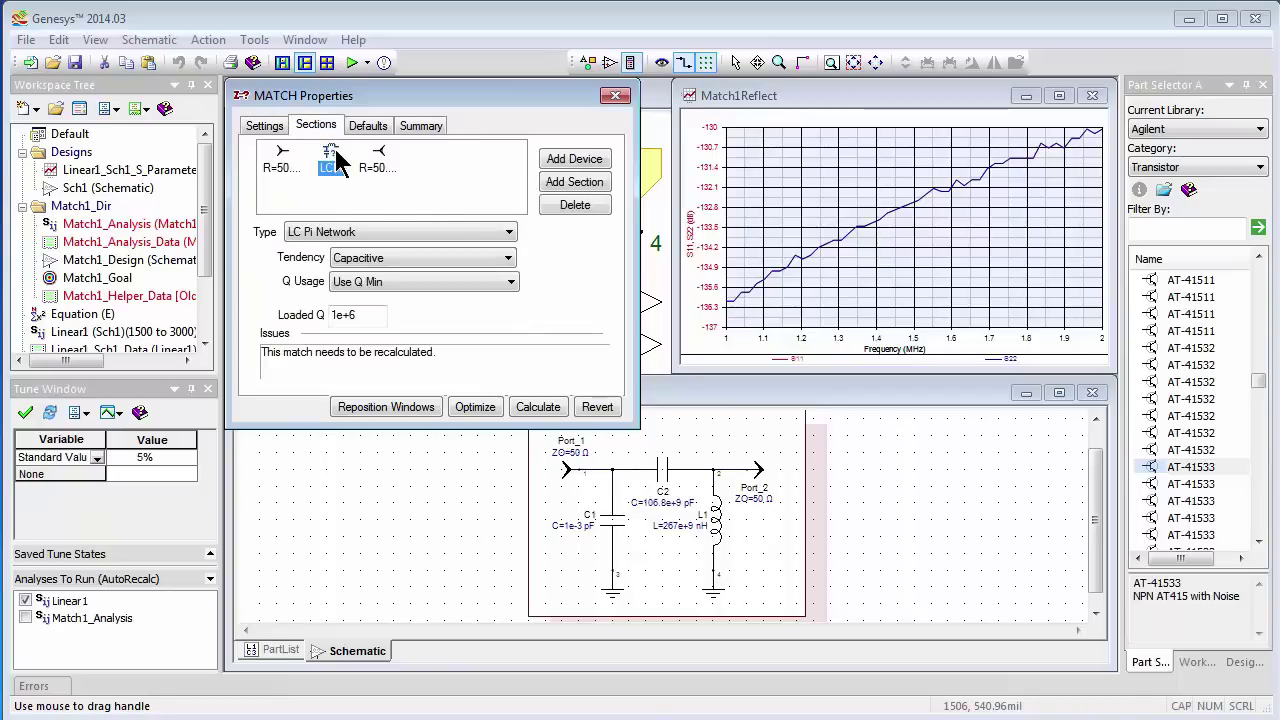
click(562, 168)
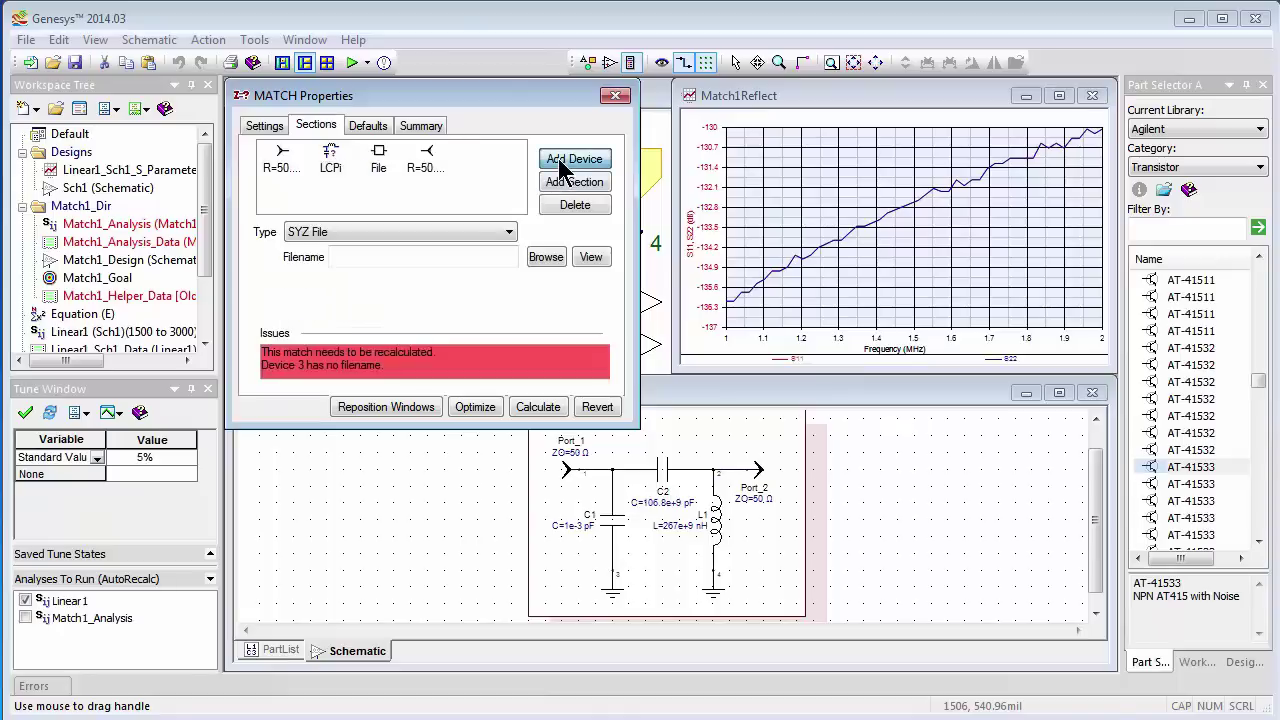
click(473, 238)
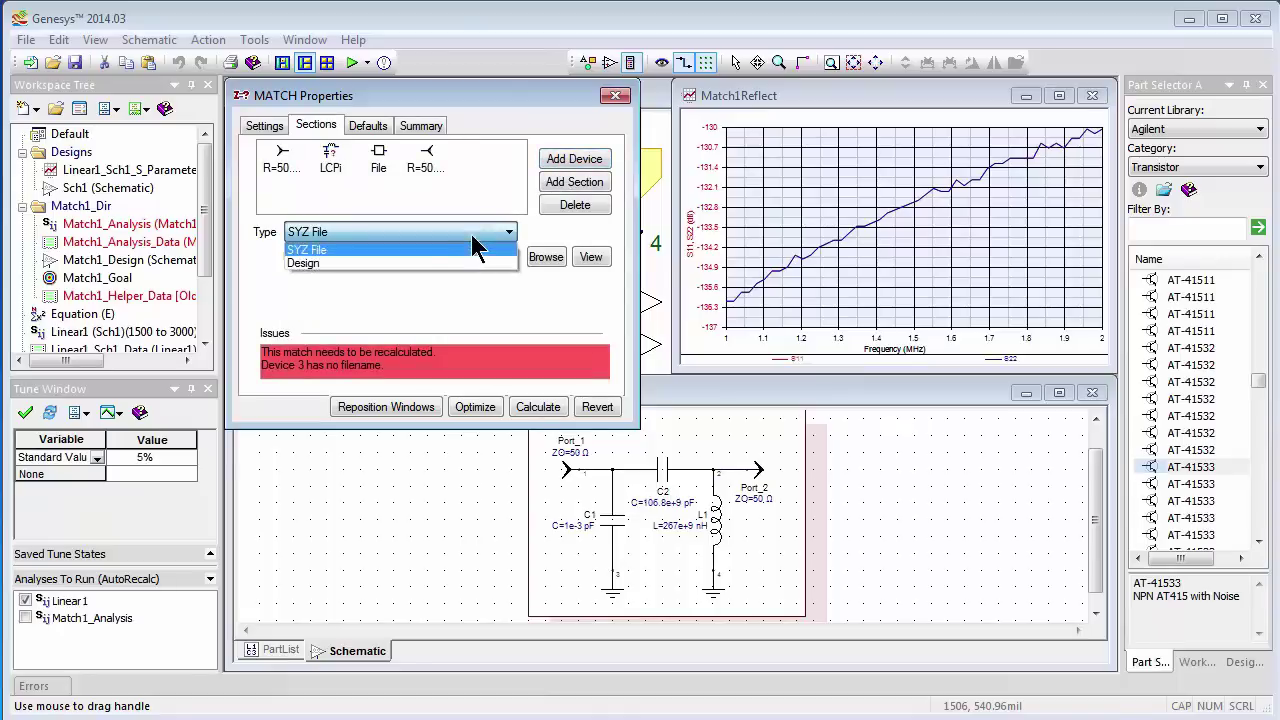
click(374, 263)
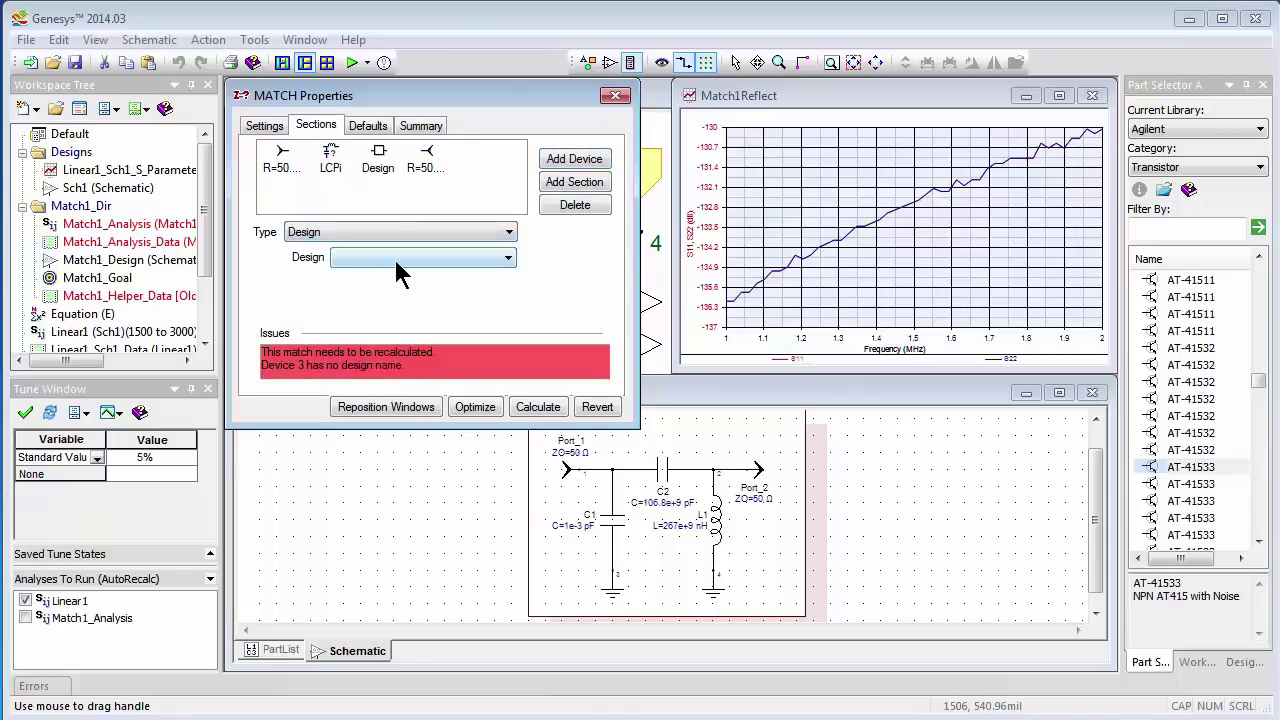
click(395, 262)
click(387, 277)
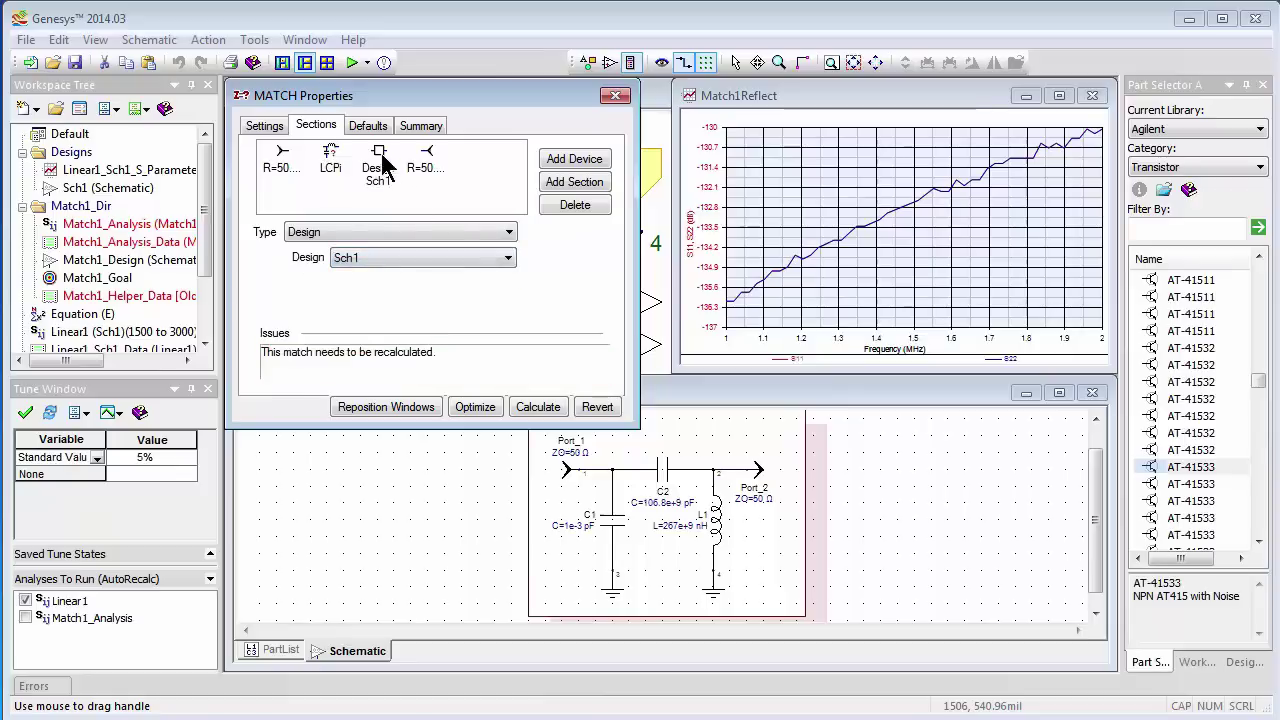
click(383, 166)
click(568, 186)
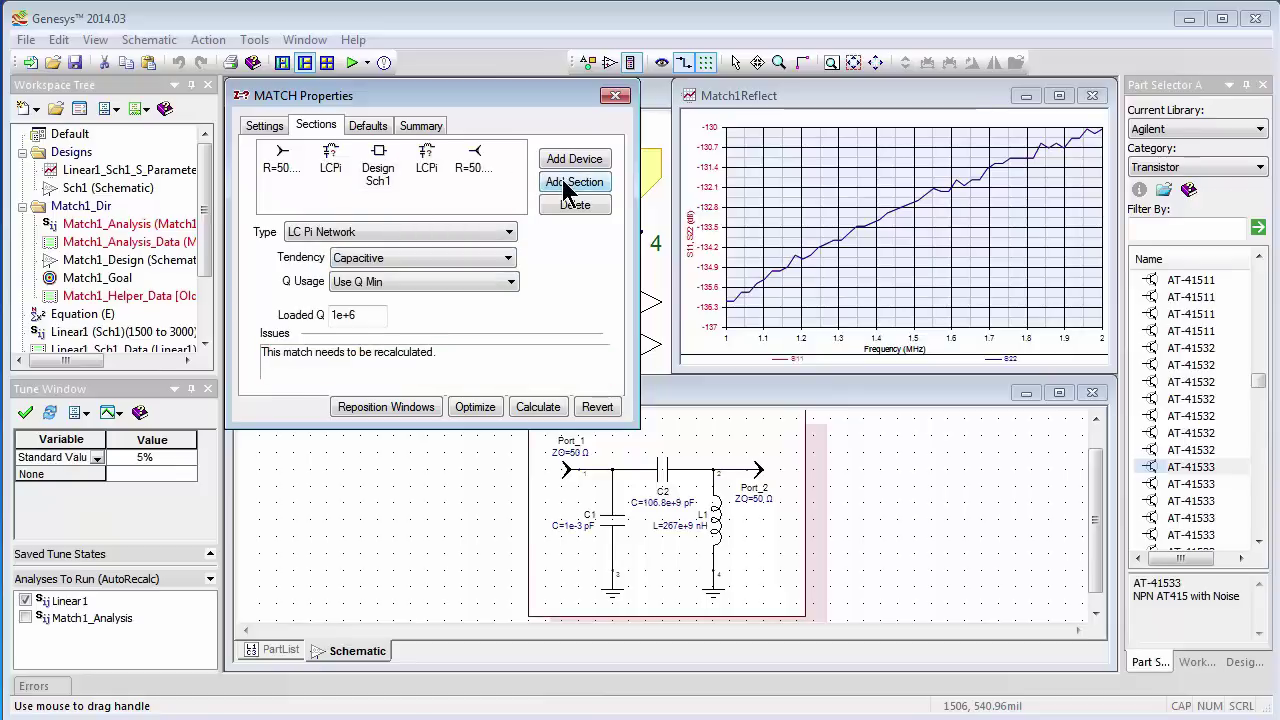
Calculate Match1, set db(S11) and db(S22) targets to -15 dB, and optimize to error 17.7988
click(537, 406)
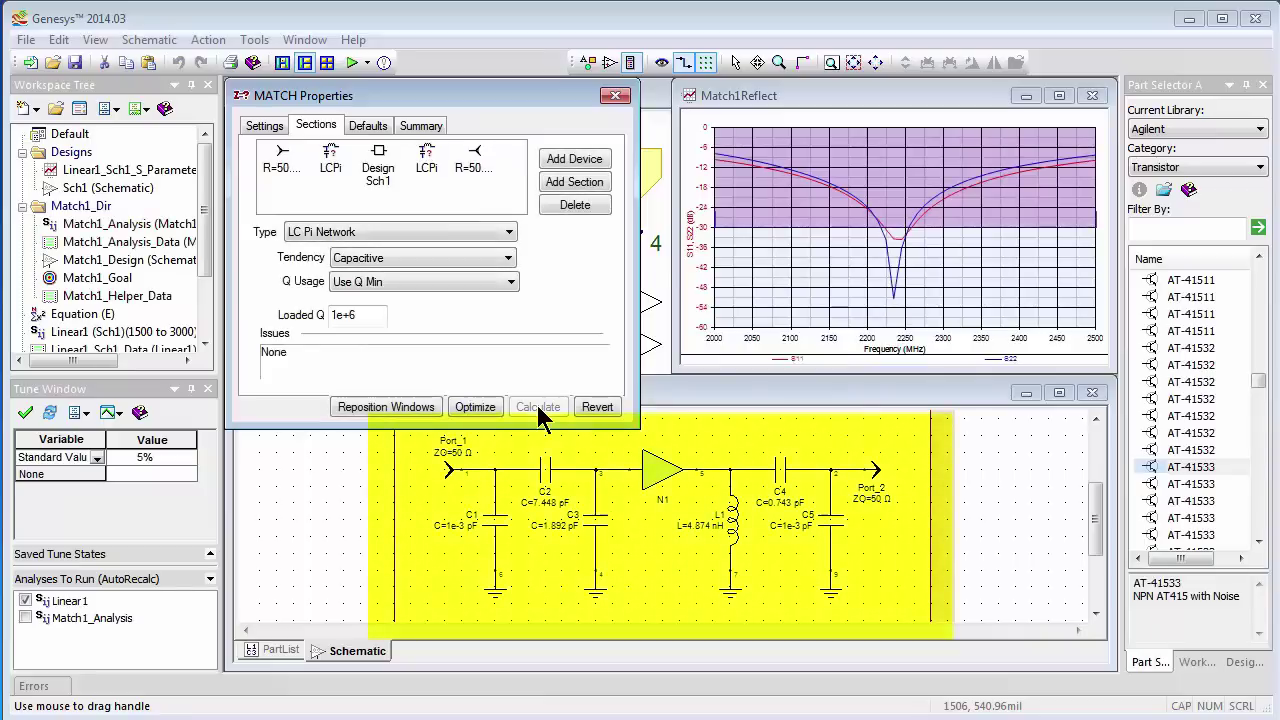
click(903, 270)
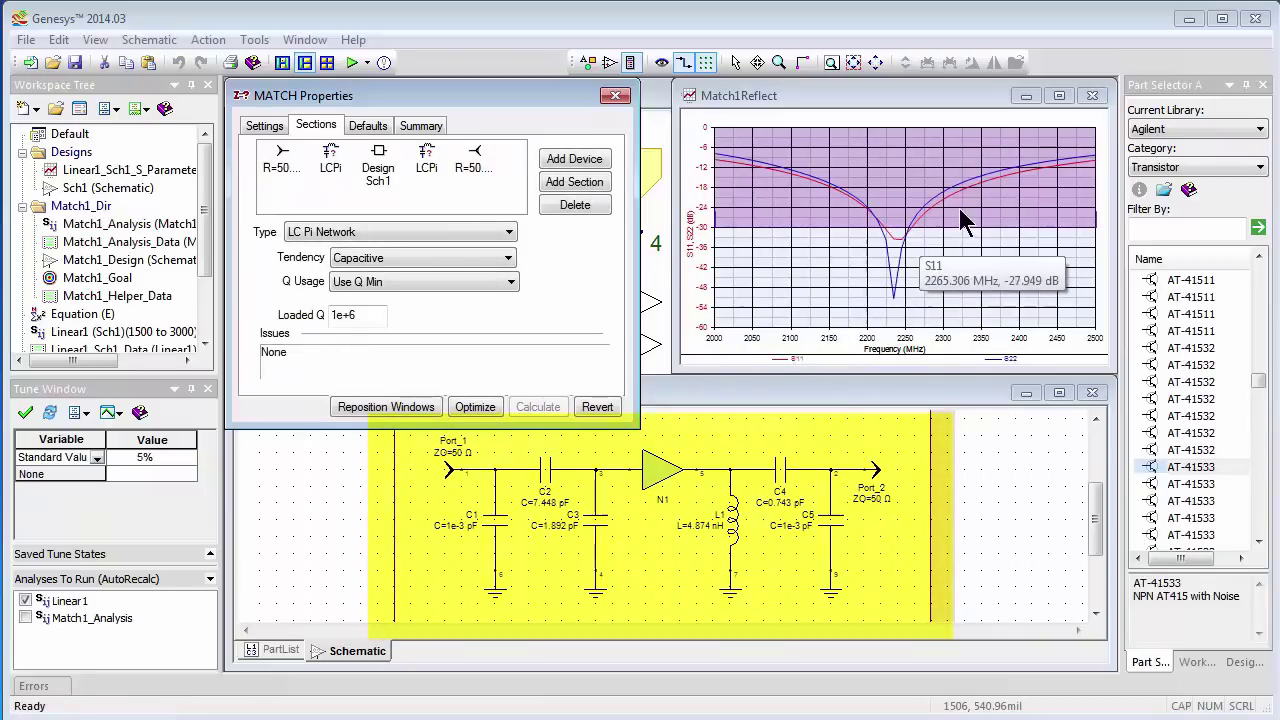
double_click(809, 283)
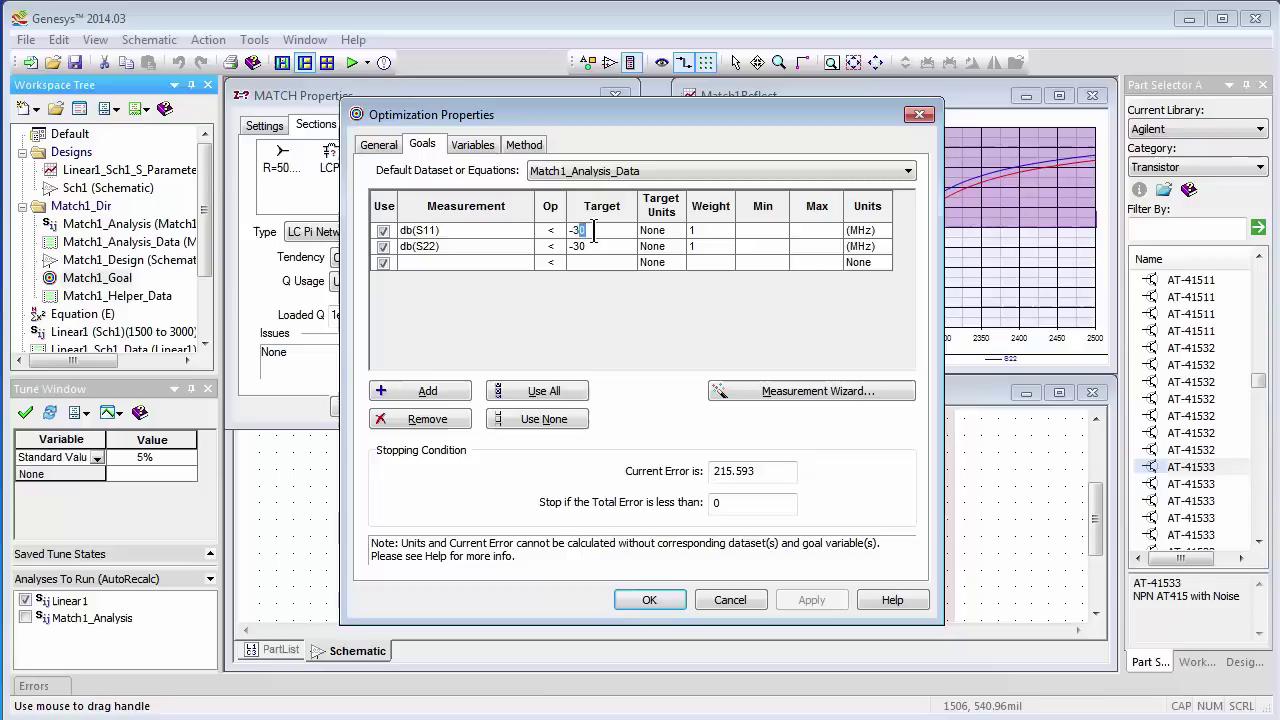
key(BackSpace)
key(BackSpace)
click(594, 246)
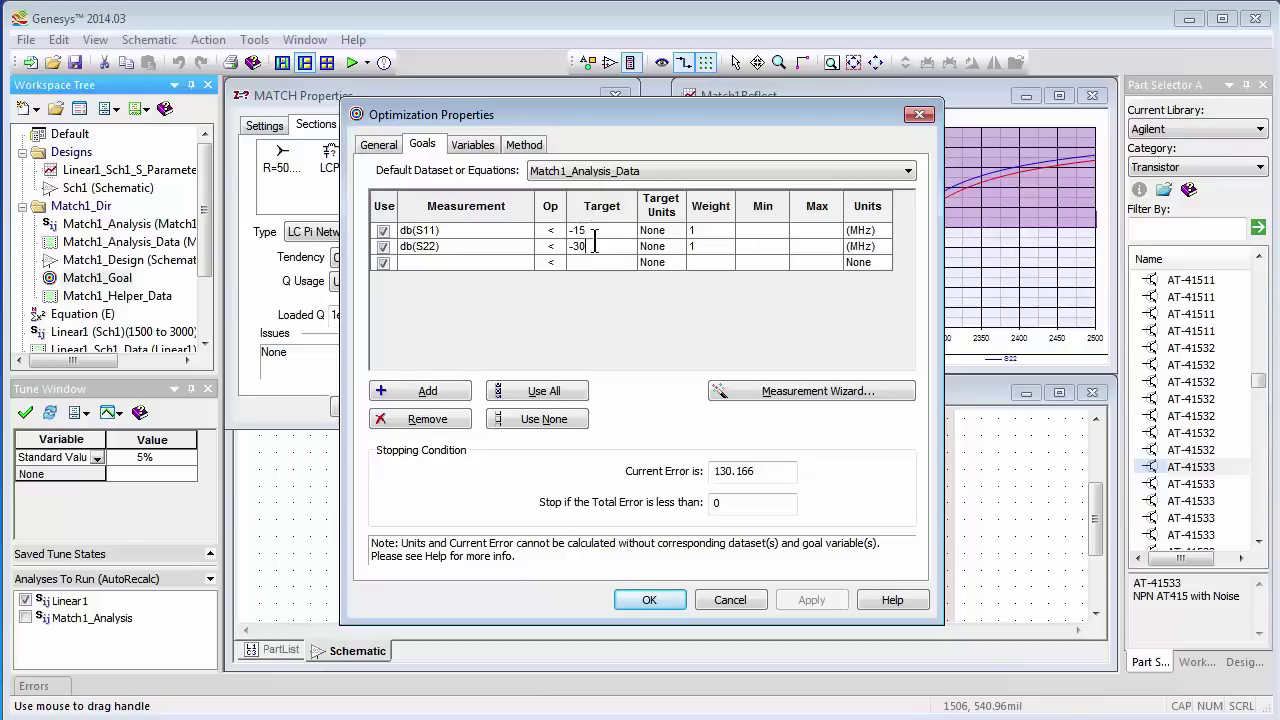
text(5)
click(650, 600)
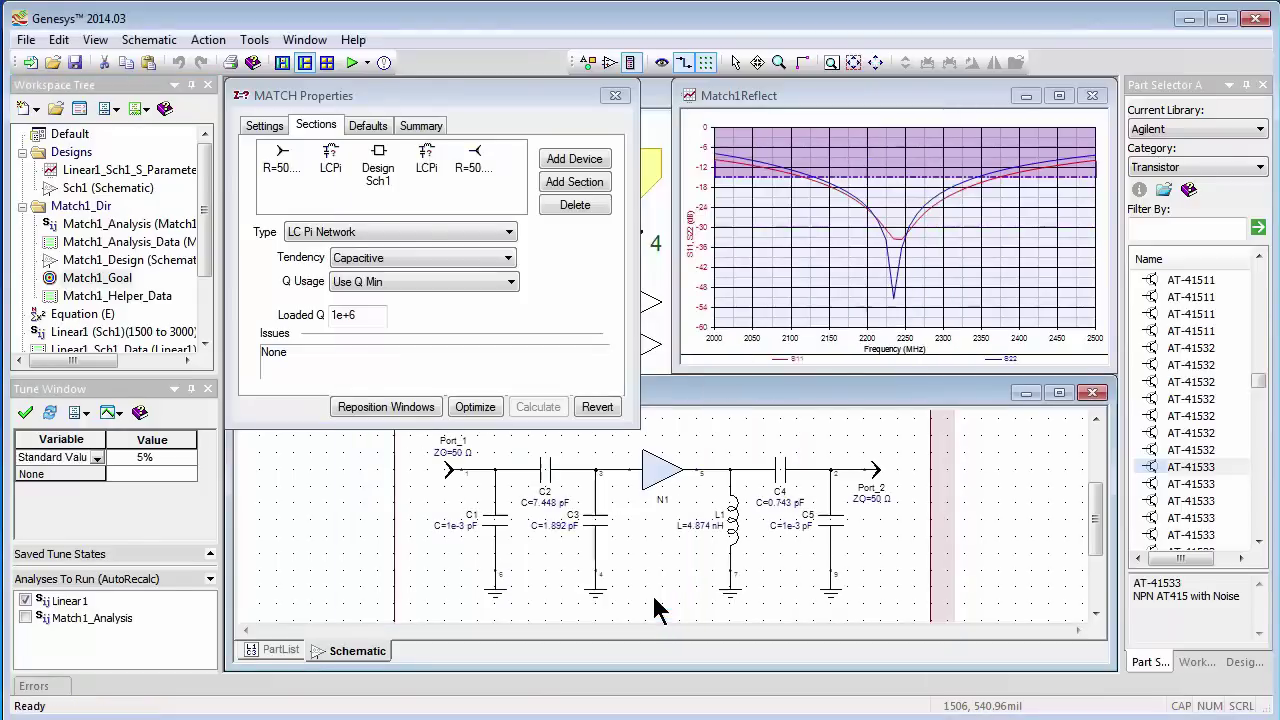
click(476, 407)
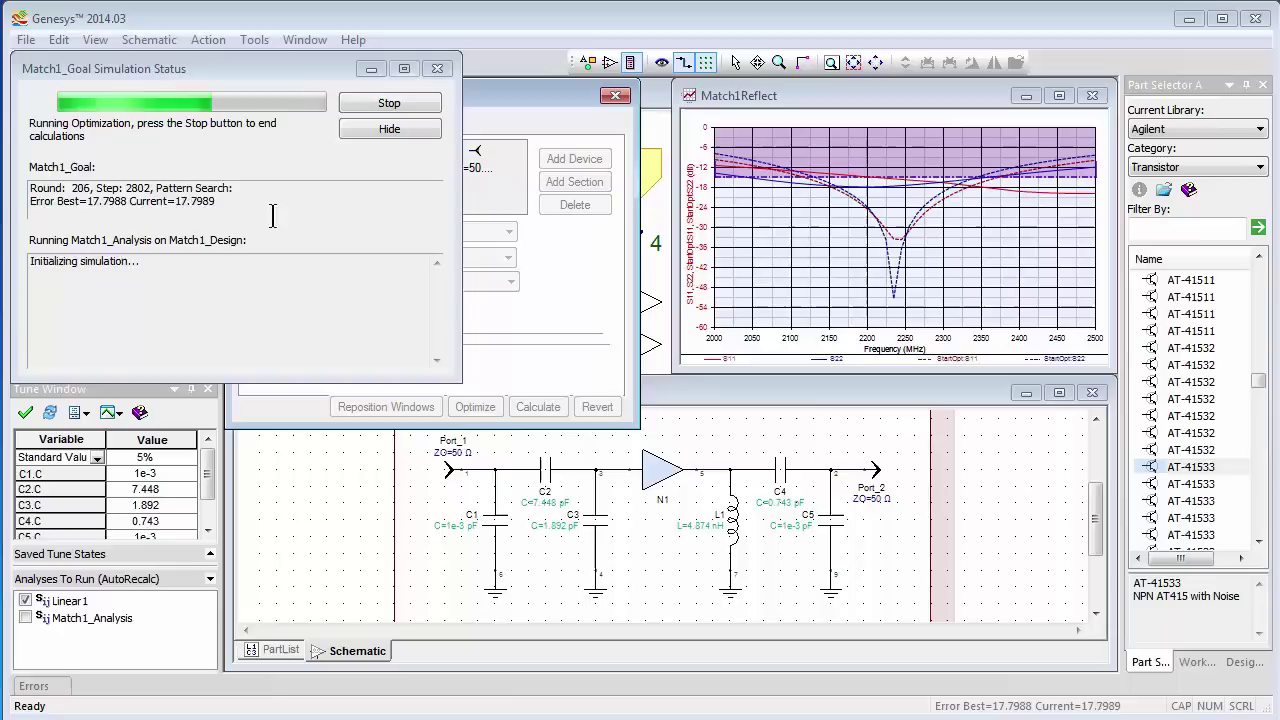
click(388, 130)
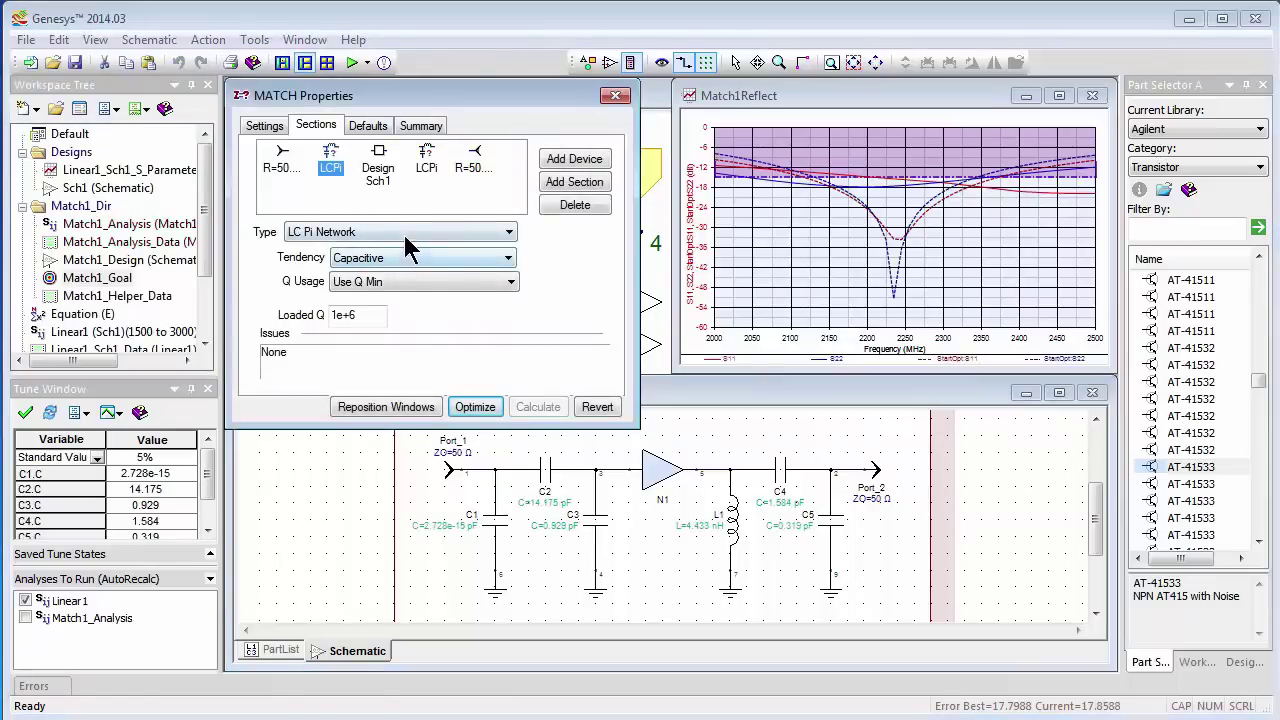
Switch both sections to LC Pseudo Lowpass, calculate and optimize, and mark the S22 trace
click(401, 231)
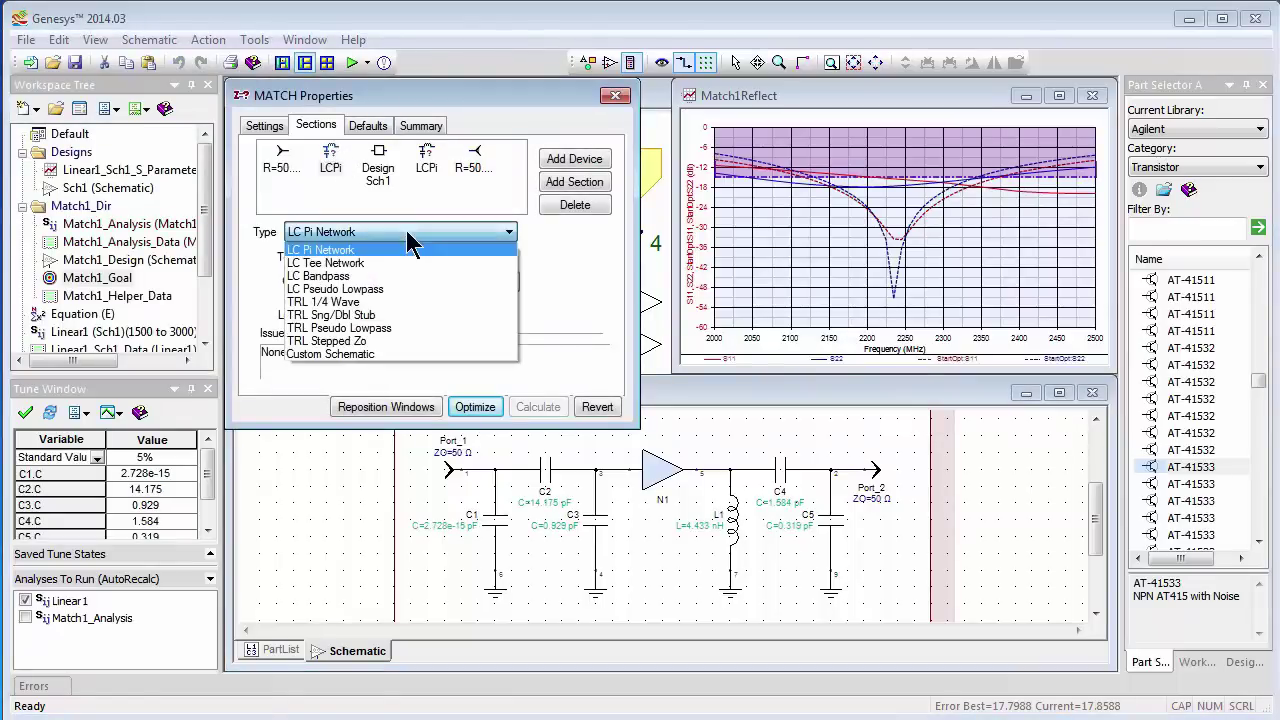
click(377, 288)
click(428, 148)
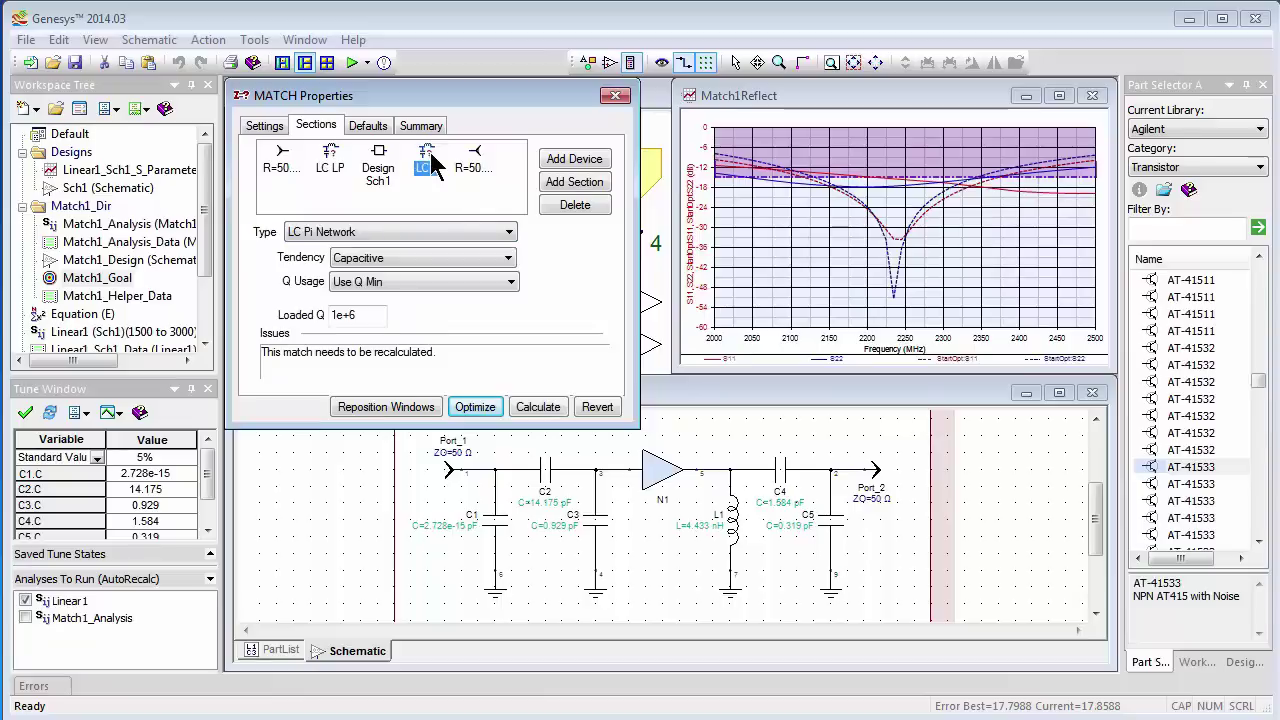
click(428, 227)
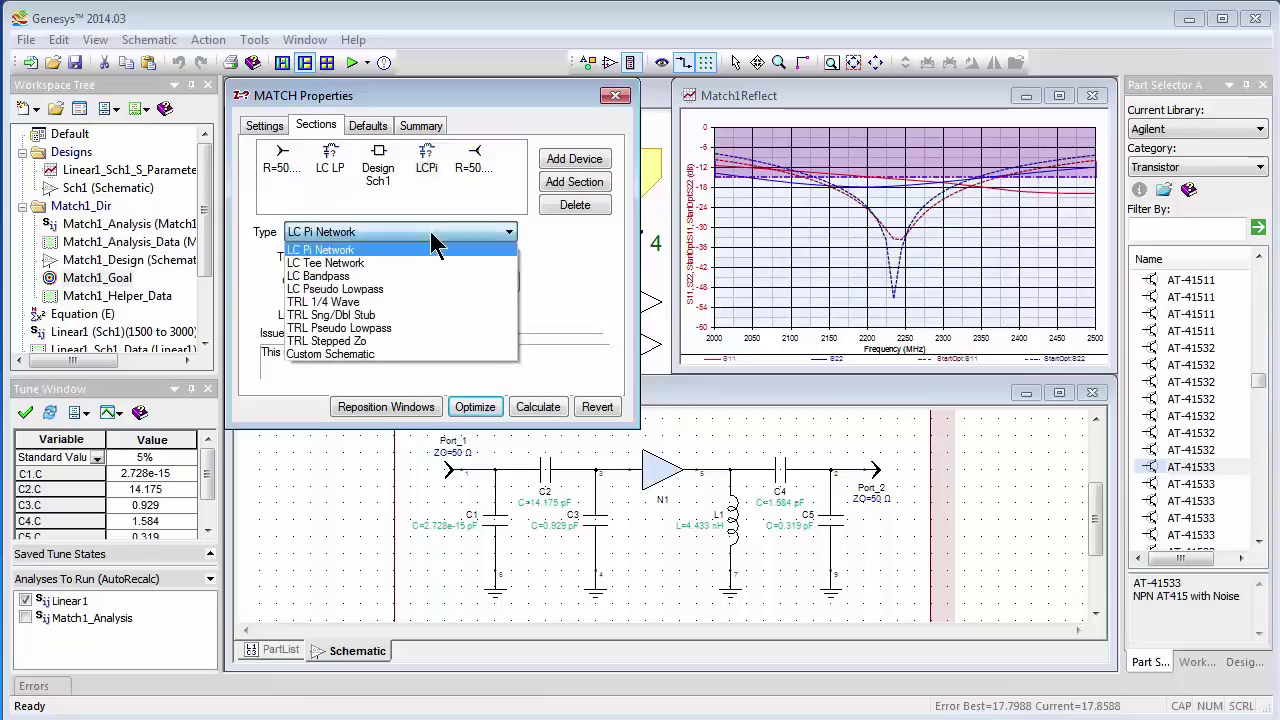
click(405, 289)
click(539, 408)
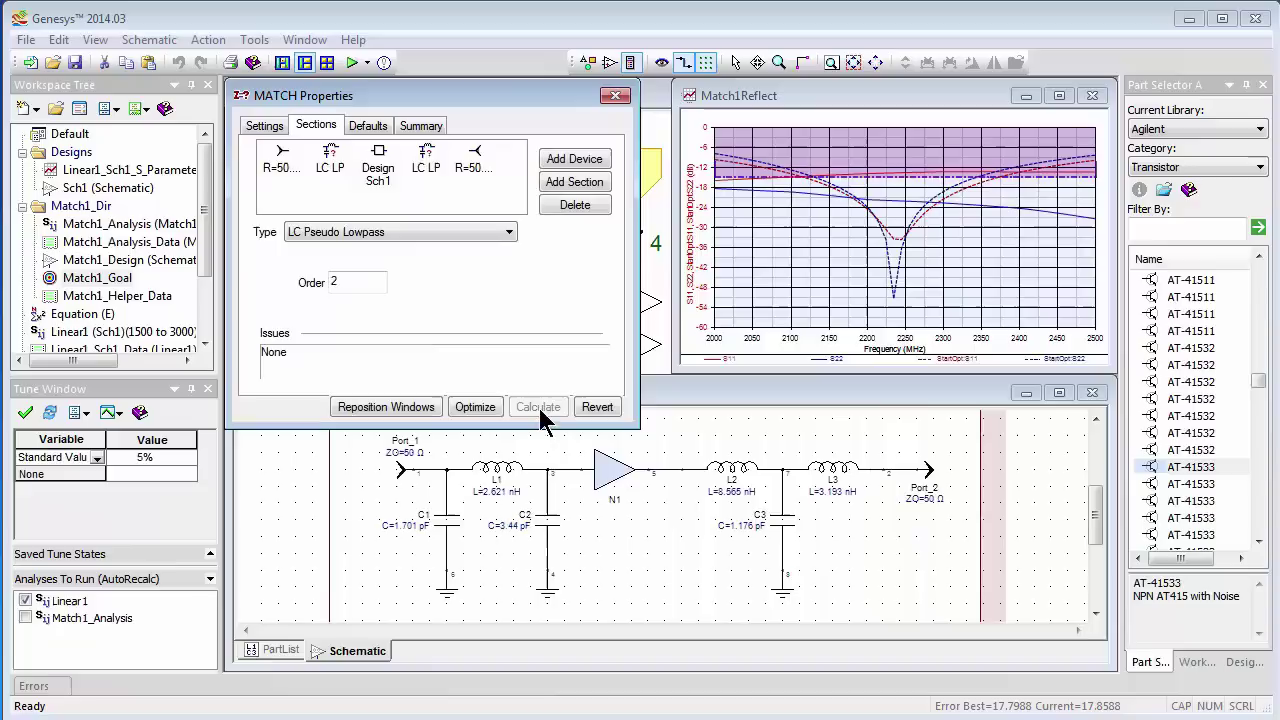
click(478, 406)
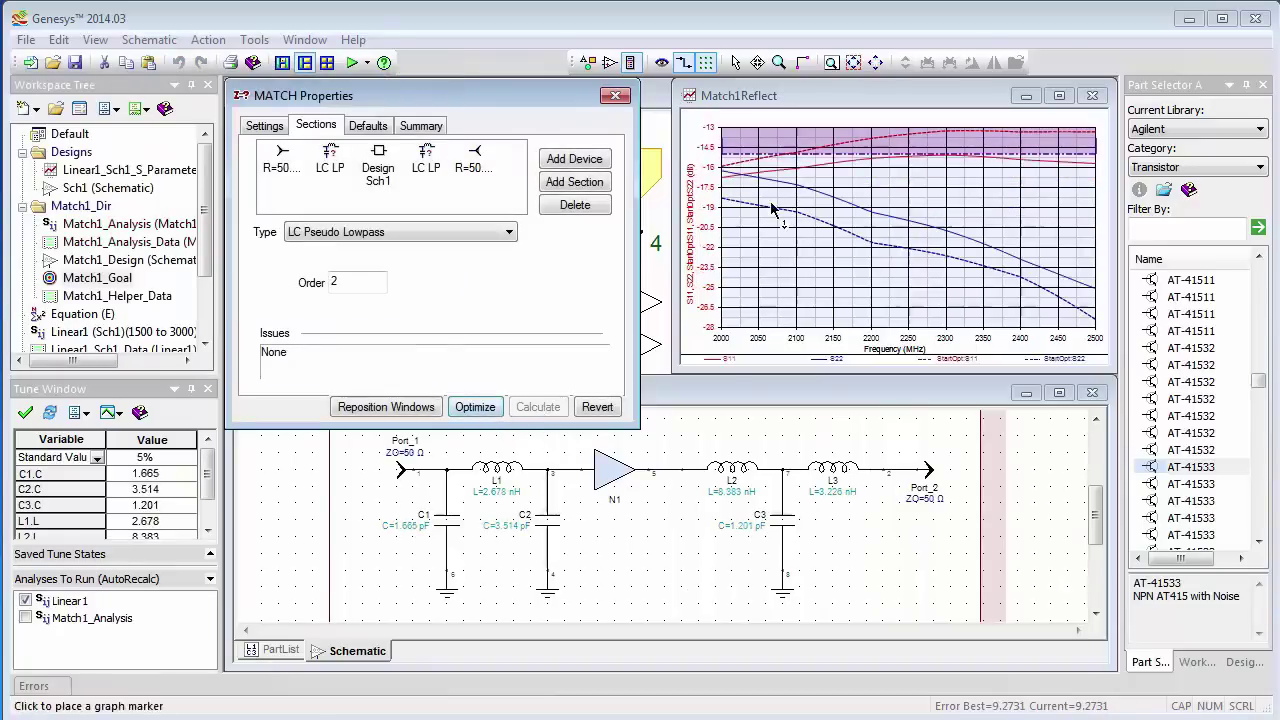
click(935, 197)
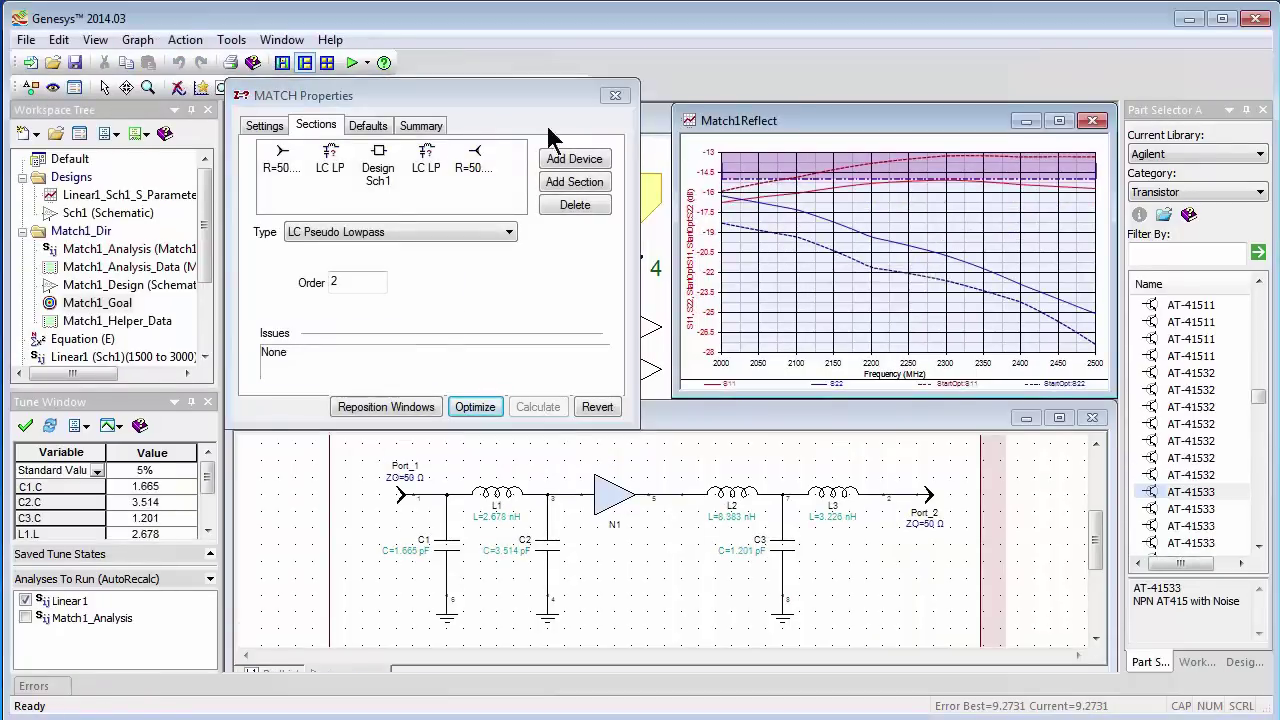
click(177, 88)
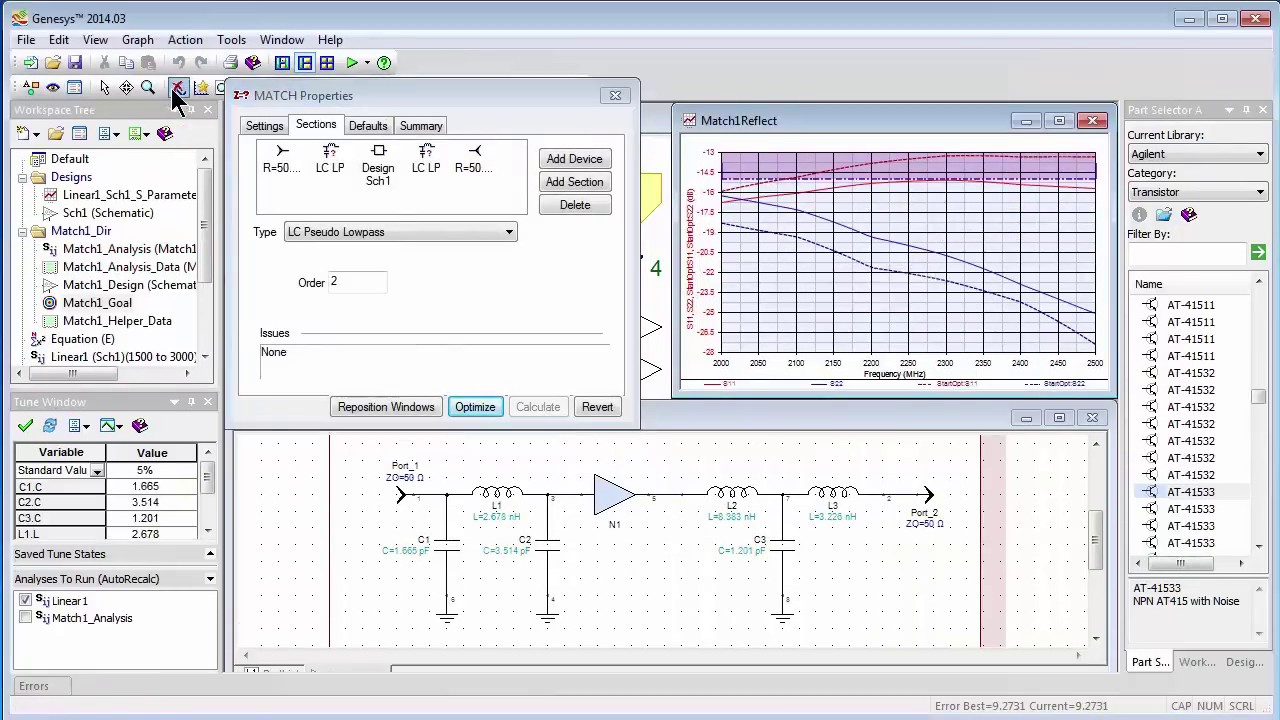
click(865, 228)
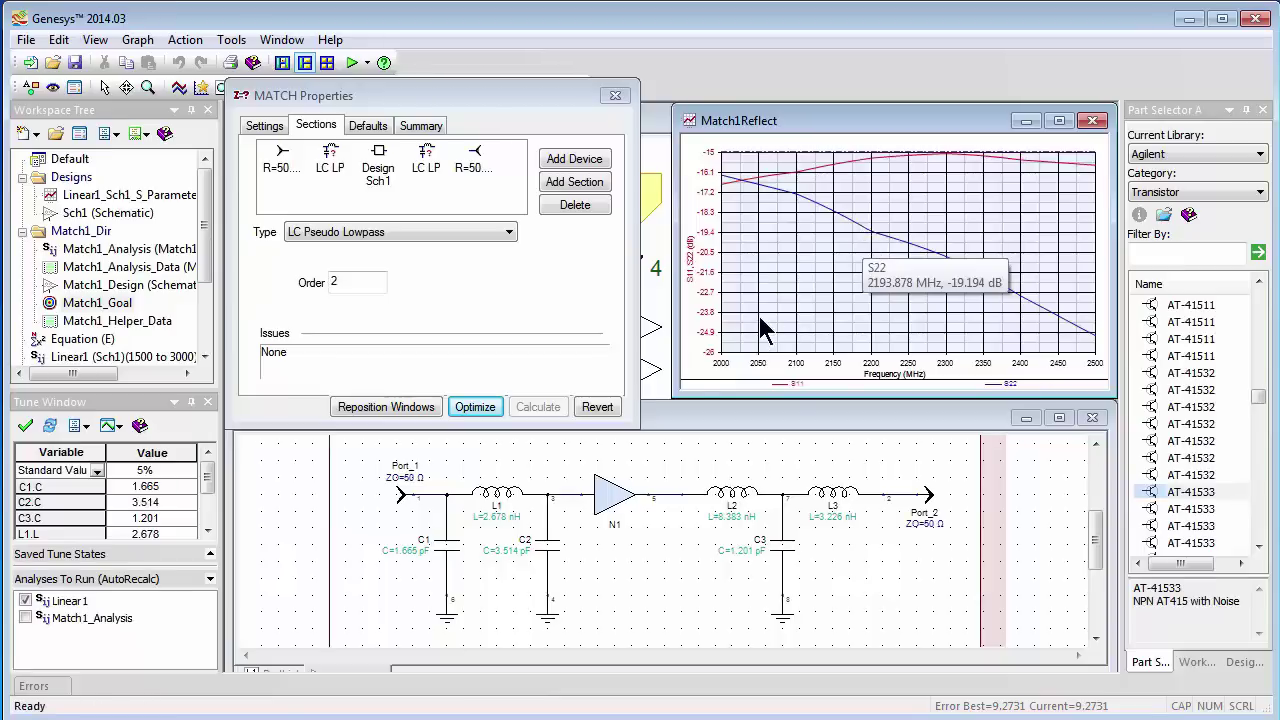
Change both sections to TRL Pseudo Lowpass, then calculate and optimize the line lengths
click(498, 234)
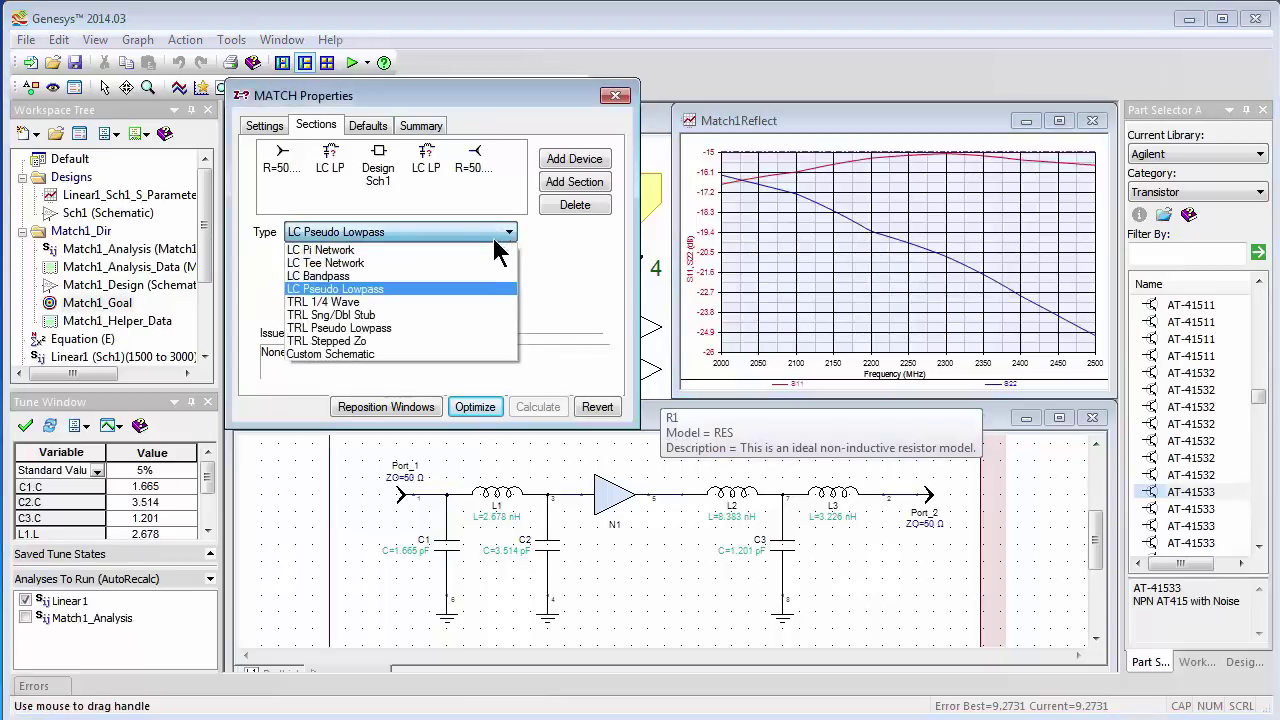
click(474, 328)
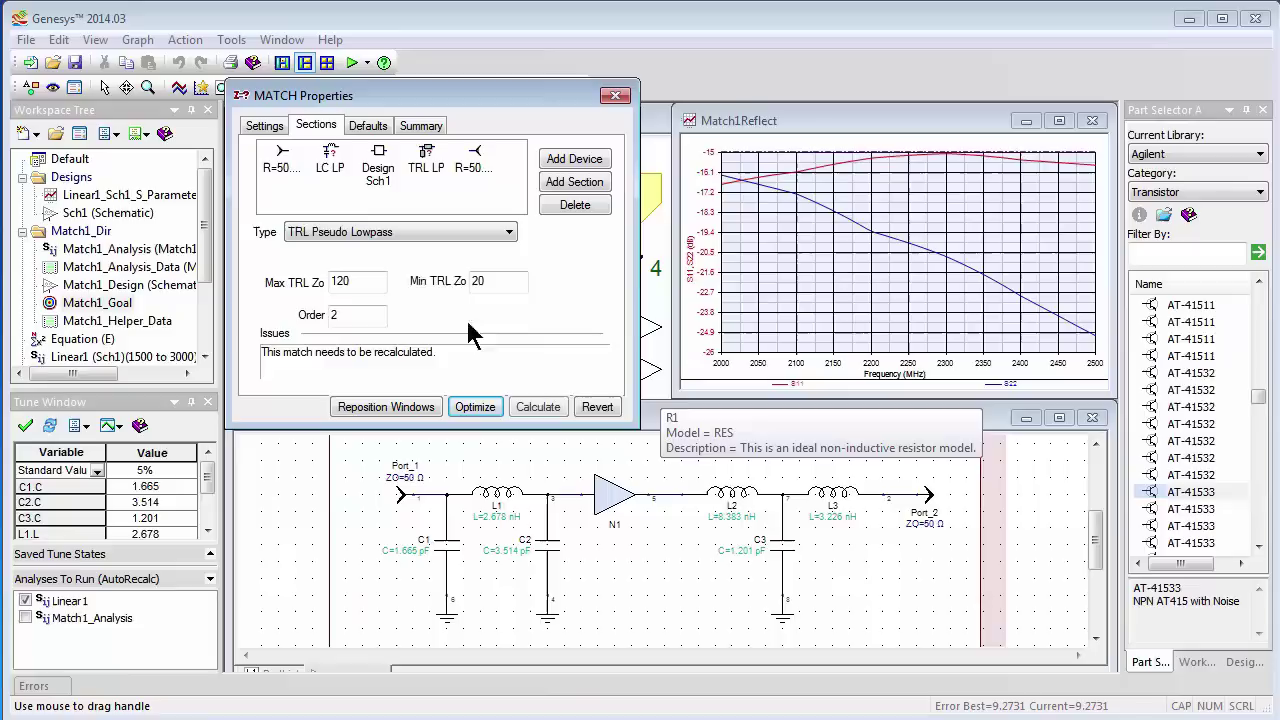
click(330, 165)
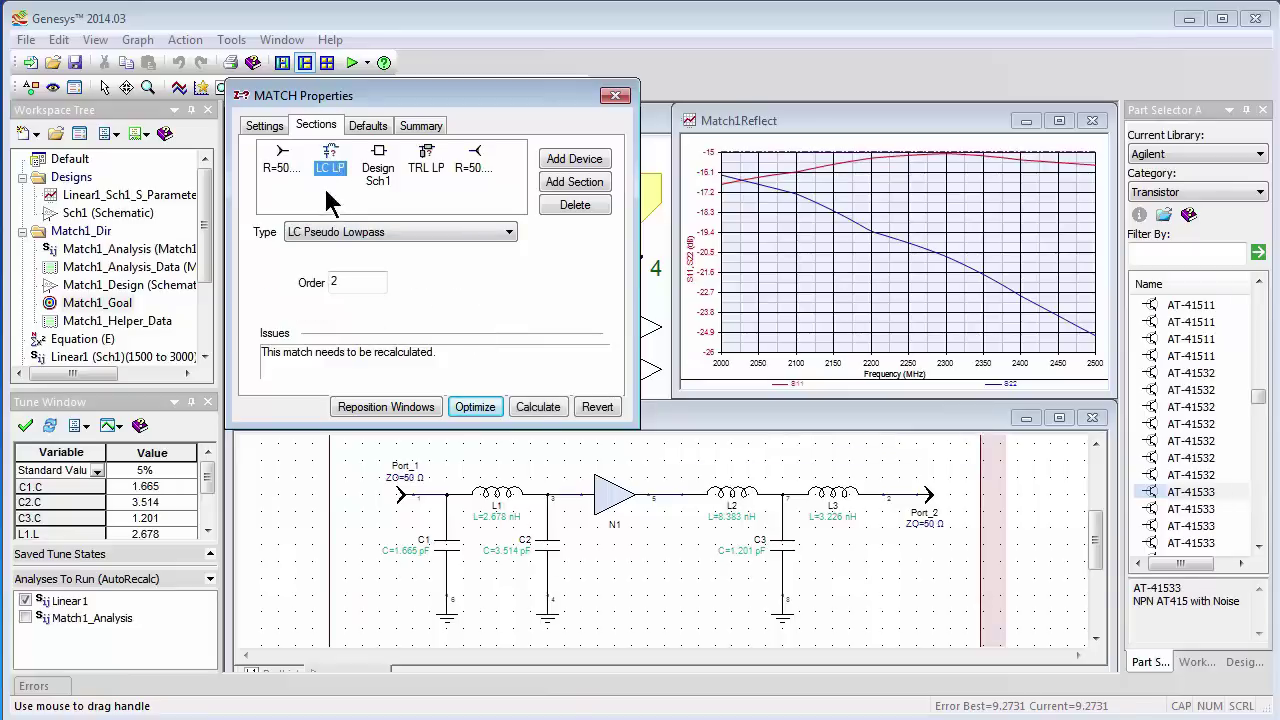
click(417, 233)
click(395, 329)
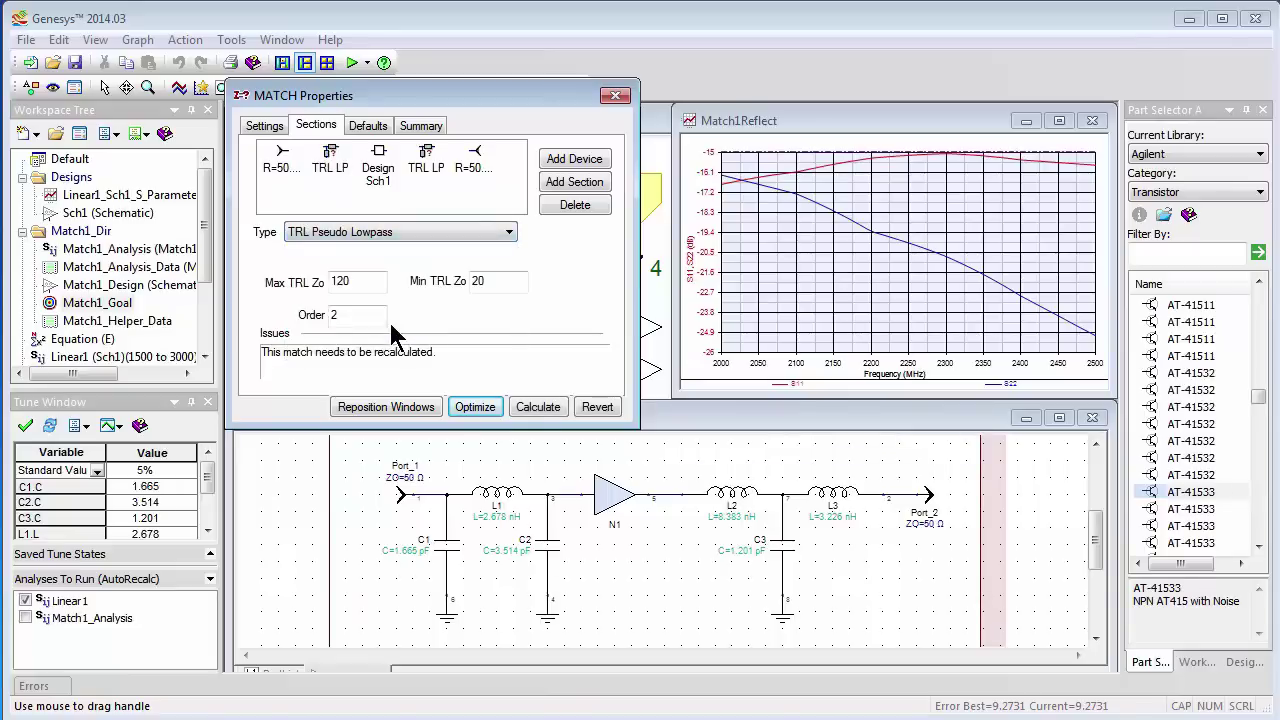
click(541, 407)
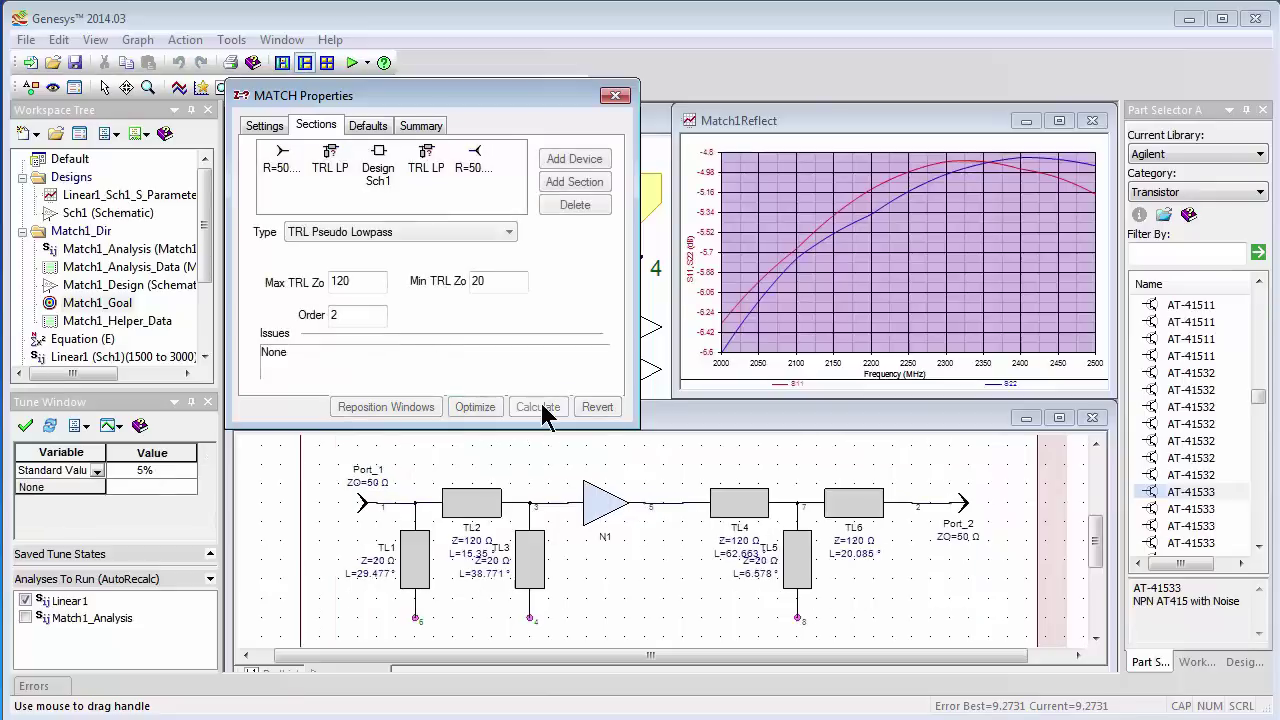
click(475, 407)
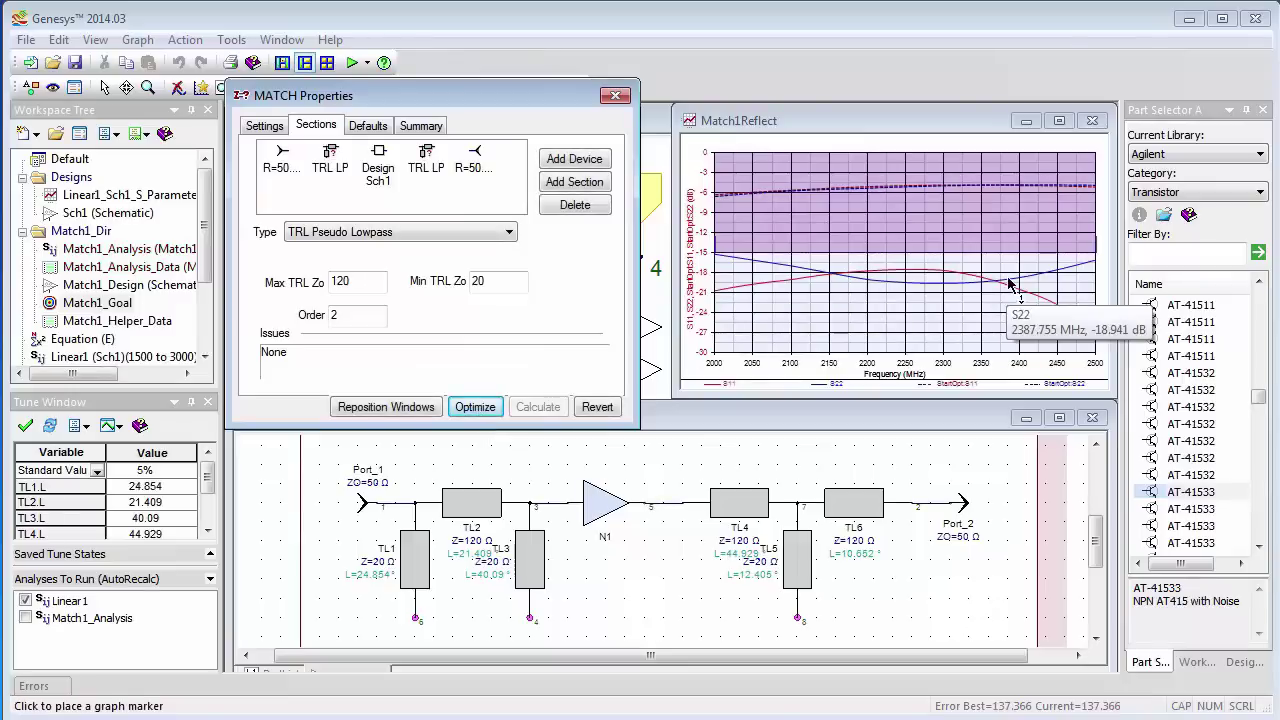
Give the N1 amplifier a SOT23 footprint from the SM782.LIB library
click(617, 491)
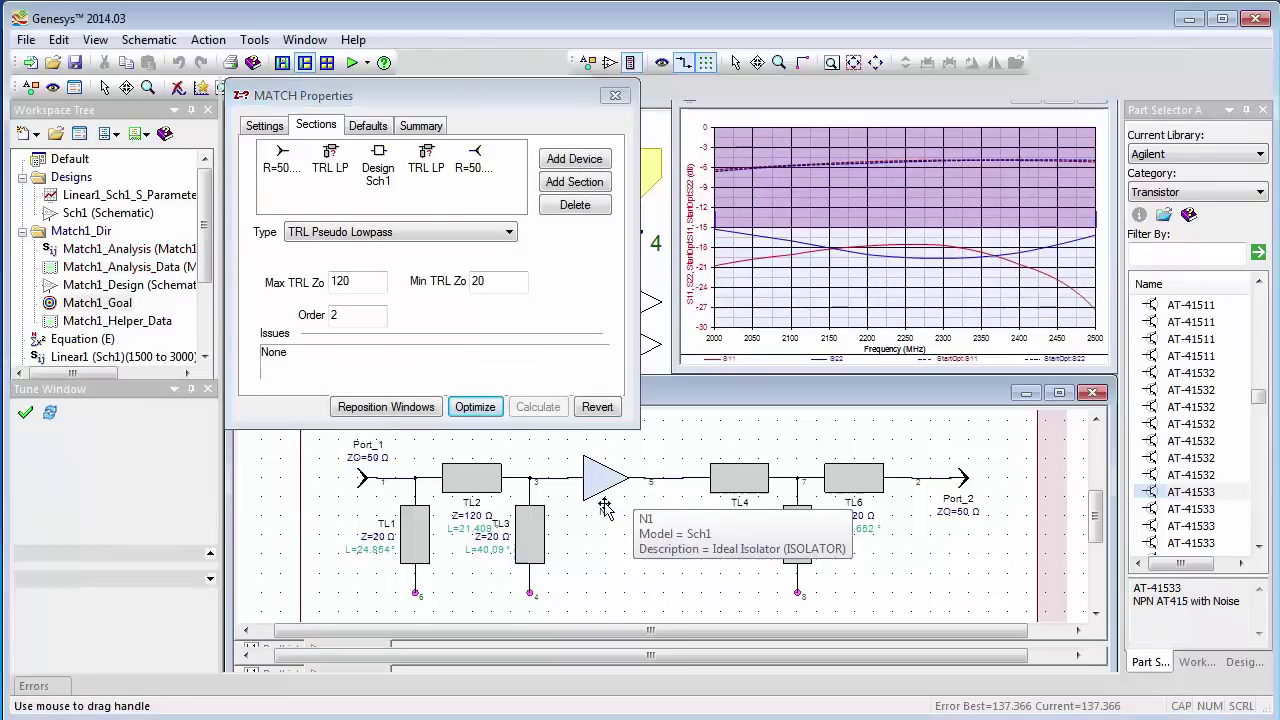
double_click(602, 490)
click(472, 603)
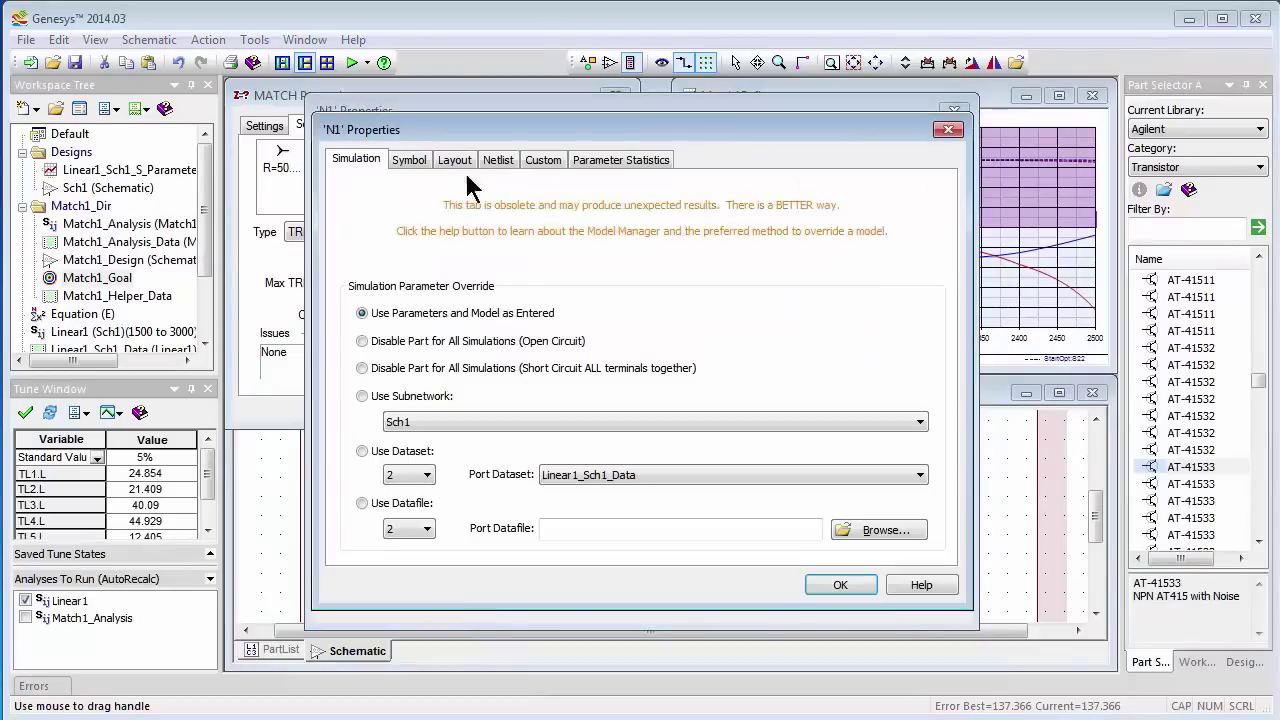
click(455, 160)
click(799, 213)
mouse_move(990, 367)
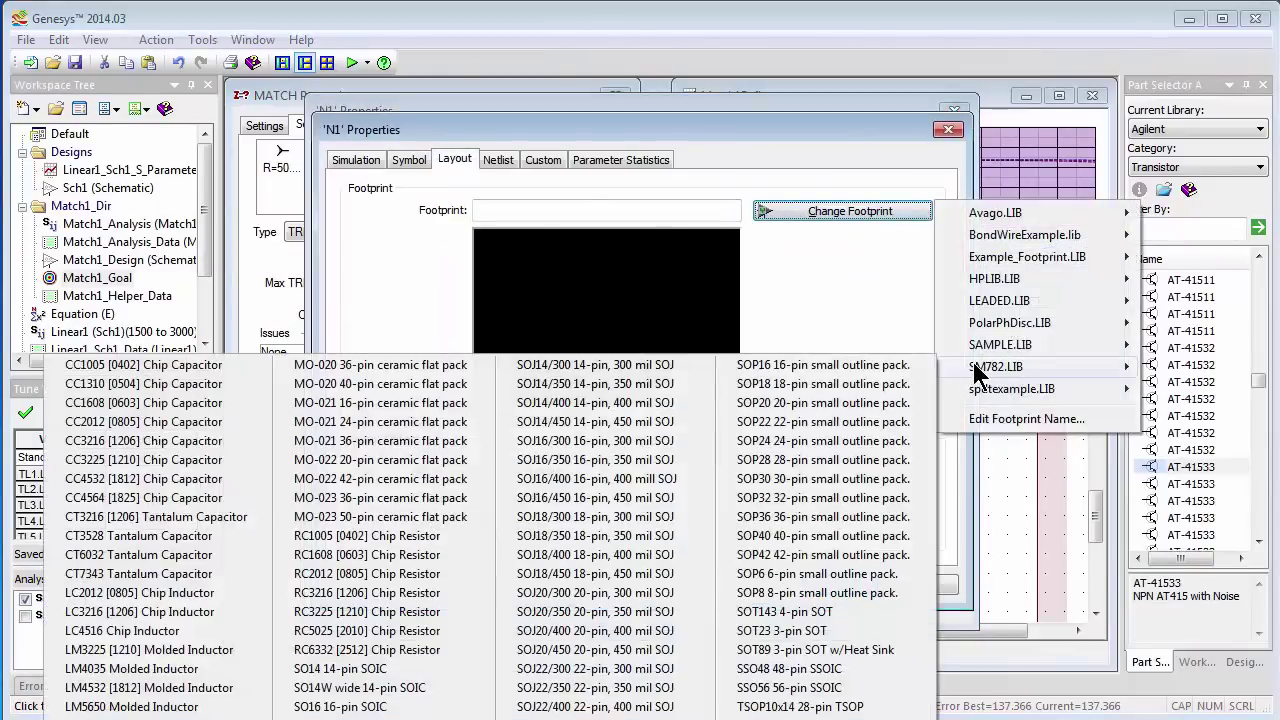
click(805, 630)
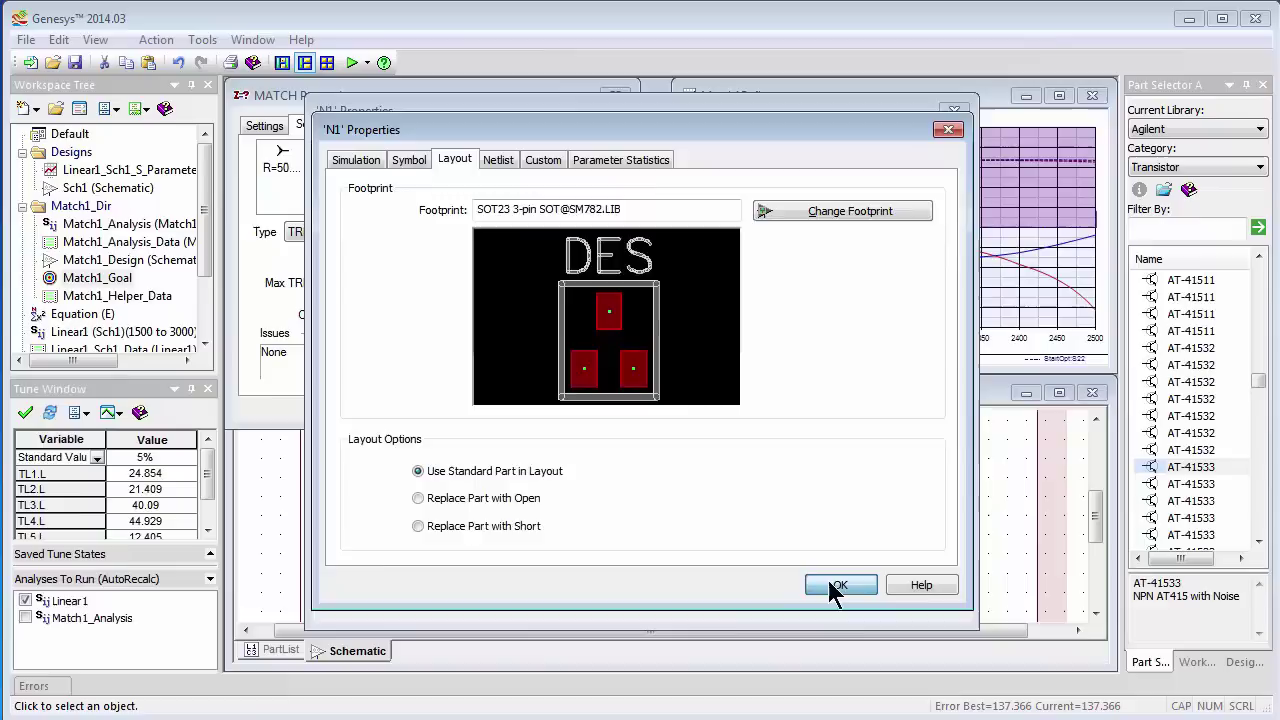
click(822, 586)
click(766, 597)
click(680, 577)
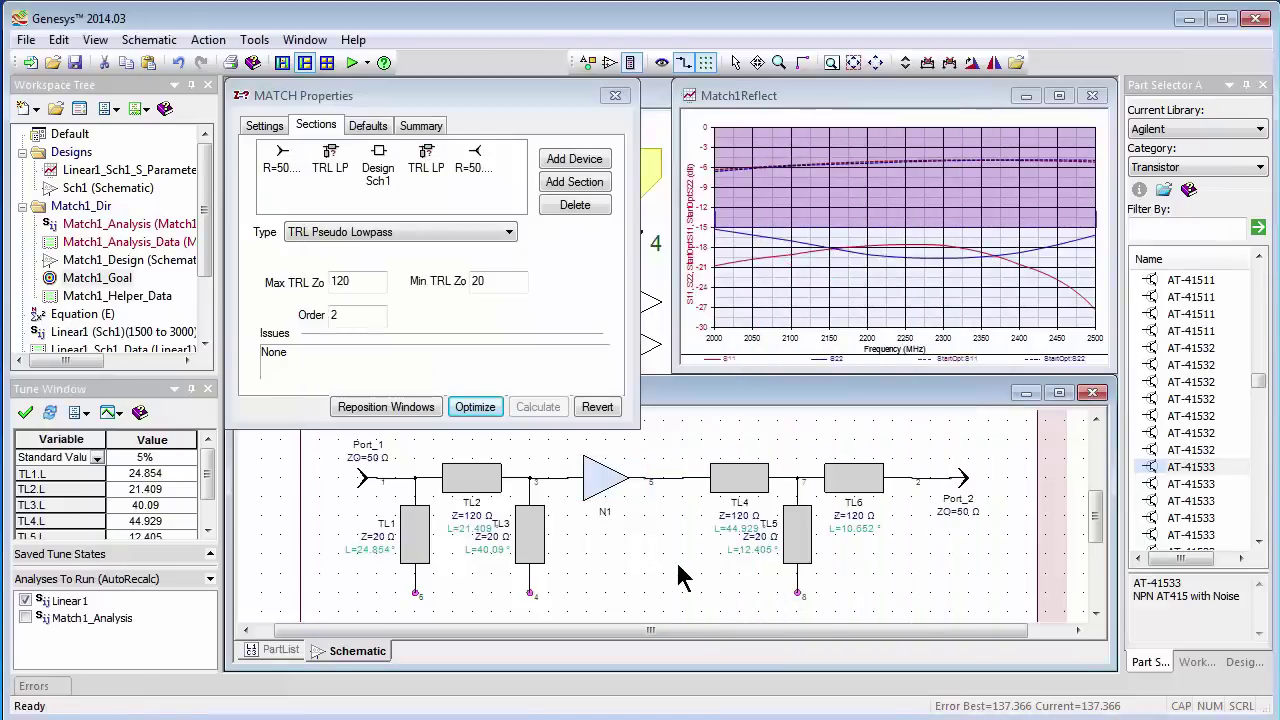
Convert the whole schematic to microstrip with Advanced TLINE on a Rogers substrate
key(ctrl+a)
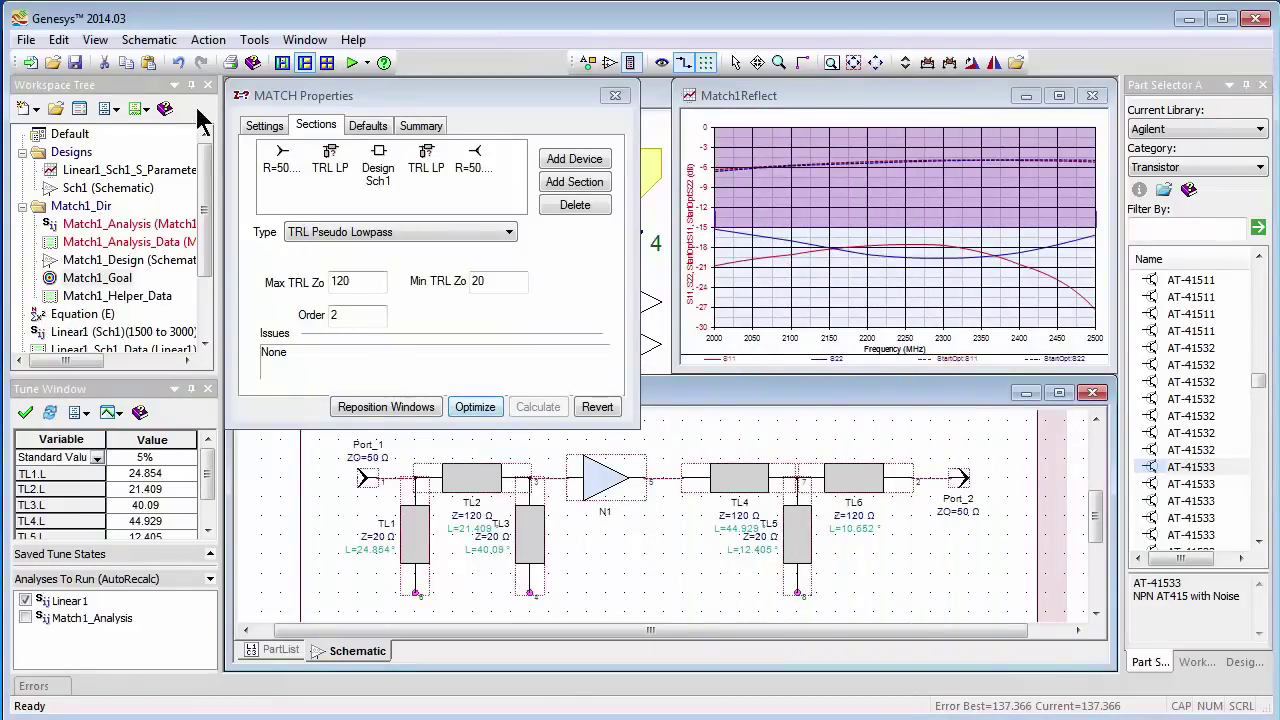
click(154, 44)
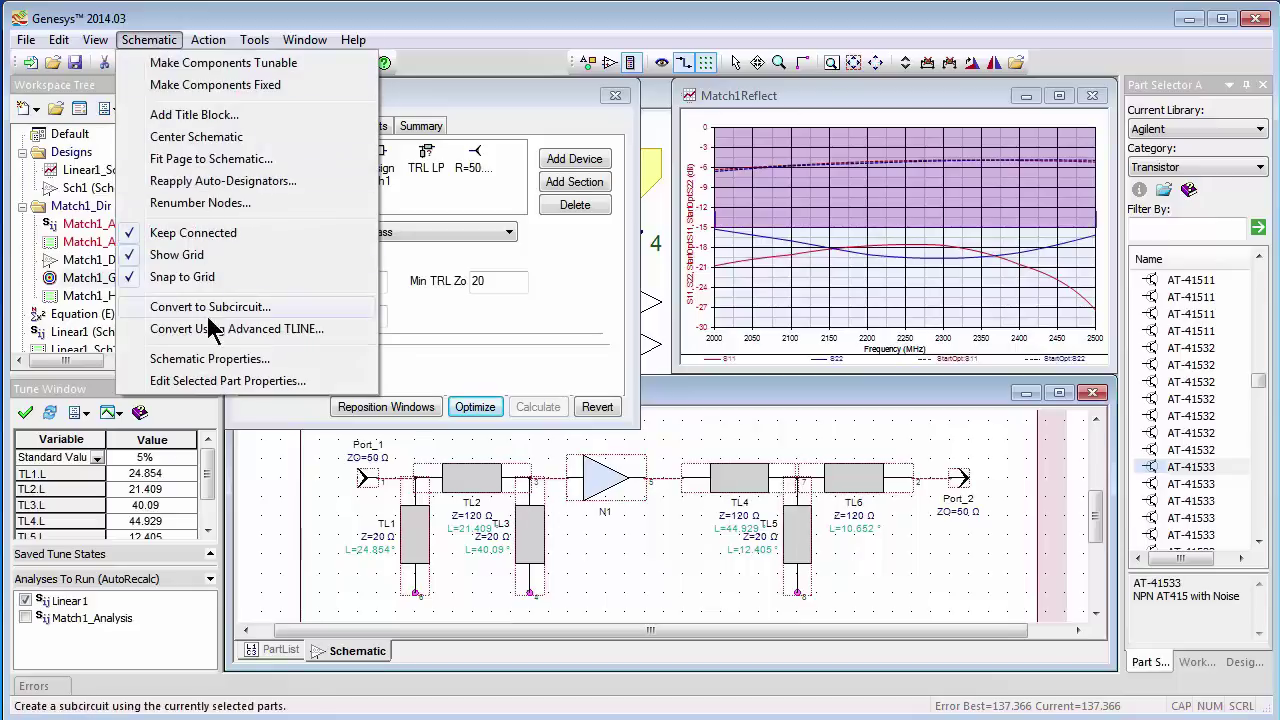
click(213, 332)
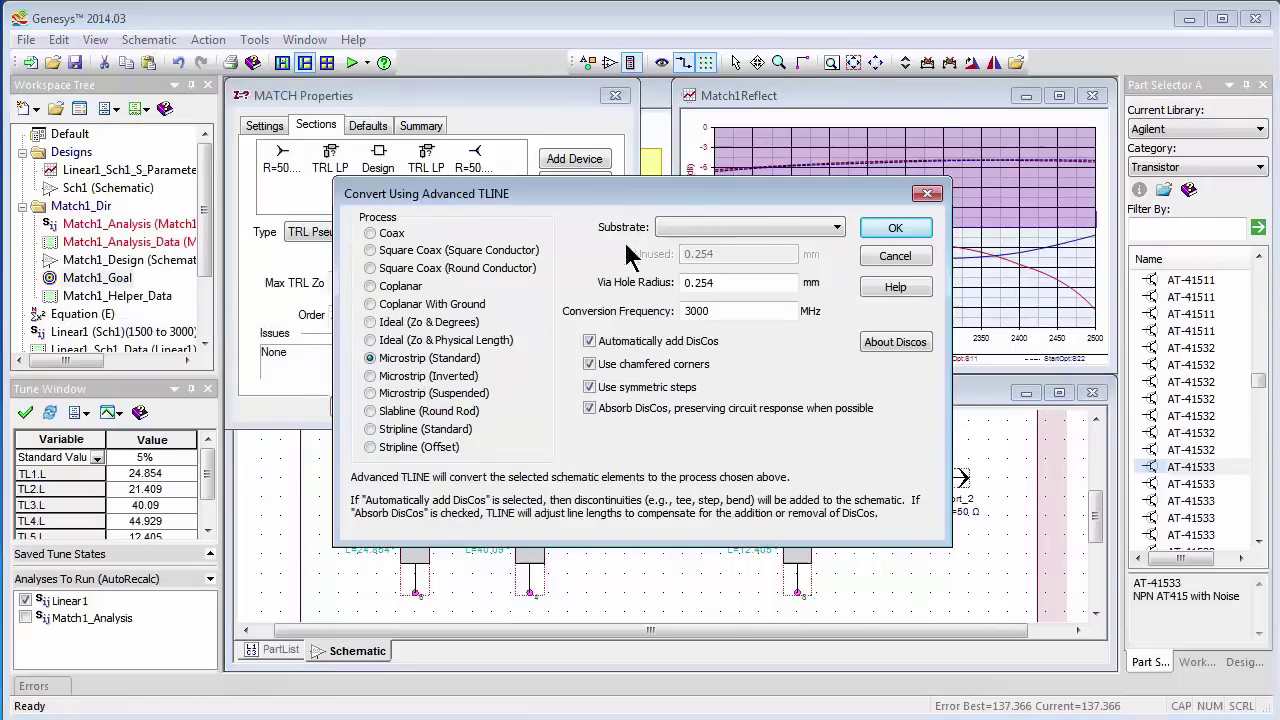
click(876, 232)
click(566, 503)
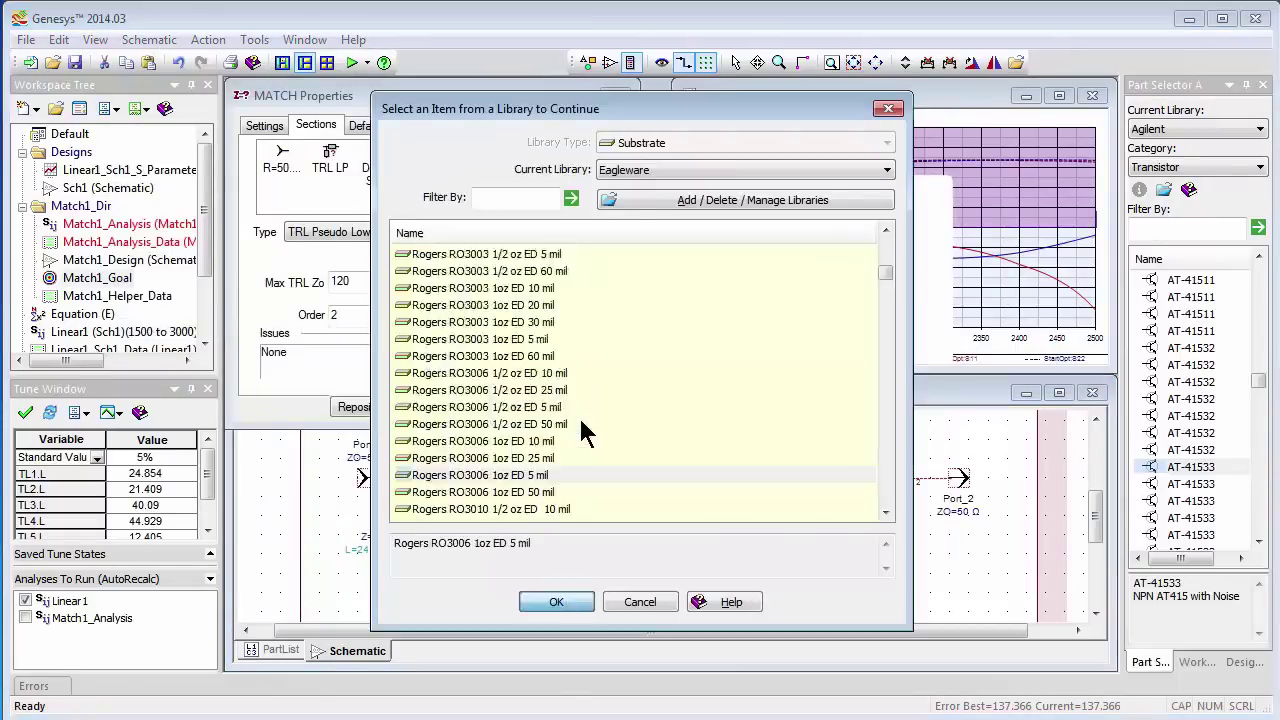
double_click(586, 429)
Add a PCB layout from the Schematic tab, connect its parts, and centre them on the page
right_click(363, 650)
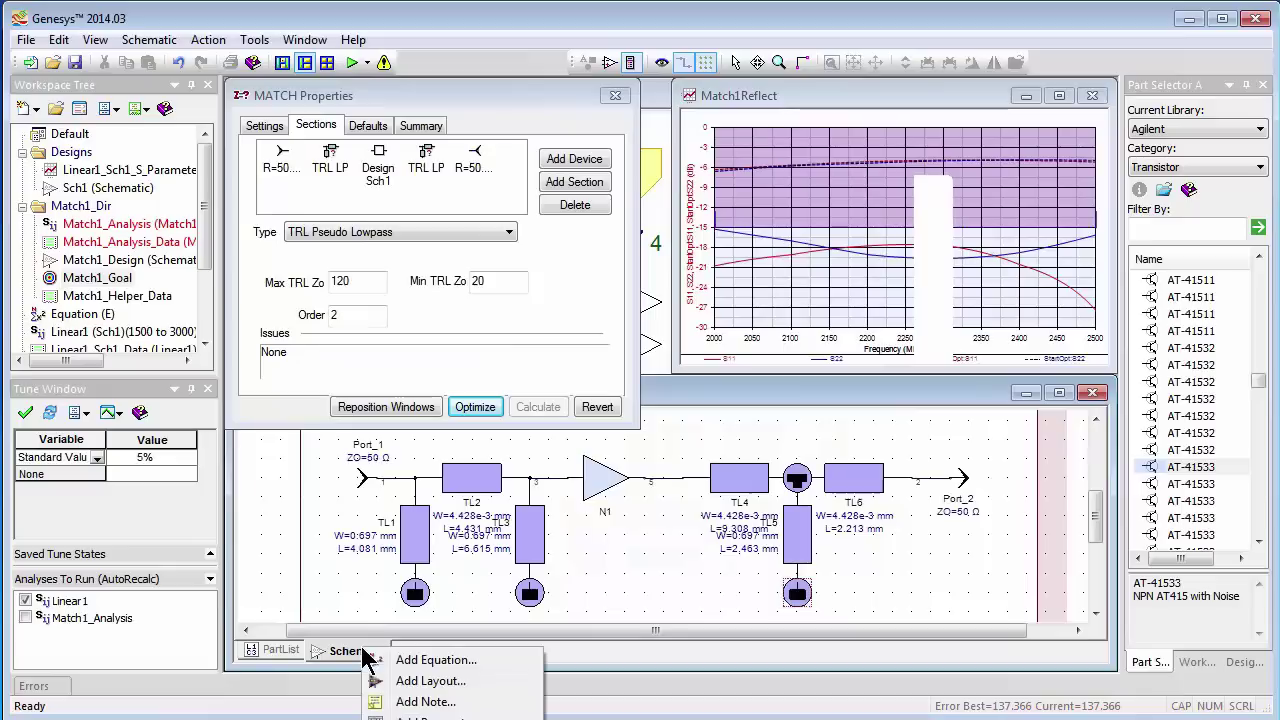
click(411, 682)
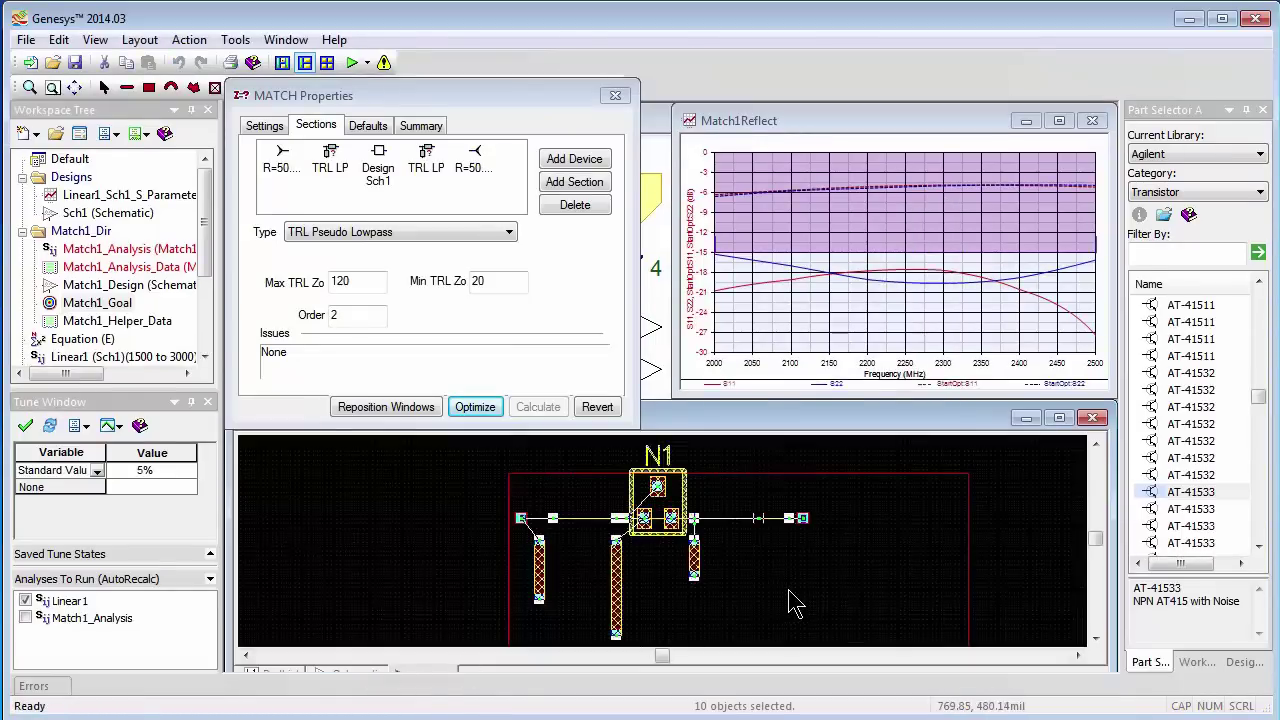
click(142, 42)
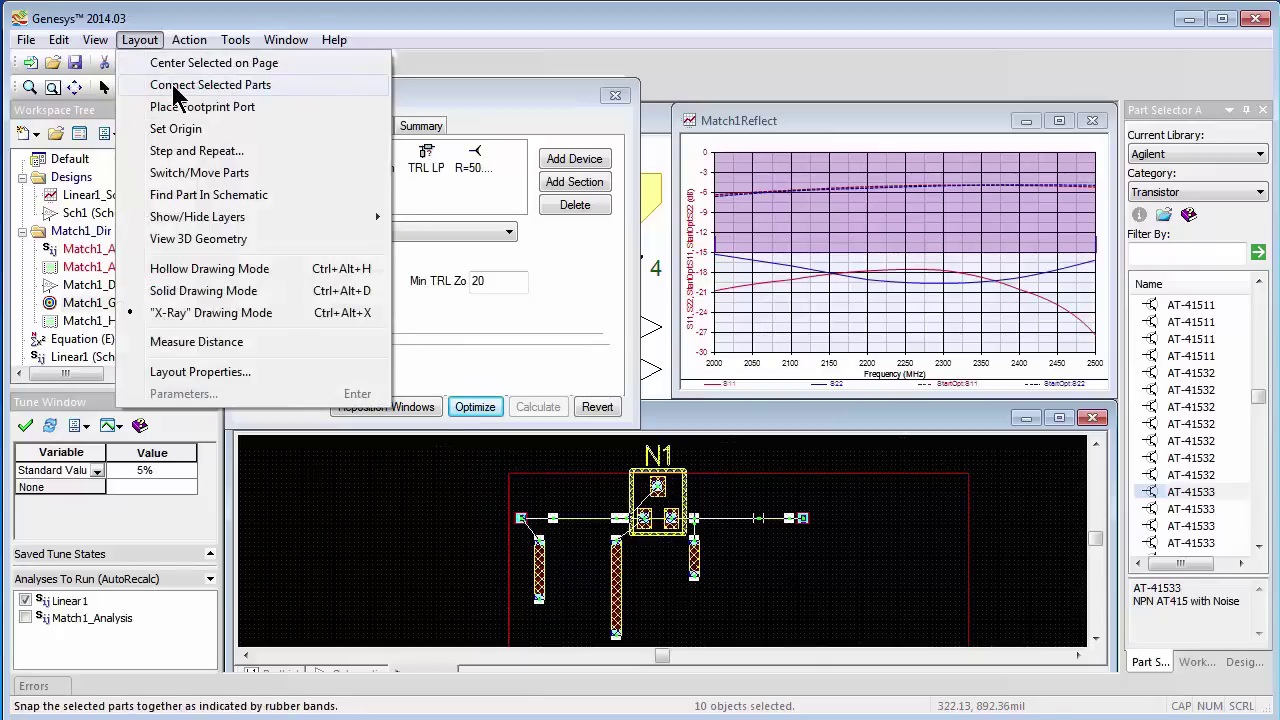
click(175, 88)
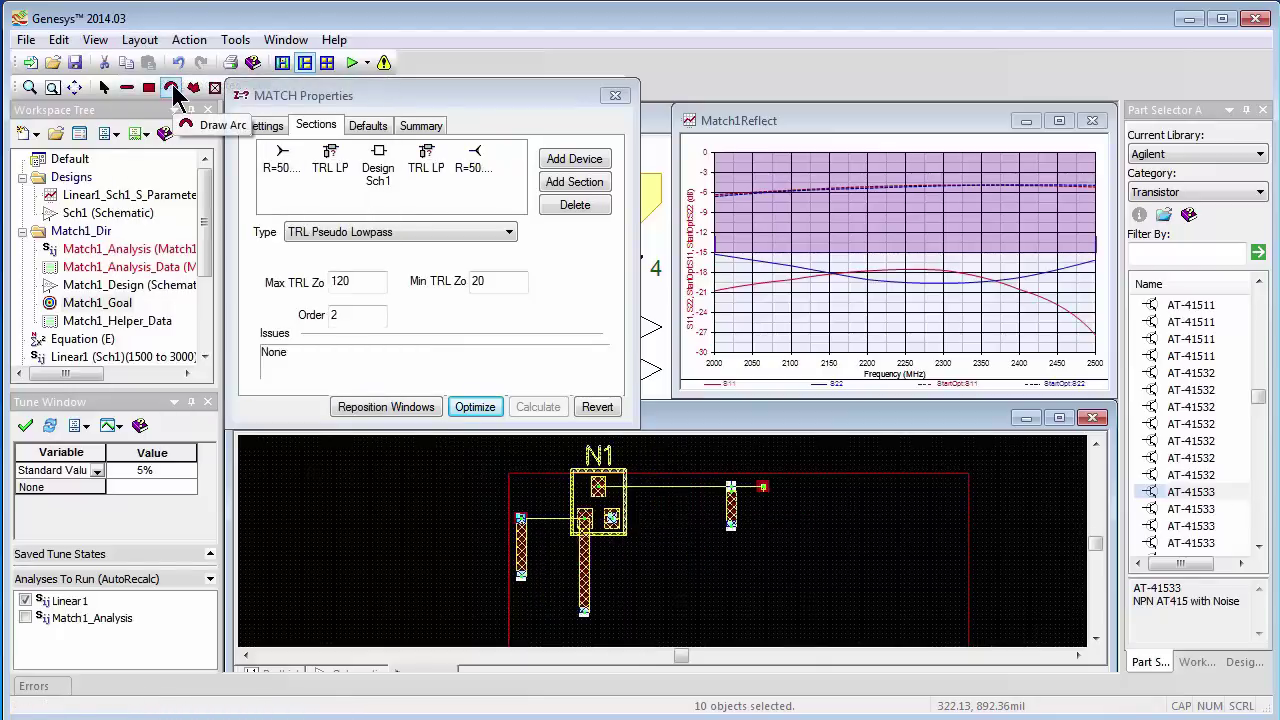
click(146, 41)
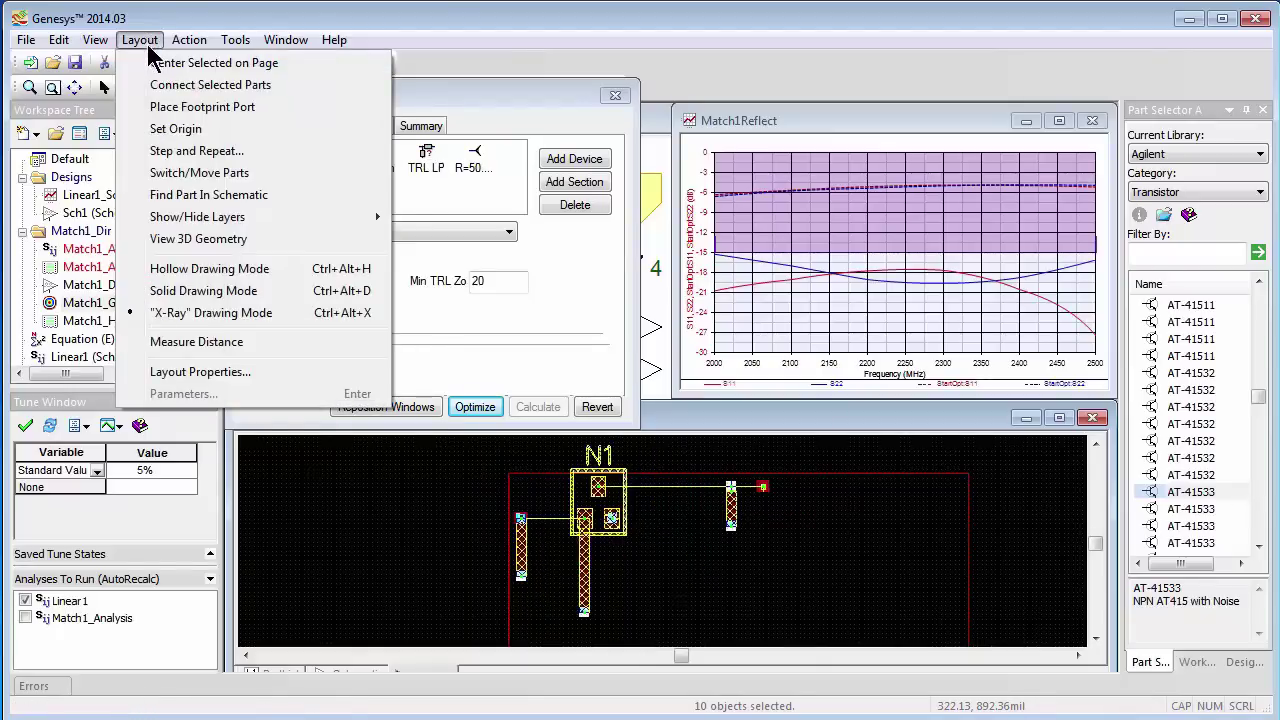
click(160, 64)
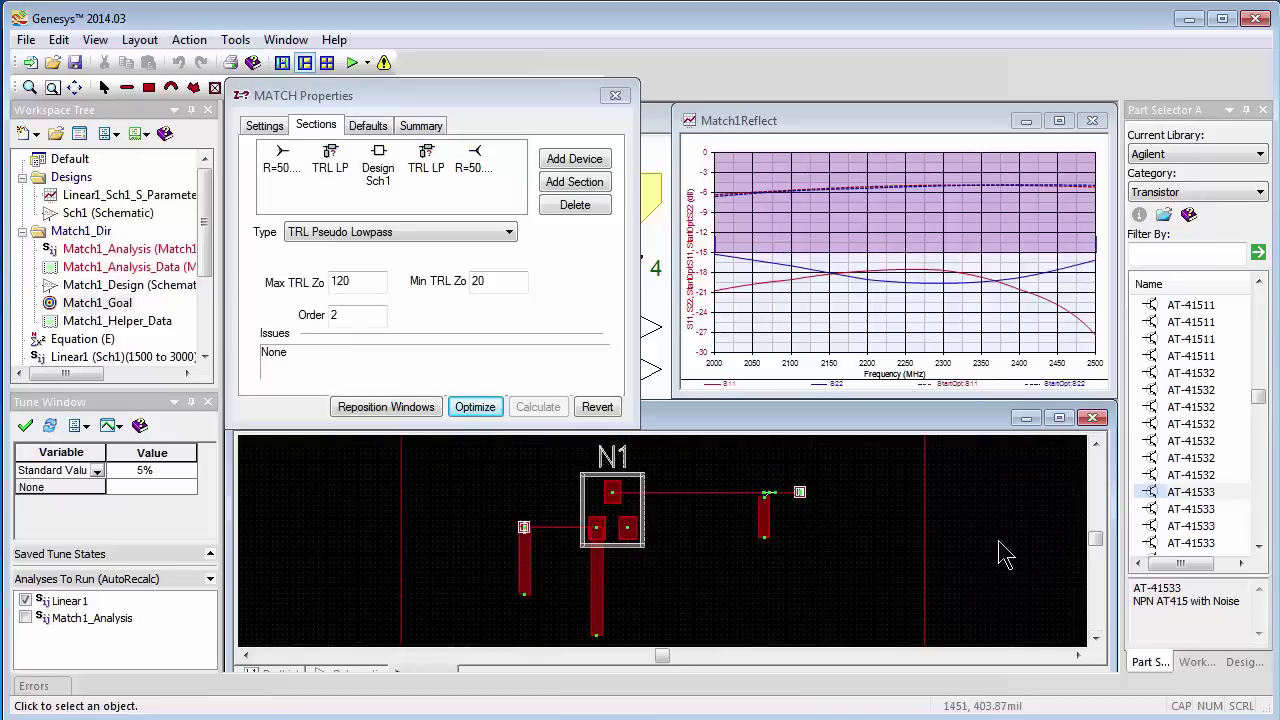